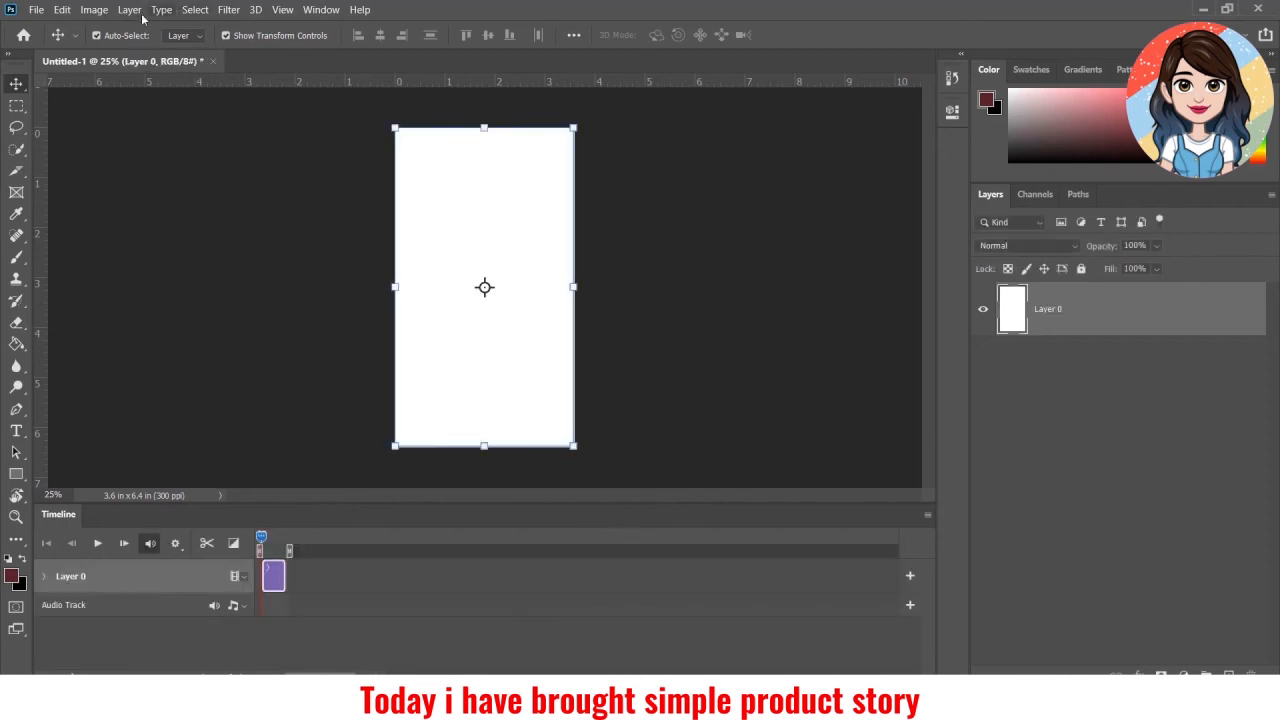
- Place the fashion1, fashion3, fashion4 and fashion2 images from the Desktop as embedded layers in the document
{"action": "left_click", "coordinate": [36, 9]}
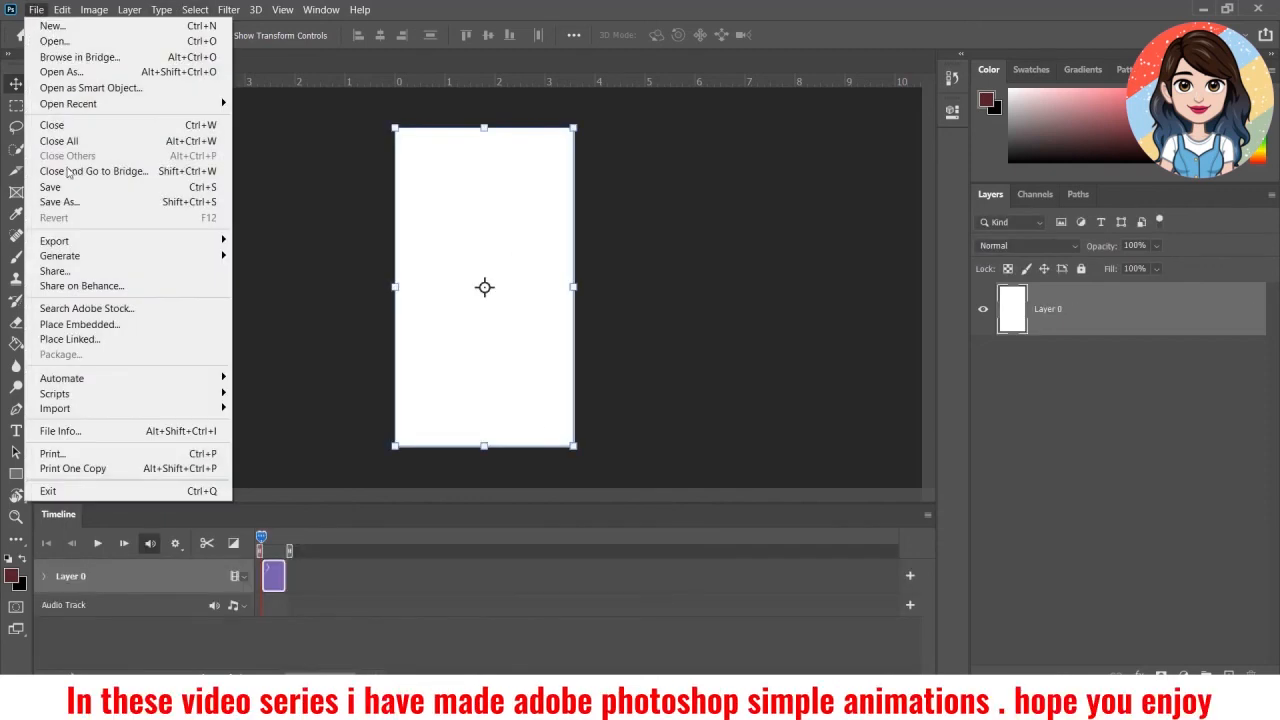
{"action": "left_click", "coordinate": [113, 324]}
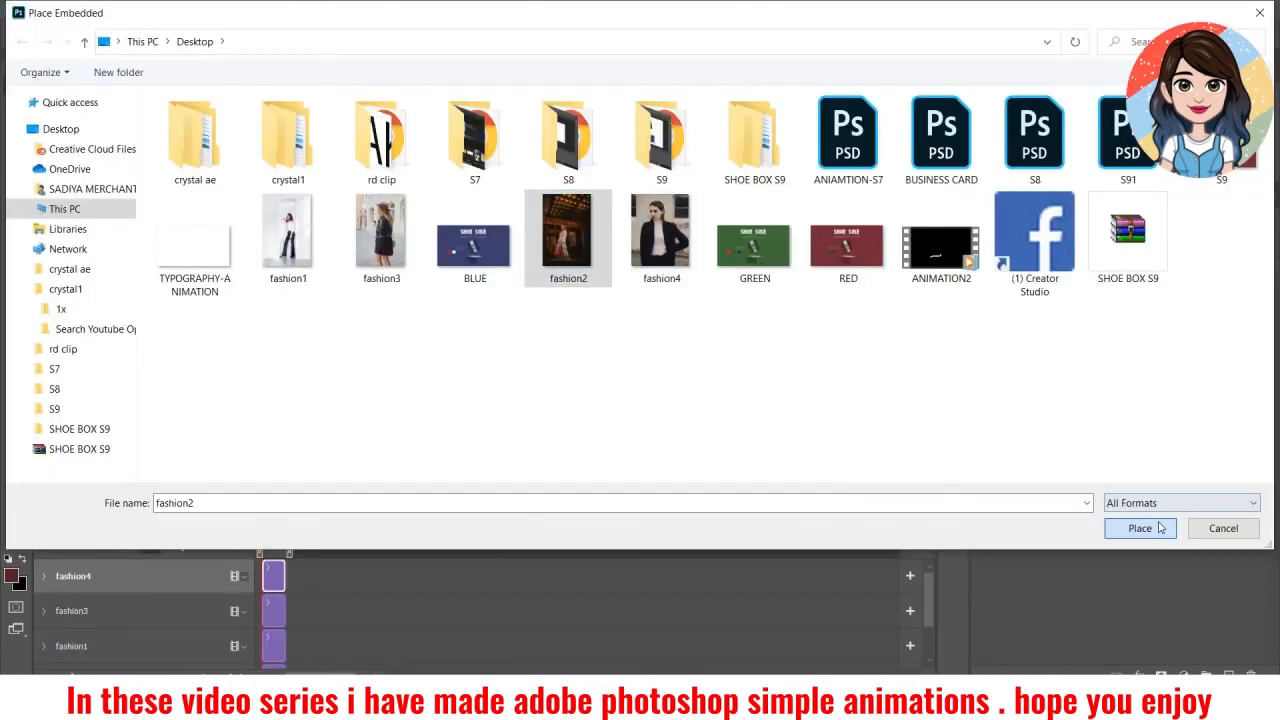
{"action": "left_click", "coordinate": [1159, 527]}
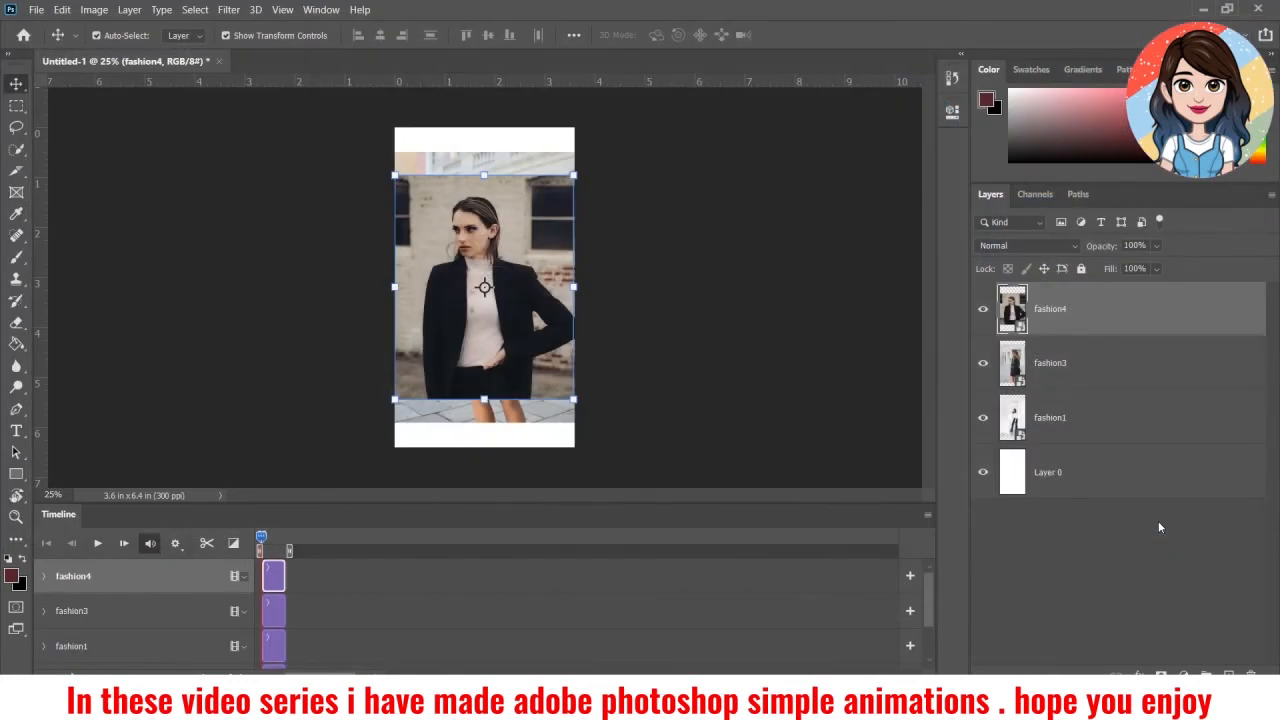
{"action": "left_click", "coordinate": [797, 35]}
- Arrange the clips one after another in a single video group, ordered fashion2, fashion4, fashion3, fashion1, and delete the white Layer 0
{"action": "left_click_drag", "start_coordinate": [275, 617], "coordinate": [327, 573]}
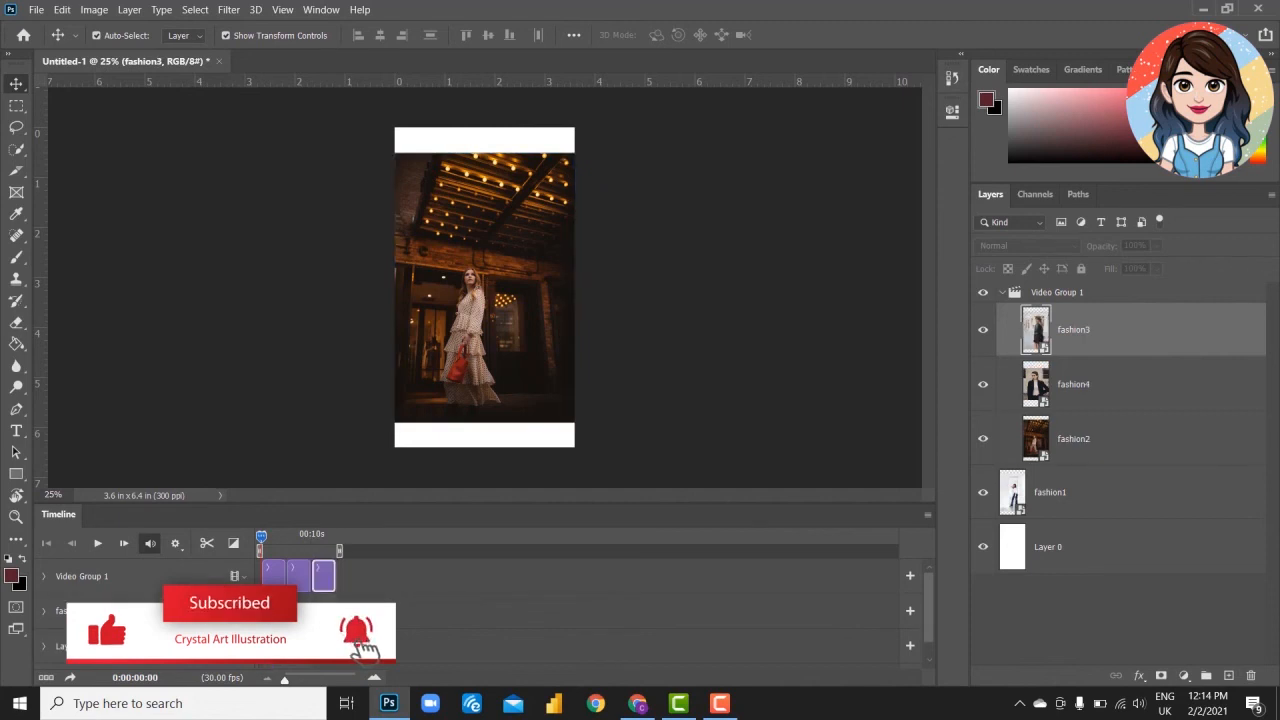
{"action": "left_click_drag", "start_coordinate": [275, 610], "coordinate": [361, 573]}
{"action": "left_click_drag", "start_coordinate": [275, 610], "coordinate": [375, 588]}
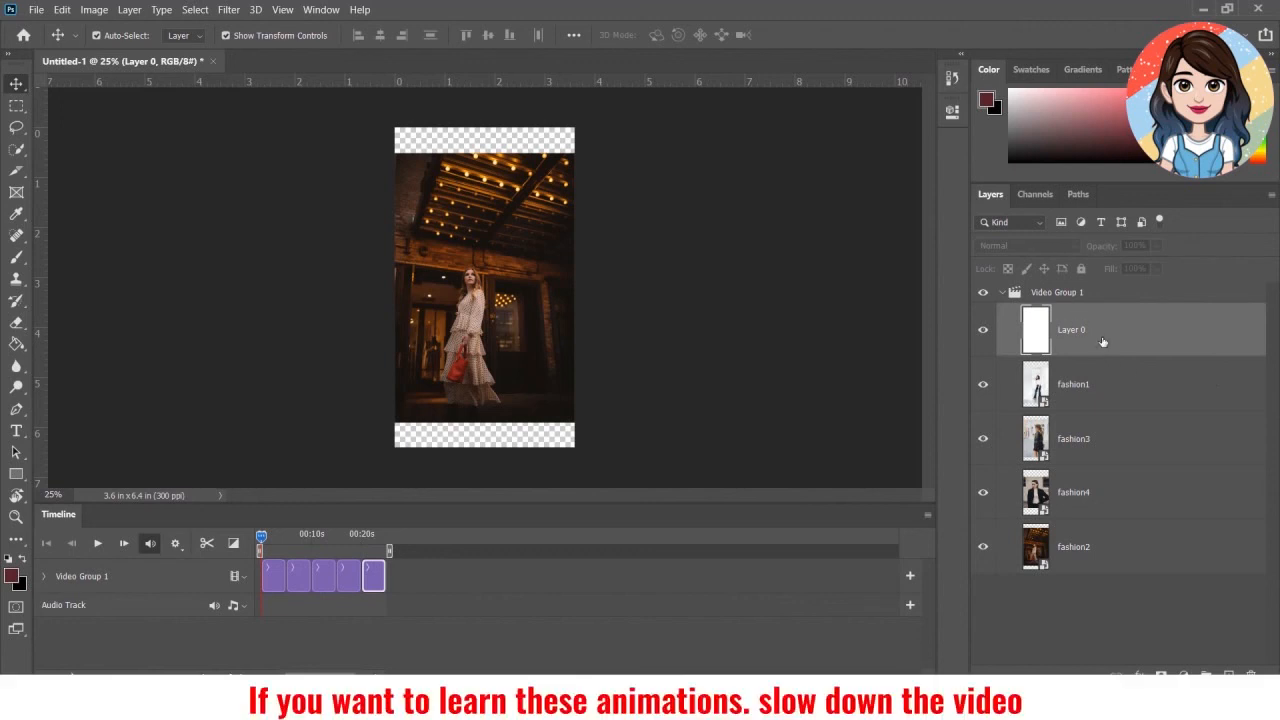
{"action": "key", "text": "Delete"}
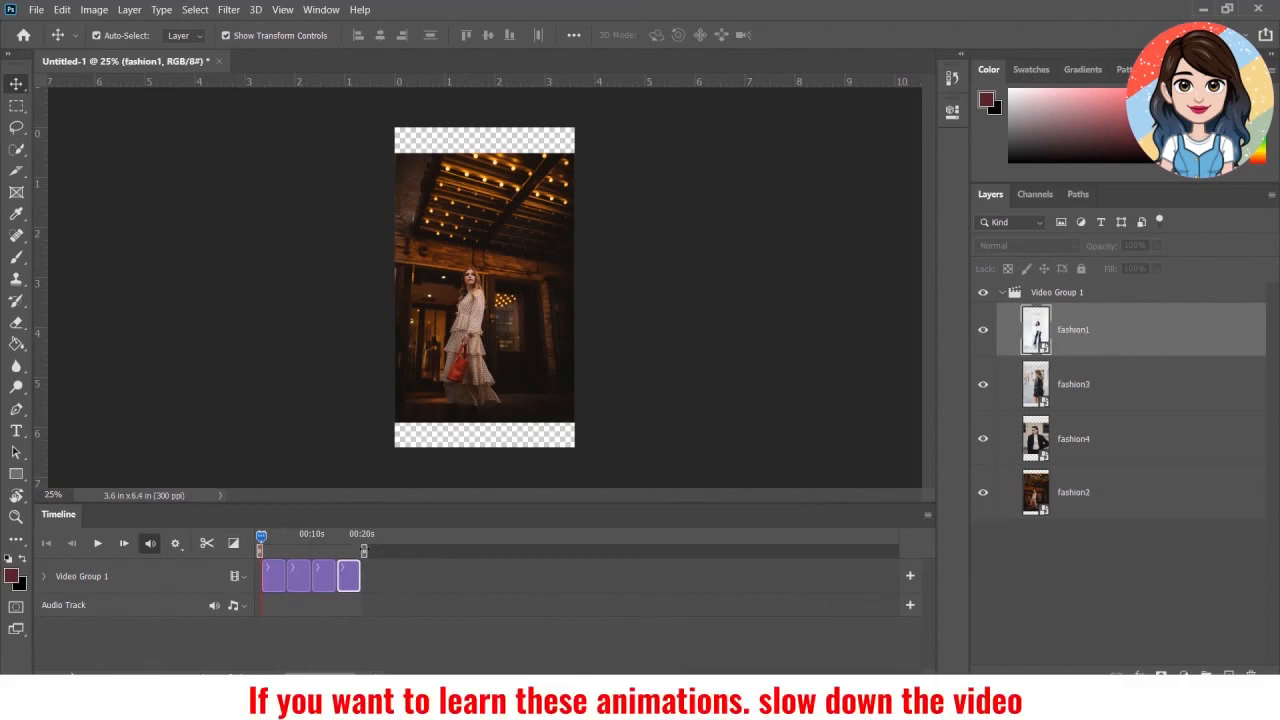
- Shorten the fashion2 clip to about 2.3 seconds, using the playhead near the two-second mark as a guide
{"action": "left_click_drag", "start_coordinate": [303, 678], "coordinate": [323, 678]}
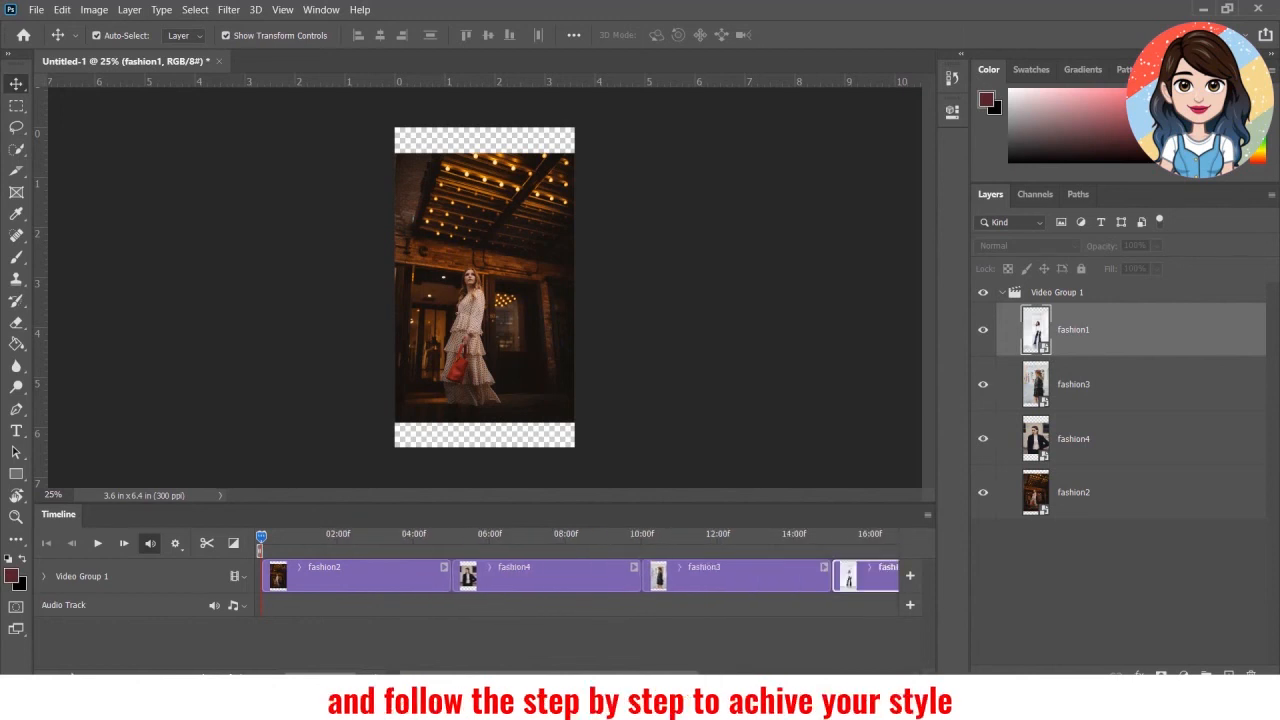
{"action": "left_click", "coordinate": [447, 567]}
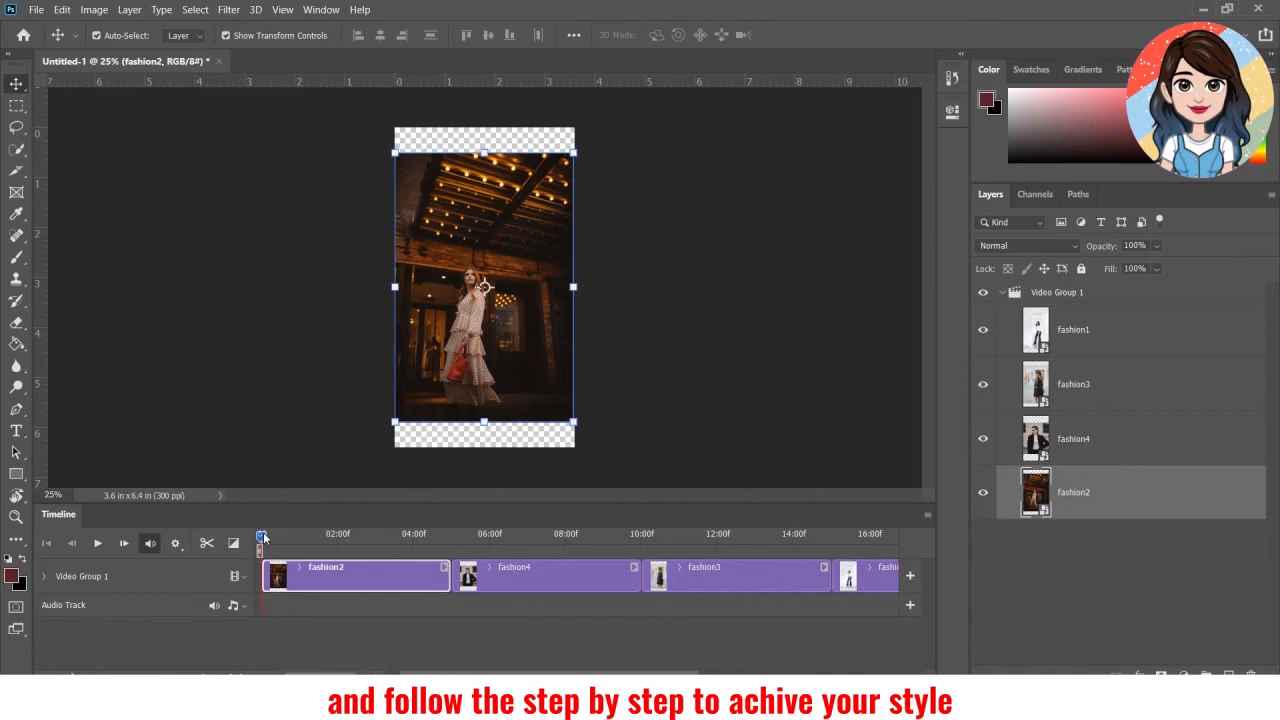
{"action": "left_click_drag", "start_coordinate": [262, 537], "coordinate": [346, 542]}
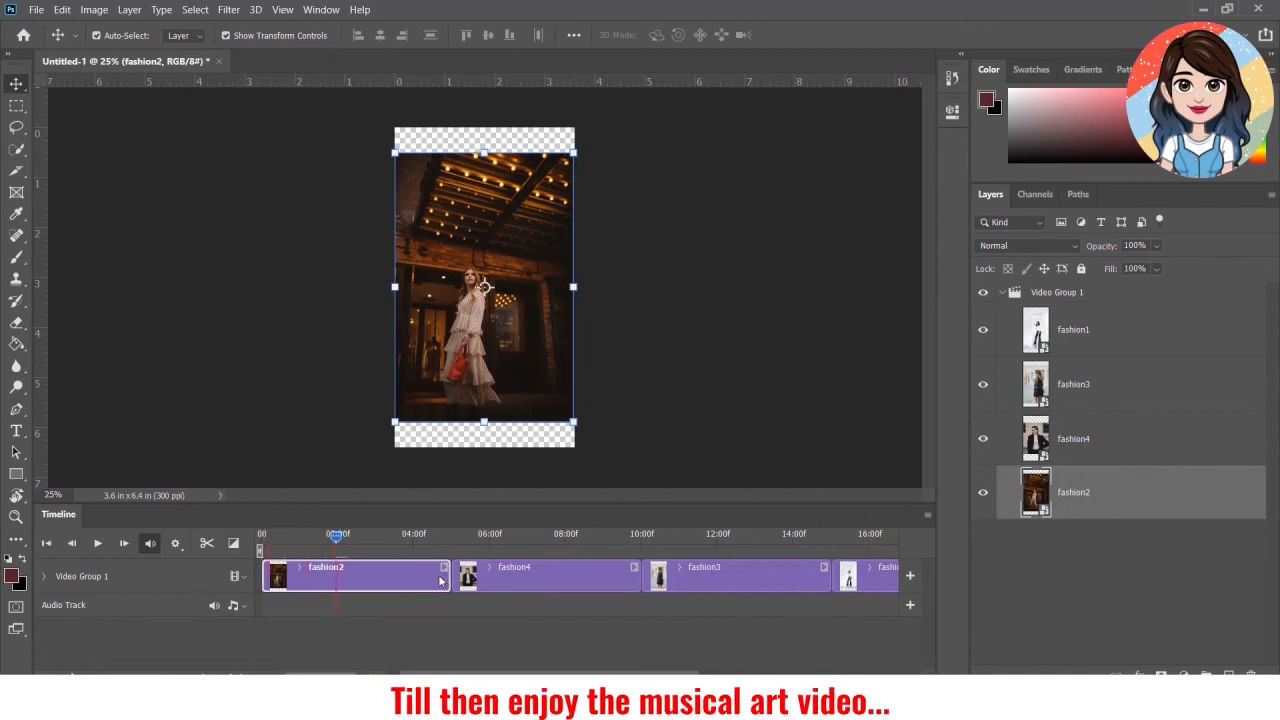
{"action": "left_click_drag", "start_coordinate": [444, 580], "coordinate": [422, 578]}
{"action": "key", "text": "ctrl+z"}
{"action": "left_click_drag", "start_coordinate": [448, 578], "coordinate": [350, 578]}
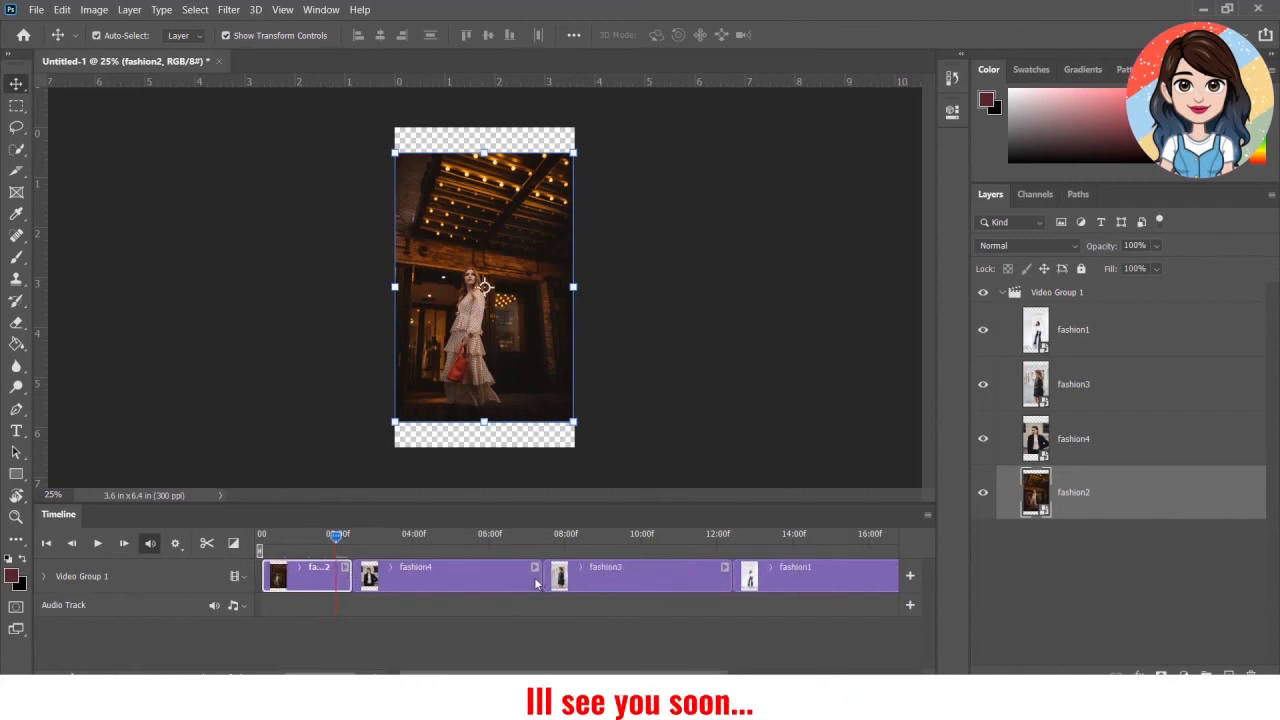
- Trim fashion2 and fashion4 to about 2 seconds each, fashion3 to about 1.7 seconds and fashion1 to about 1.3 seconds
{"action": "left_click_drag", "start_coordinate": [538, 576], "coordinate": [440, 578]}
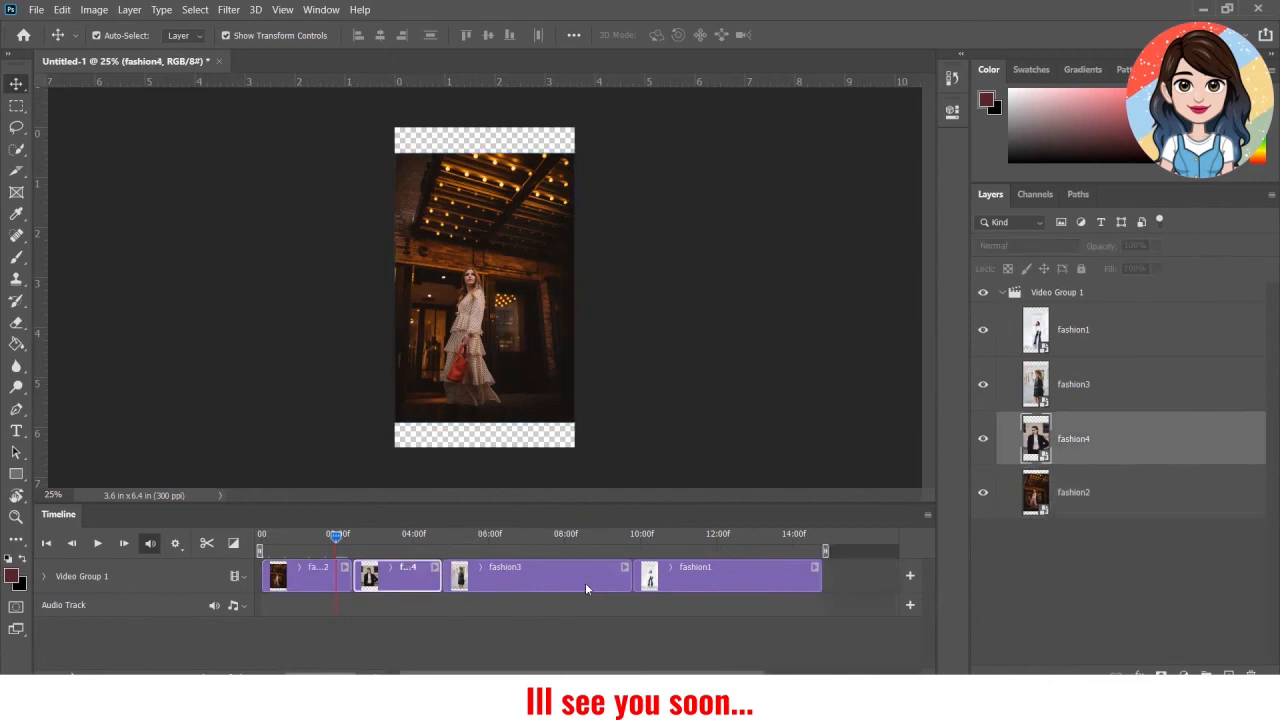
{"action": "left_click_drag", "start_coordinate": [608, 578], "coordinate": [509, 578]}
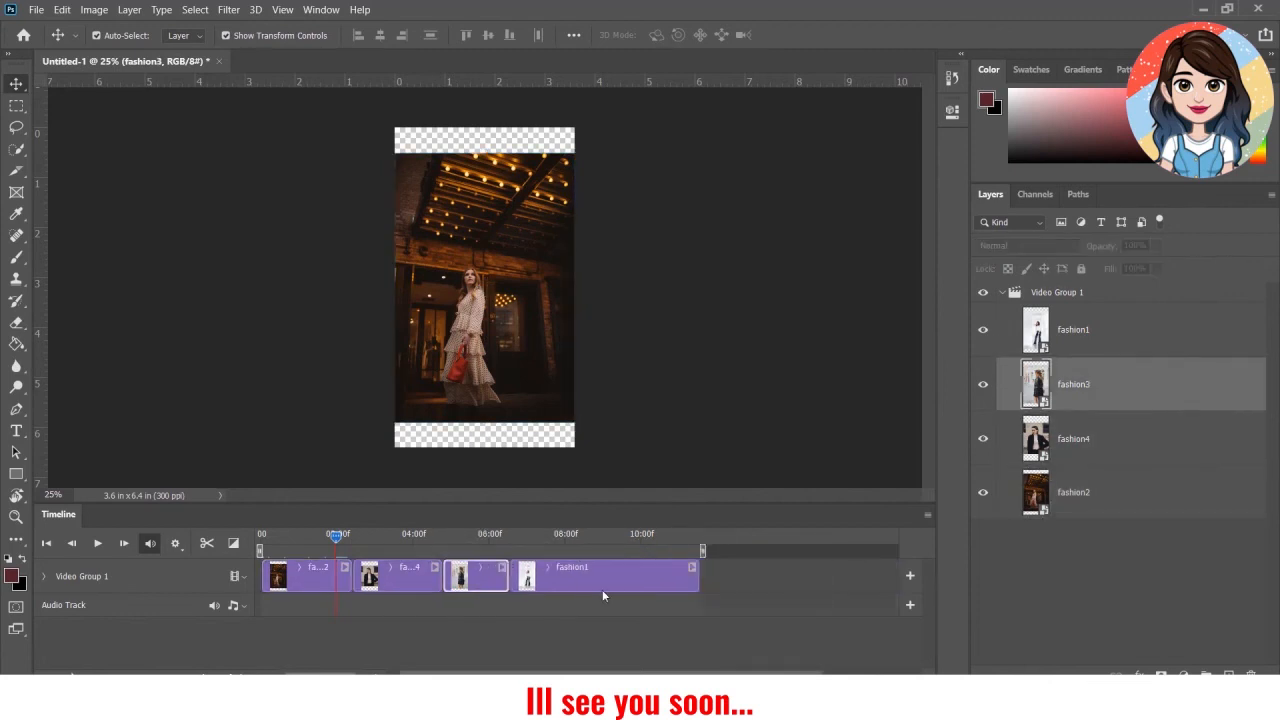
{"action": "left_click_drag", "start_coordinate": [696, 580], "coordinate": [560, 578]}
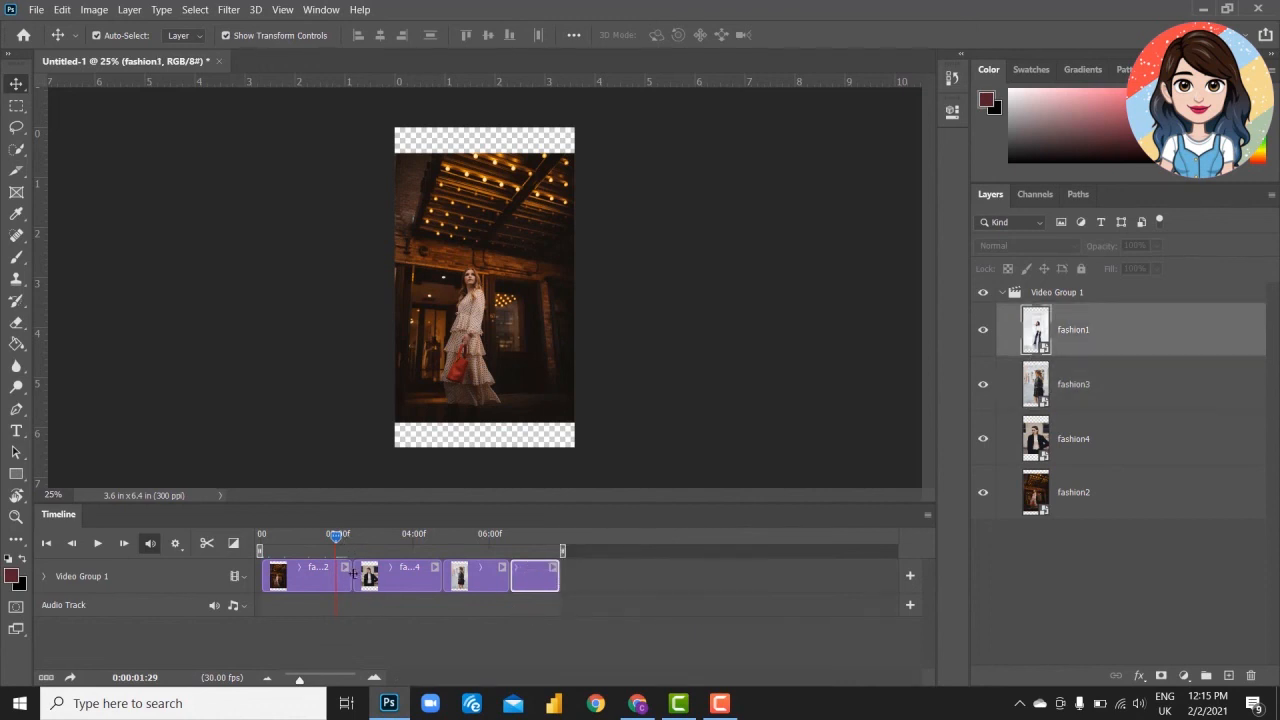
{"action": "left_click_drag", "start_coordinate": [347, 573], "coordinate": [335, 575]}
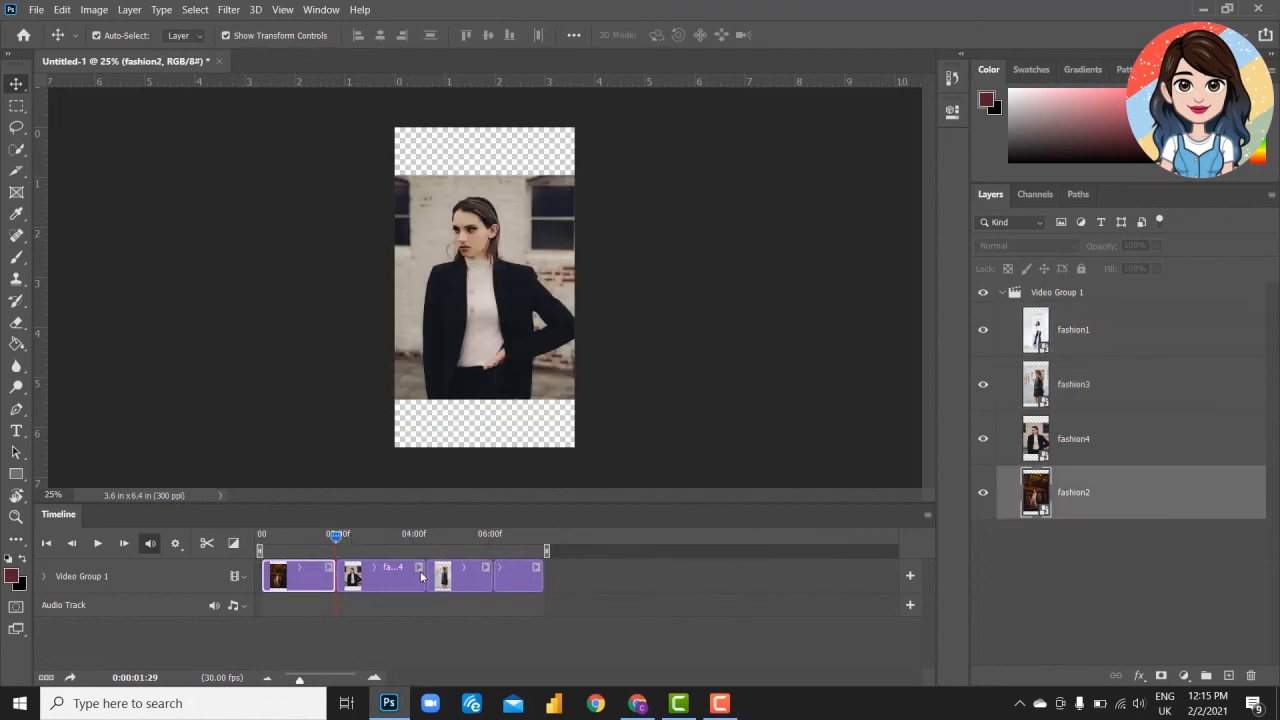
{"action": "left_click_drag", "start_coordinate": [423, 573], "coordinate": [408, 575]}
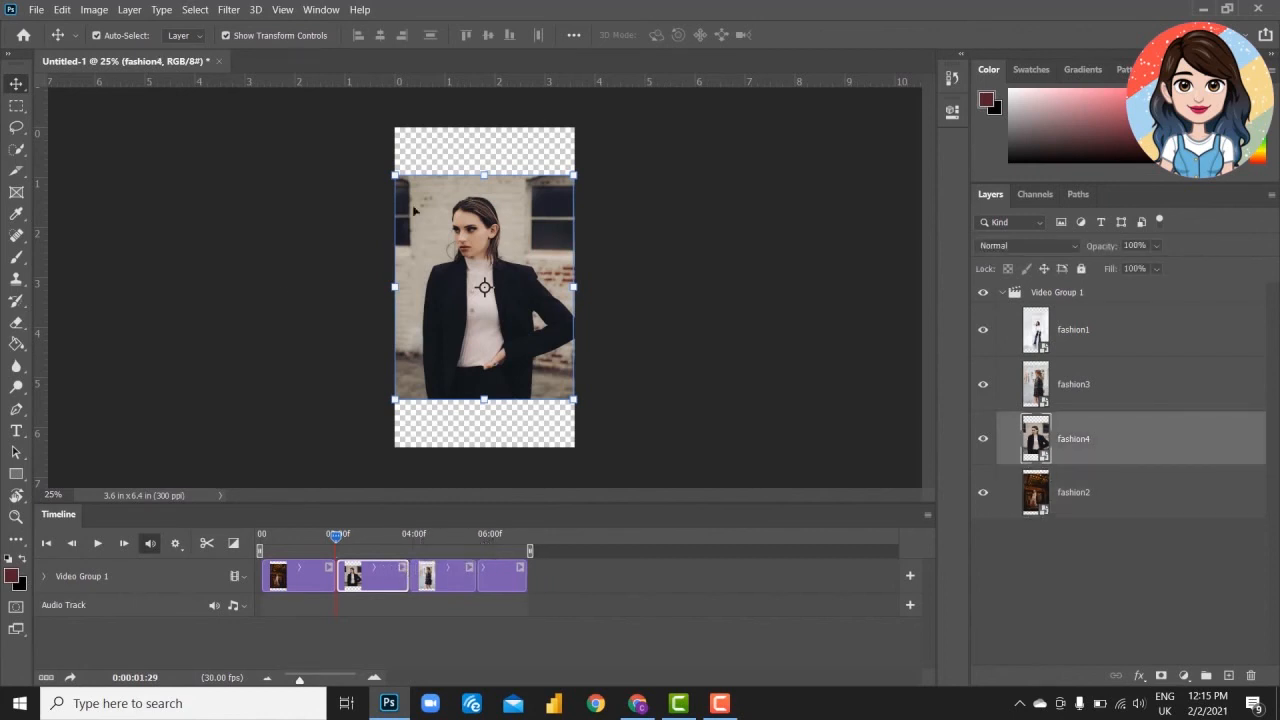
- Hide the fashion1, fashion3 and fashion4 layers
{"action": "left_click", "coordinate": [983, 330]}
{"action": "left_click", "coordinate": [983, 384]}
{"action": "left_click", "coordinate": [983, 438]}
- Enlarge the fashion2 image proportionally to fill the whole canvas and shift it slightly upward to frame the woman
{"action": "left_click", "coordinate": [1045, 497]}
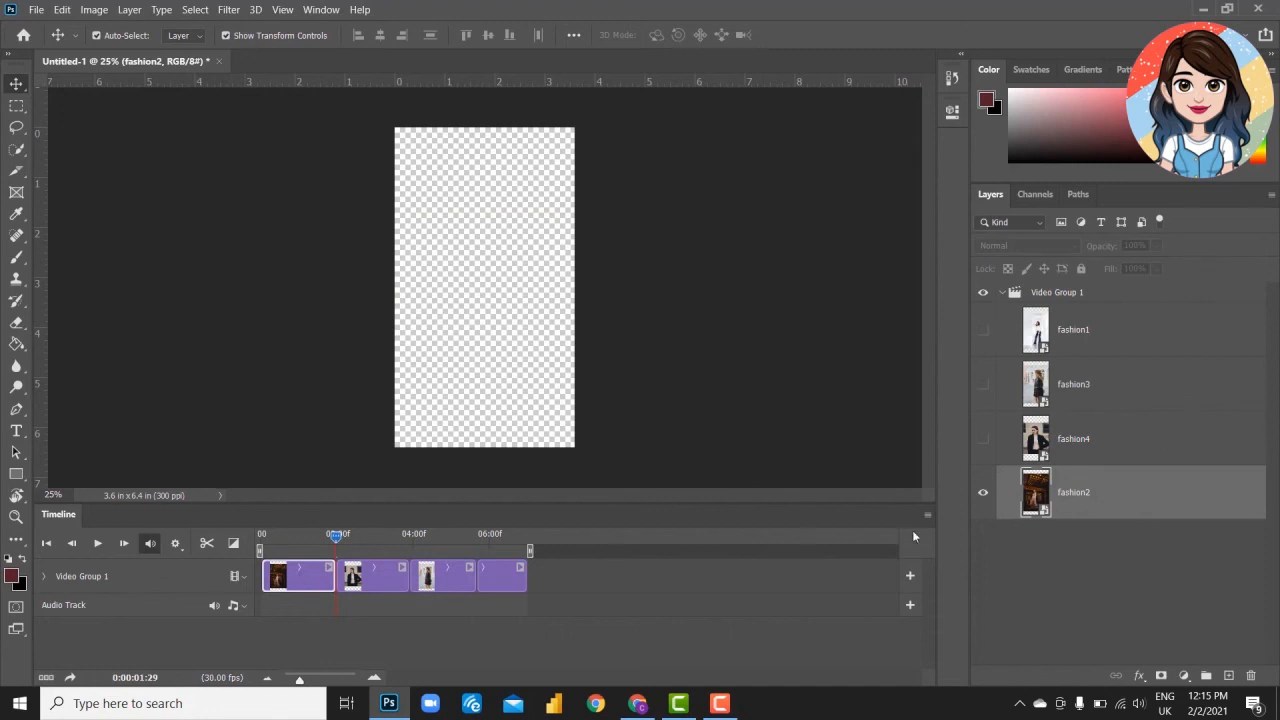
{"action": "left_click_drag", "start_coordinate": [338, 538], "coordinate": [305, 539]}
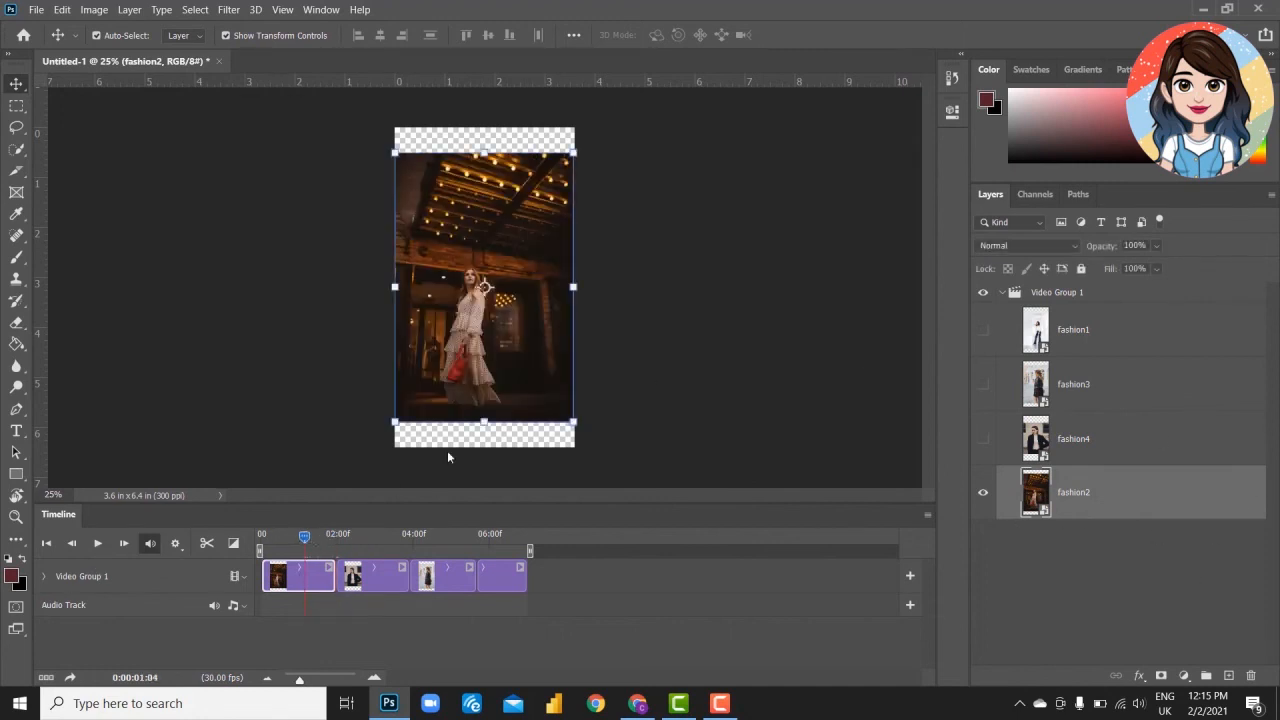
{"action": "key", "text": "ctrl+t"}
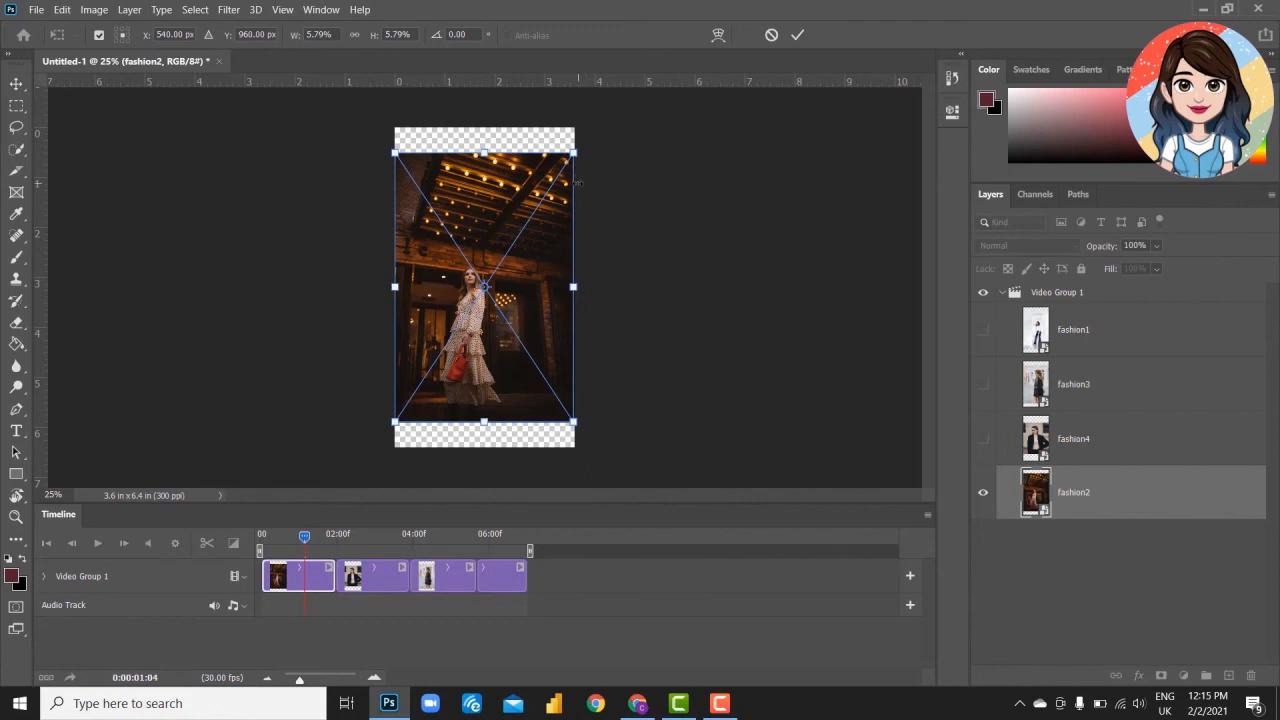
{"action": "key", "text": "ctrl+minus"}
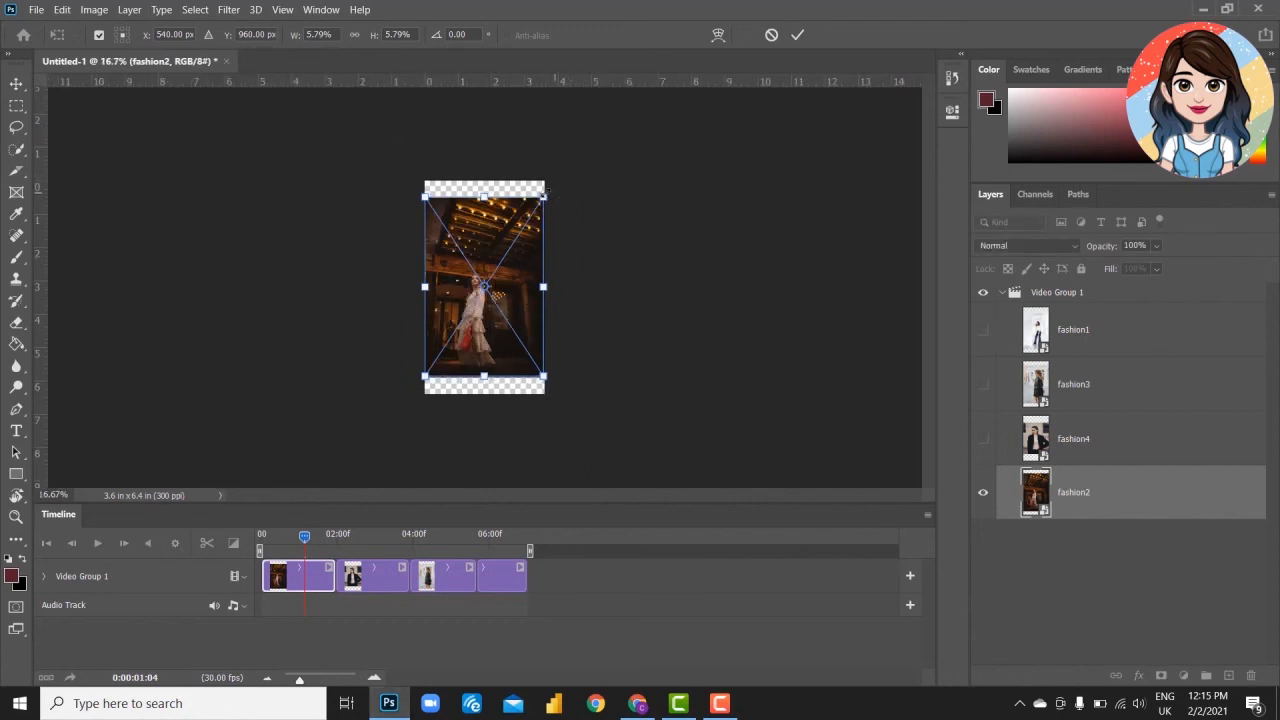
{"action": "left_click_drag", "start_coordinate": [551, 185], "coordinate": [583, 143]}
{"action": "mouse_move", "coordinate": [492, 318]}
{"action": "left_mouse_down"}
{"action": "mouse_move", "coordinate": [505, 318]}
{"action": "mouse_move", "coordinate": [496, 297]}
{"action": "left_mouse_up"}
{"action": "key", "text": "Escape"}
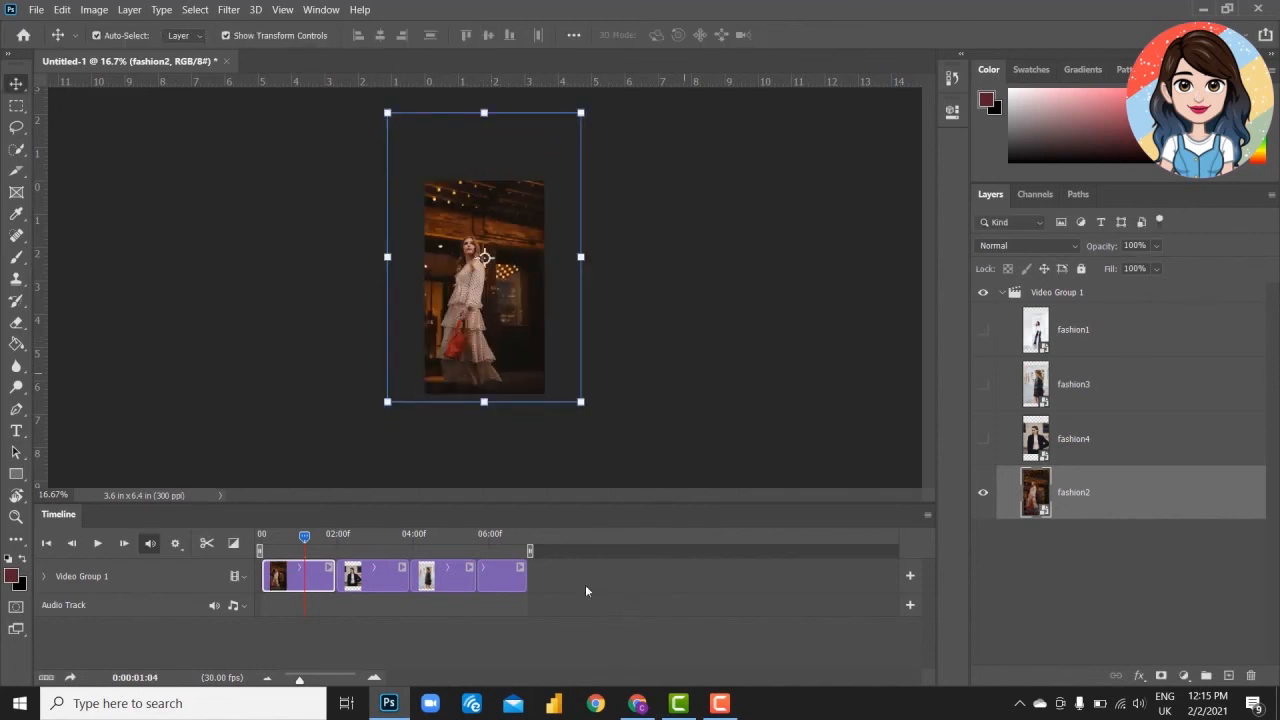
- Show the fashion4 layer, scale its image to about 9.77% to cover the canvas and shift it slightly upward
{"action": "left_click", "coordinate": [988, 447]}
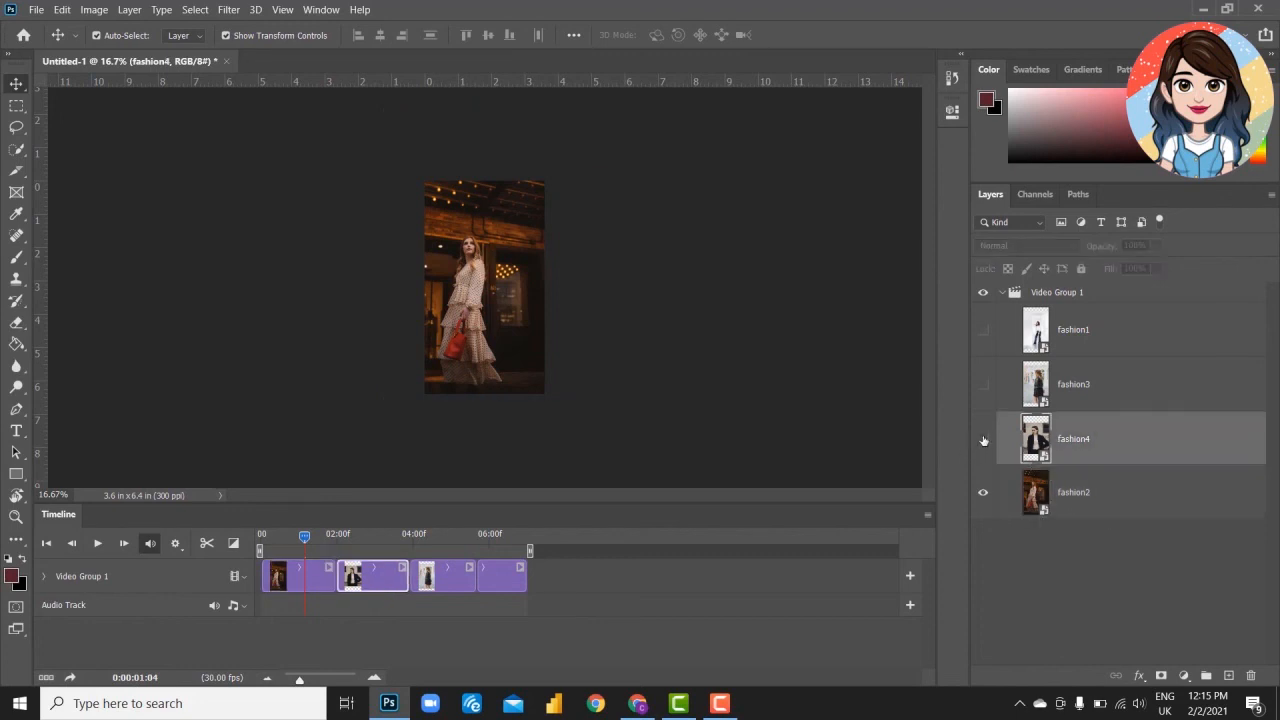
{"action": "left_click", "coordinate": [369, 543]}
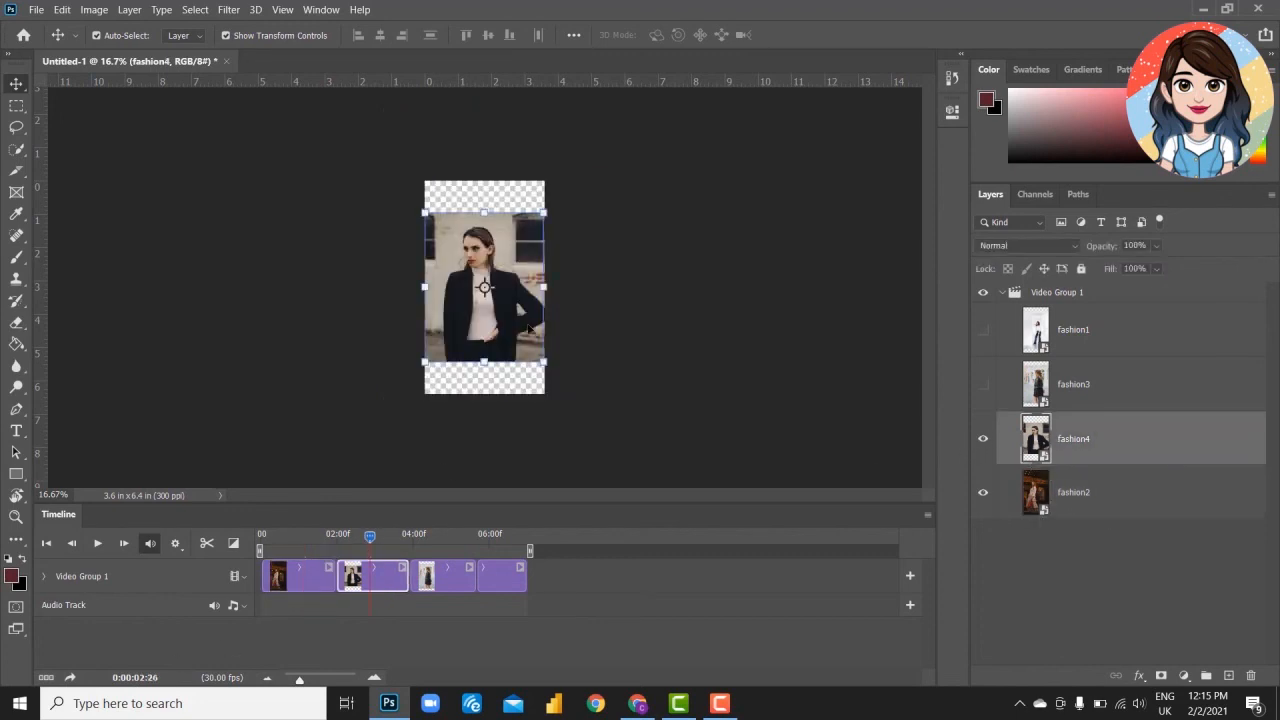
{"action": "key", "text": "ctrl+t"}
{"action": "left_click_drag", "start_coordinate": [545, 211], "coordinate": [574, 170]}
{"action": "left_click_drag", "start_coordinate": [485, 355], "coordinate": [485, 345]}
{"action": "left_click", "coordinate": [771, 35]}
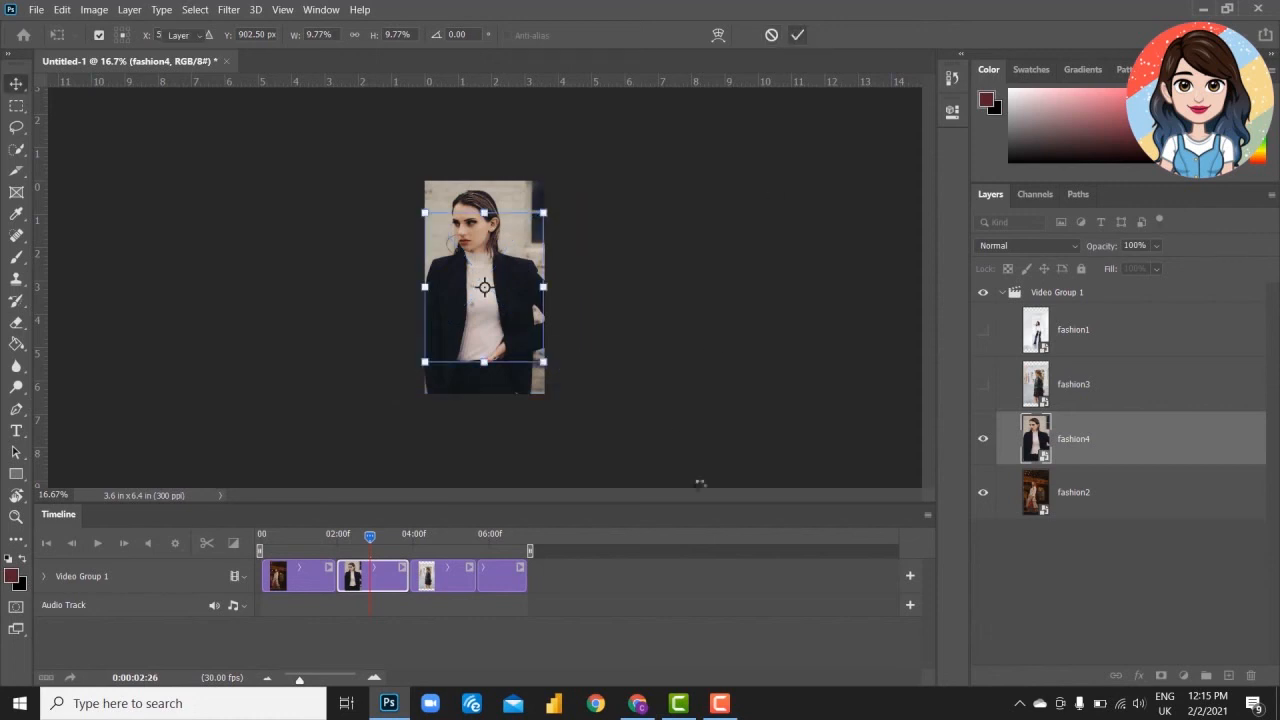
- Show the fashion3 layer and enlarge its image proportionally until it covers the whole canvas
{"action": "left_click", "coordinate": [1057, 395]}
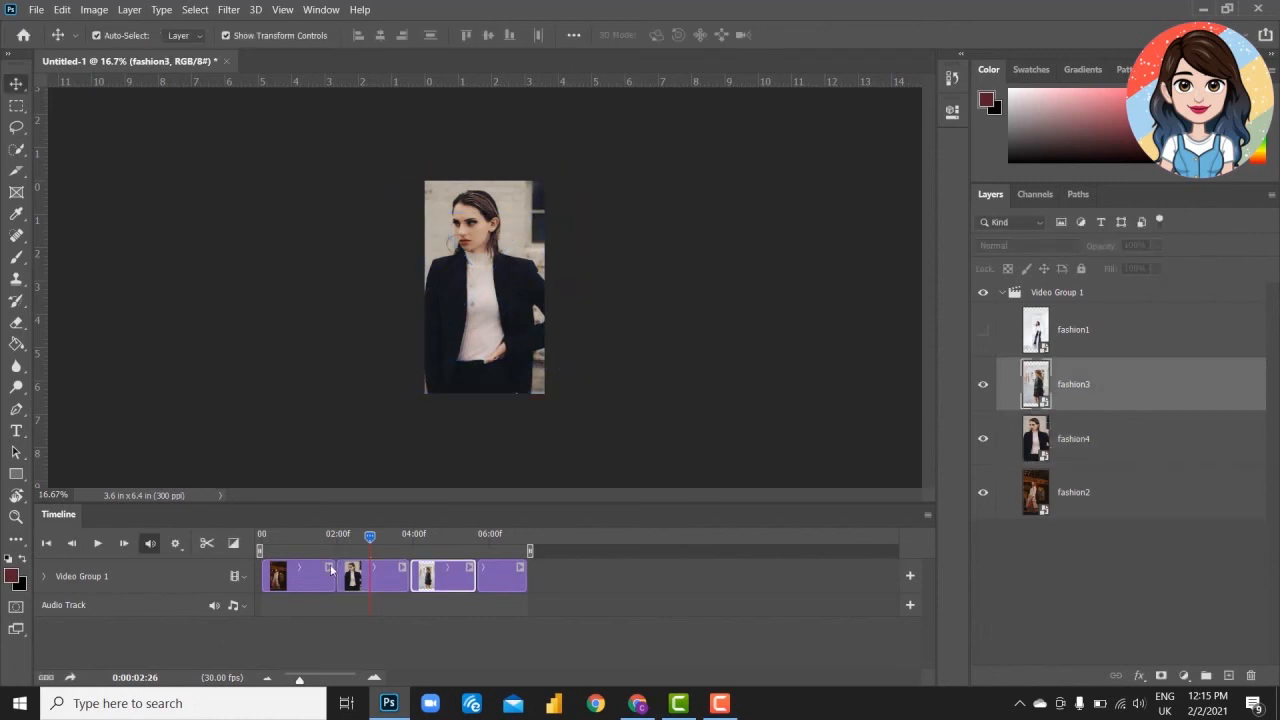
{"action": "left_click", "coordinate": [451, 546]}
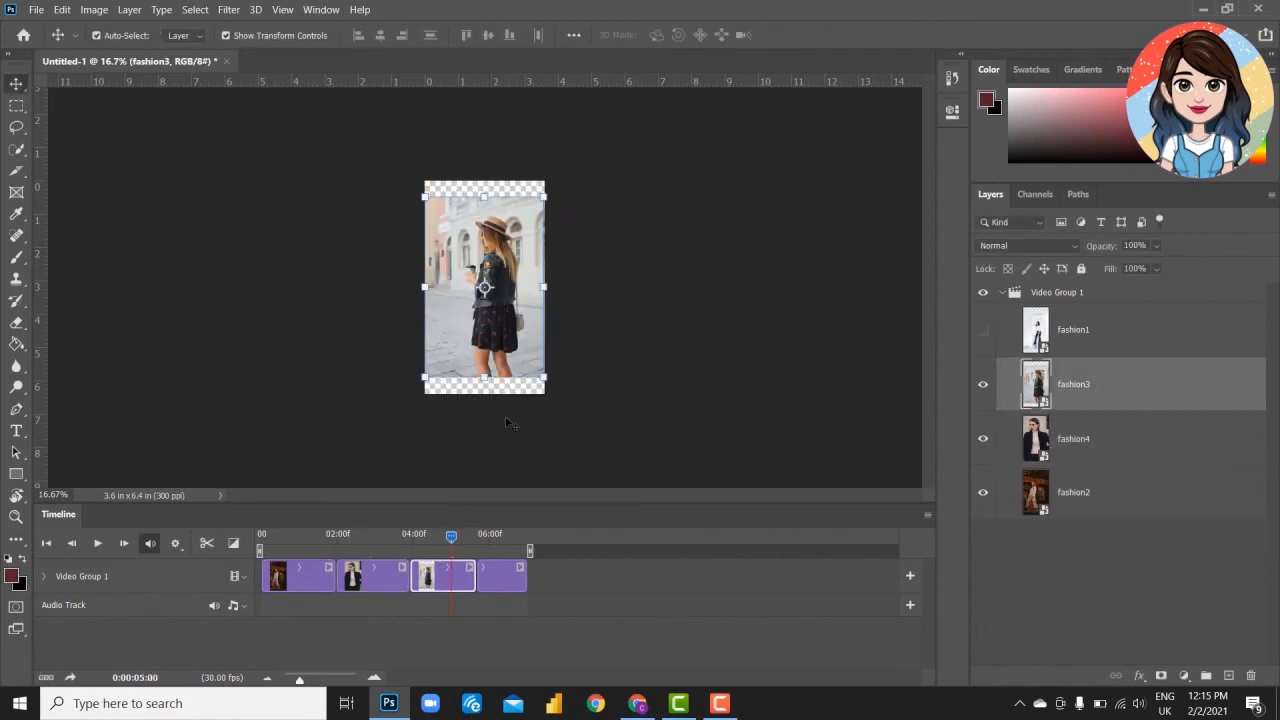
{"action": "key", "text": "ctrl+t"}
{"action": "left_click_drag", "start_coordinate": [543, 197], "coordinate": [577, 147]}
{"action": "key", "text": "Return"}
- Show the fashion1 layer, scale its image to about 68.55% with the full figure inside the canvas, and deselect it
{"action": "left_click", "coordinate": [986, 333]}
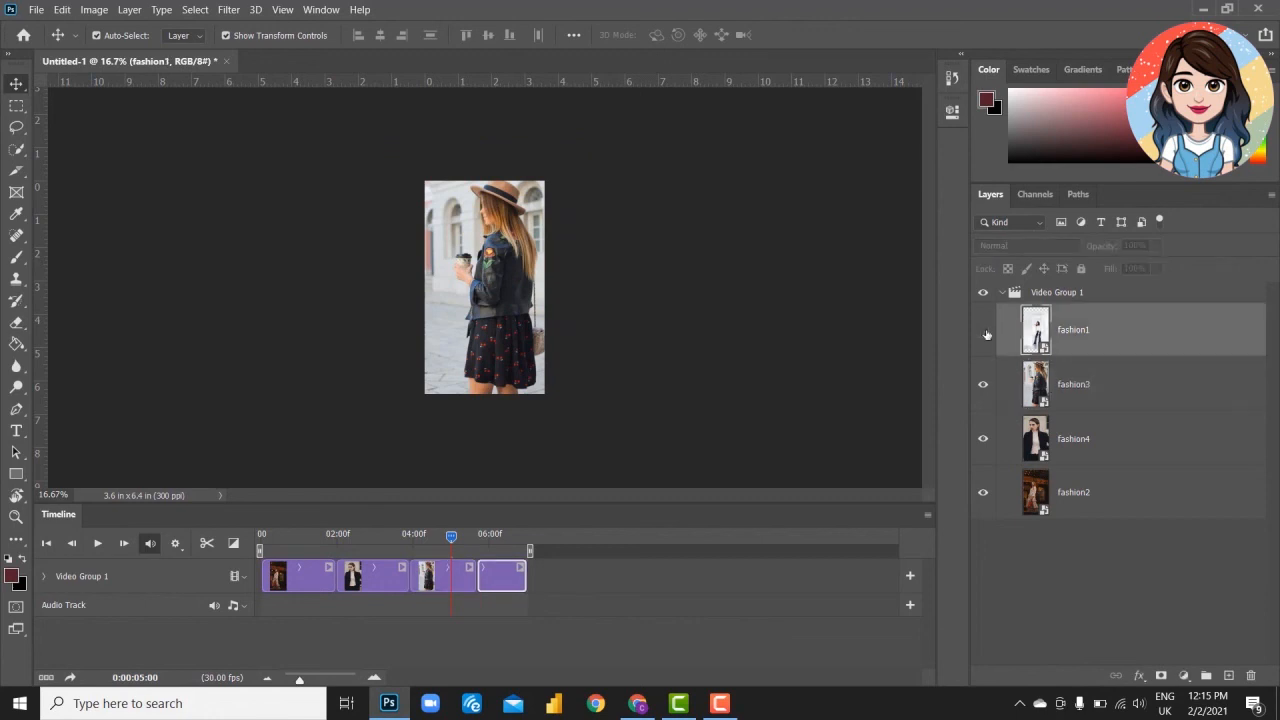
{"action": "left_click", "coordinate": [501, 538]}
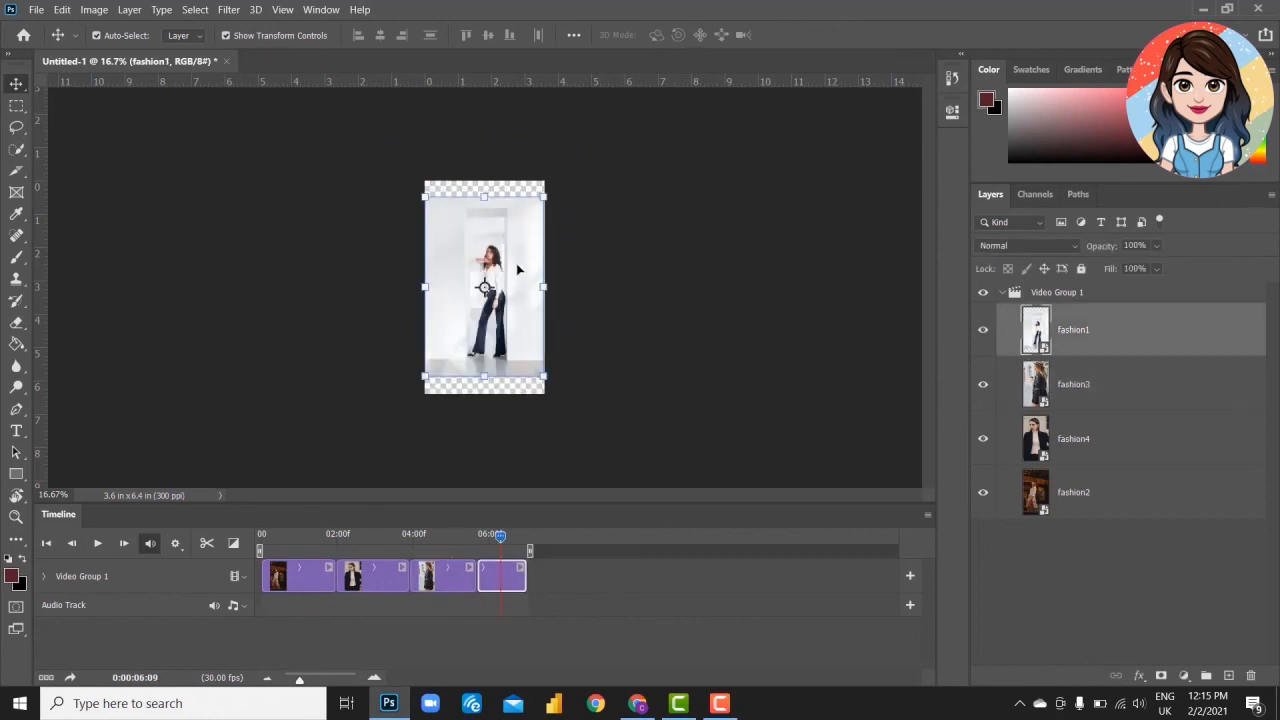
{"action": "left_click_drag", "start_coordinate": [545, 195], "coordinate": [600, 113]}
{"action": "left_click_drag", "start_coordinate": [476, 365], "coordinate": [474, 344]}
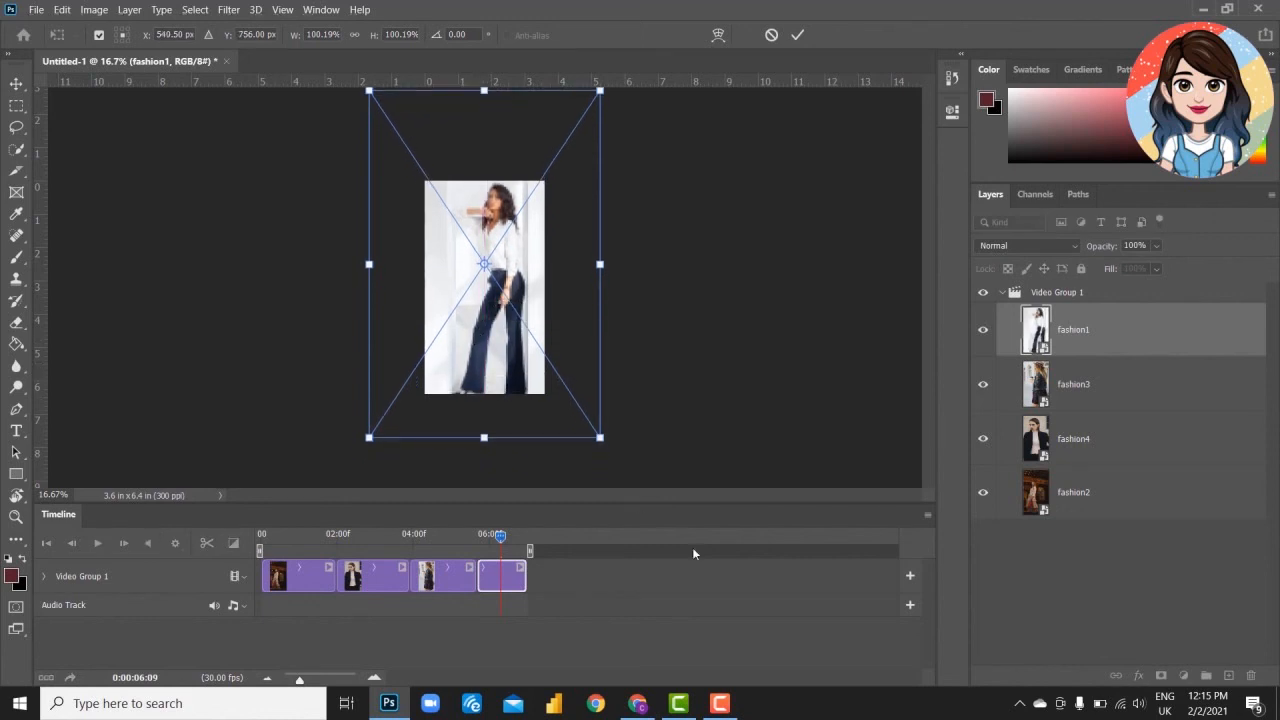
{"action": "mouse_move", "coordinate": [599, 437]}
{"action": "left_mouse_down"}
{"action": "mouse_move", "coordinate": [574, 410]}
{"action": "mouse_move", "coordinate": [591, 429]}
{"action": "left_mouse_up"}
{"action": "left_click_drag", "start_coordinate": [487, 348], "coordinate": [465, 325]}
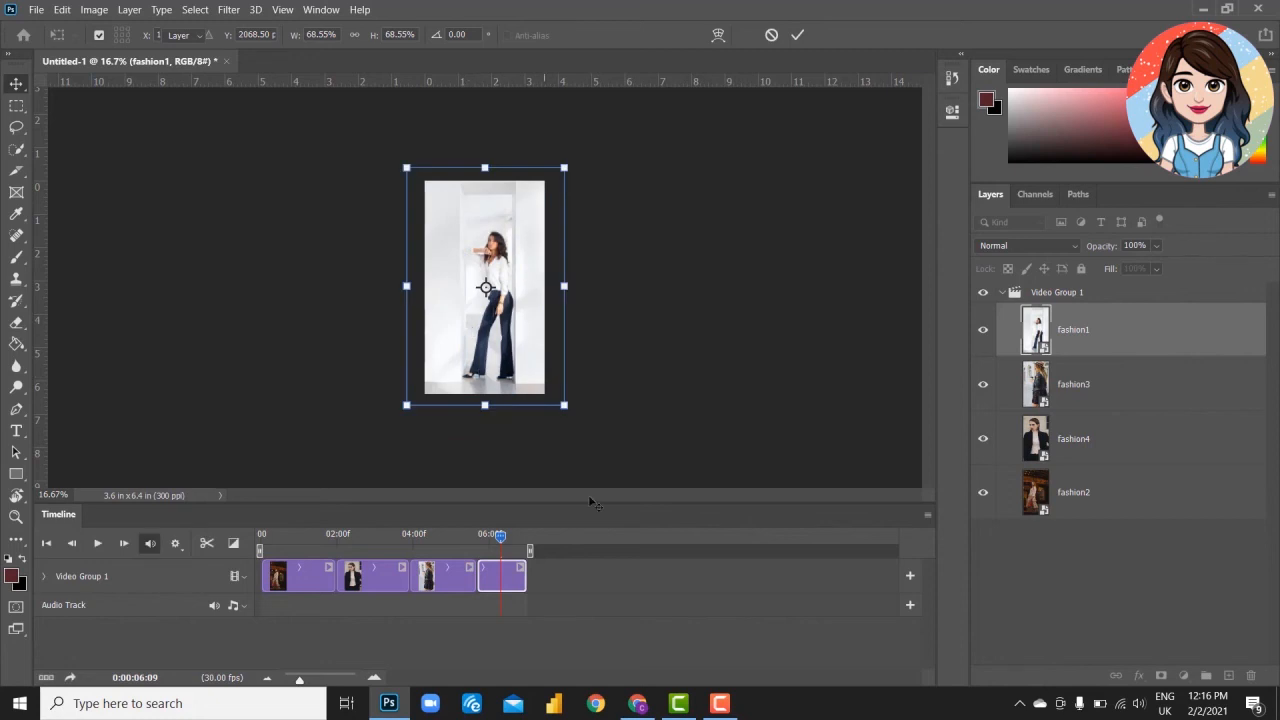
{"action": "key", "text": "Return"}
{"action": "left_click", "coordinate": [712, 283]}
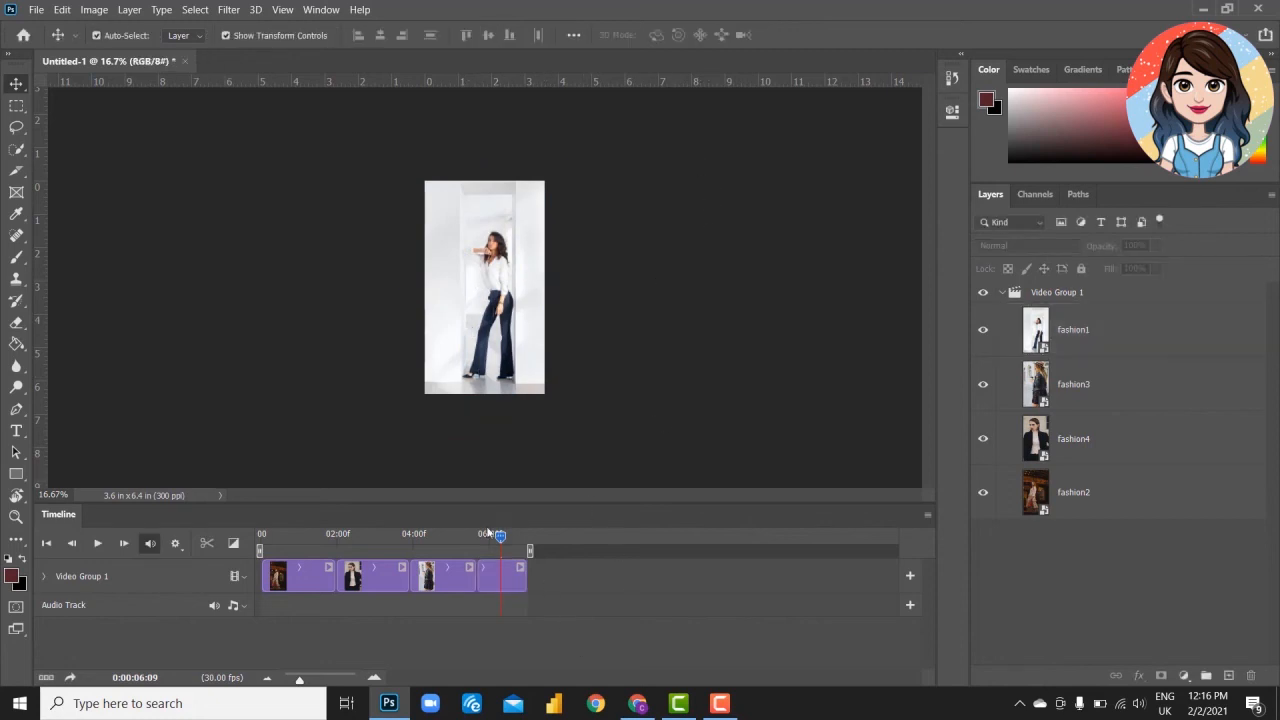
- Expand the fashion2 clip's animation properties and add a Transform keyframe at 0:00:00:26
{"action": "left_click_drag", "start_coordinate": [503, 540], "coordinate": [207, 543]}
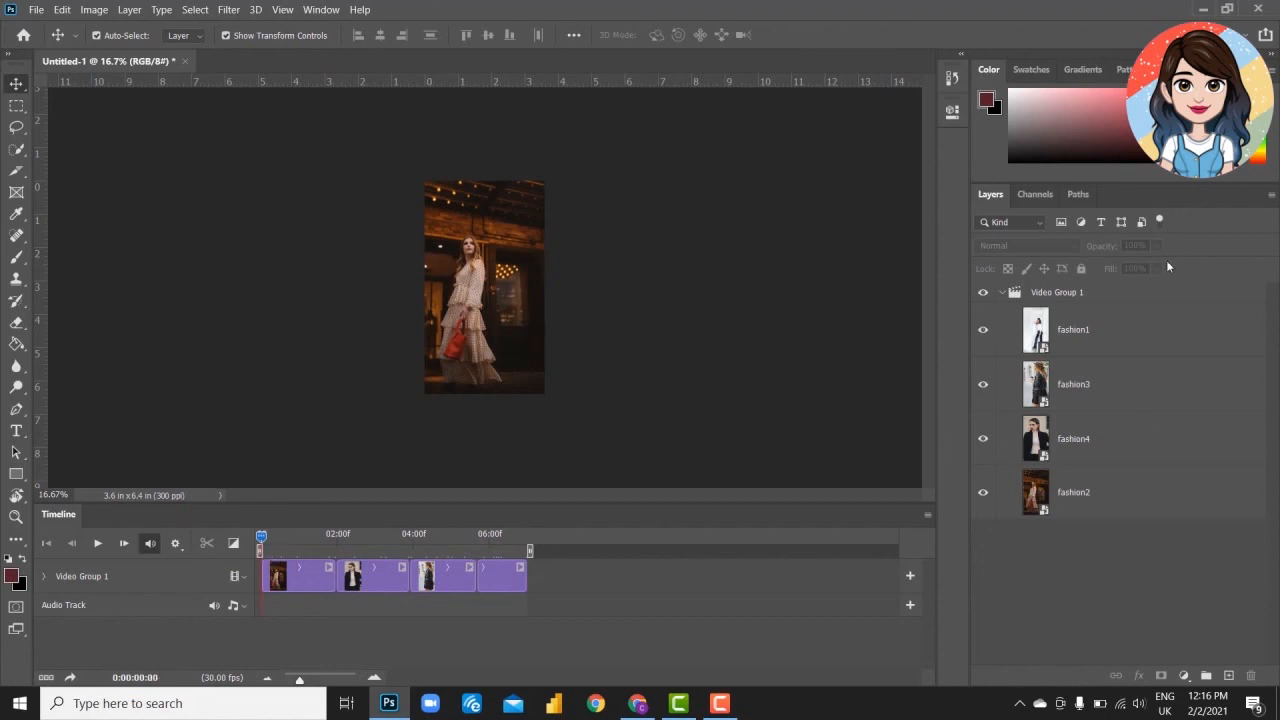
{"action": "left_click_drag", "start_coordinate": [261, 537], "coordinate": [284, 538]}
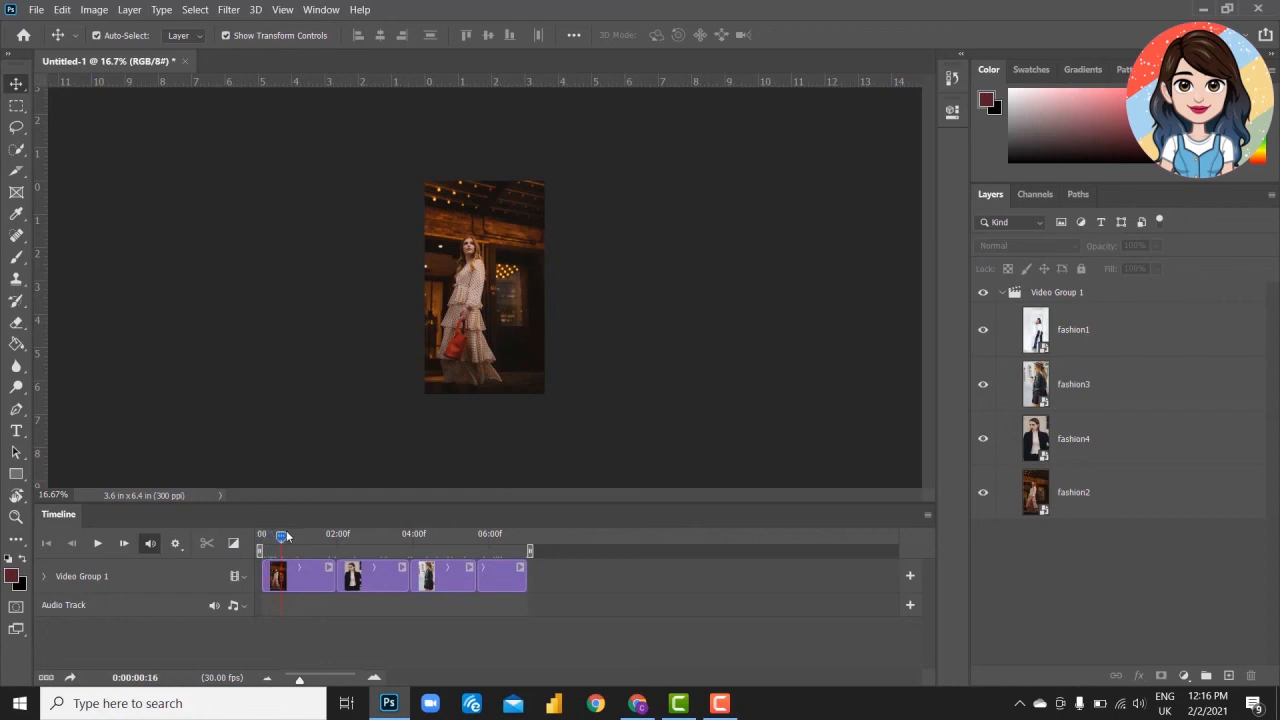
{"action": "left_click", "coordinate": [44, 578]}
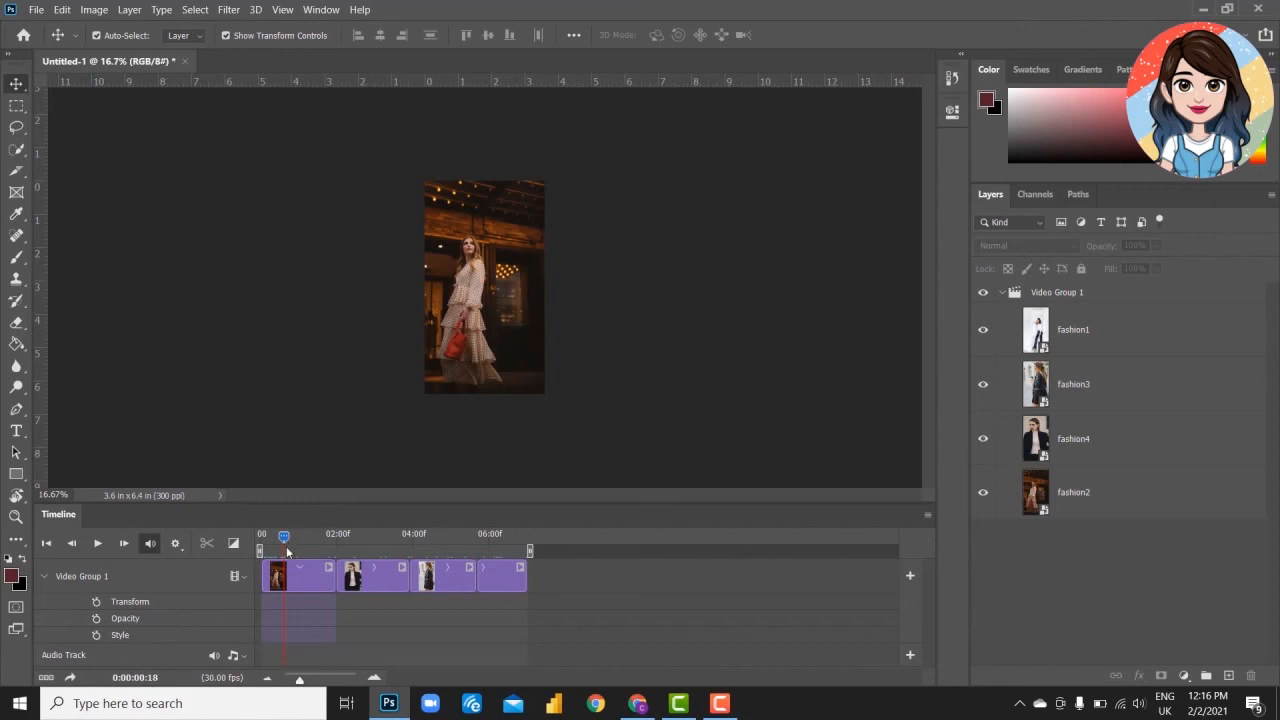
{"action": "left_click_drag", "start_coordinate": [287, 538], "coordinate": [296, 538]}
{"action": "left_click", "coordinate": [95, 602]}
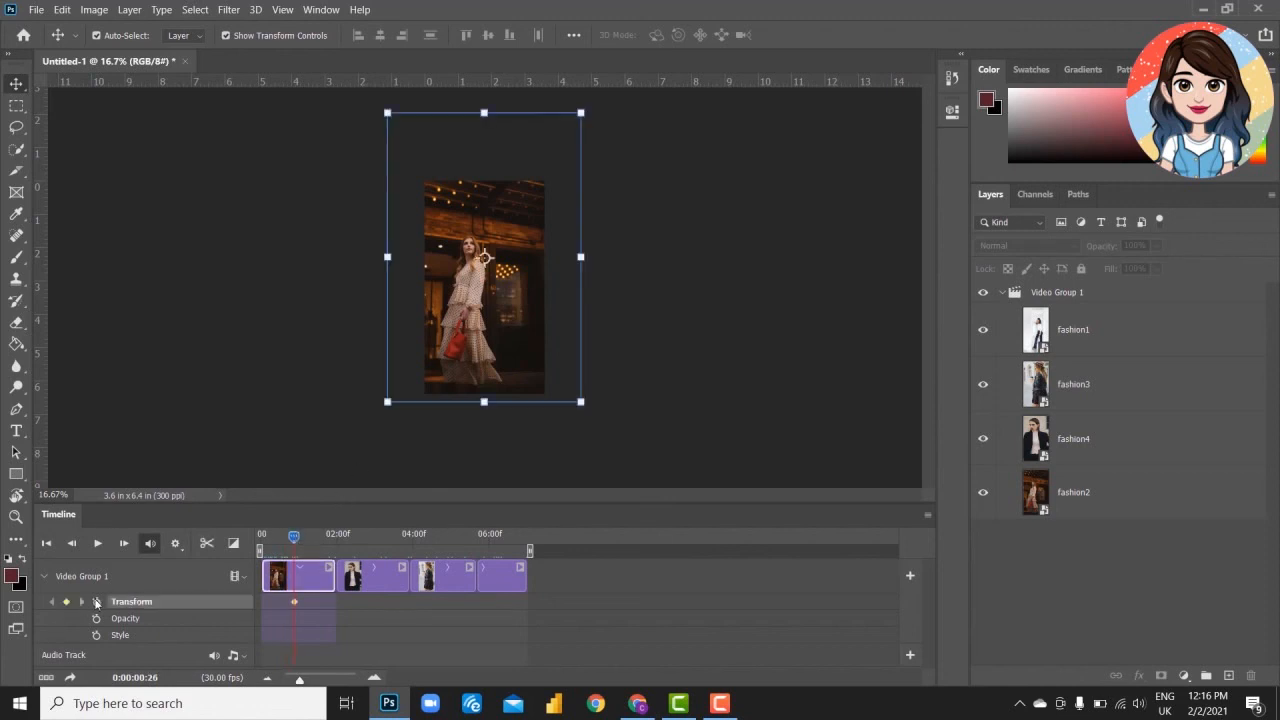
- Rotate the fashion2 photo by about 35 degrees at the start of its clip and preview the animation
{"action": "left_click_drag", "start_coordinate": [293, 537], "coordinate": [250, 540]}
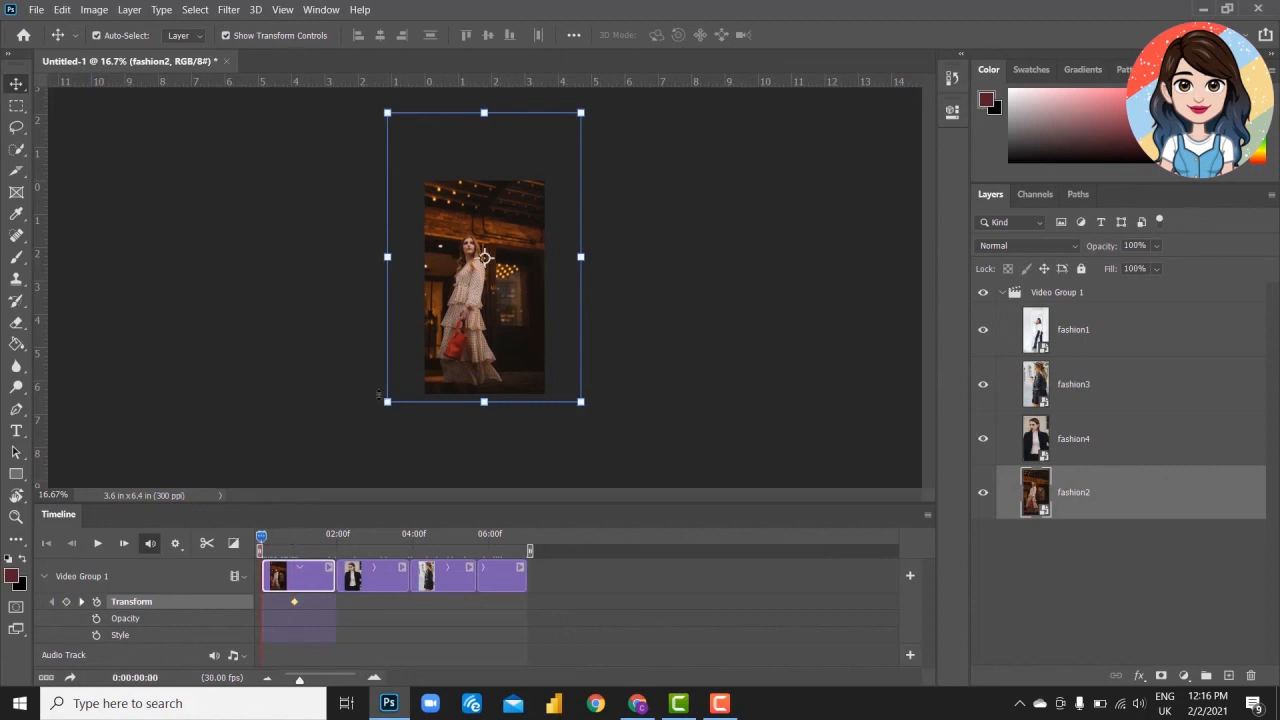
{"action": "left_click_drag", "start_coordinate": [375, 419], "coordinate": [320, 330]}
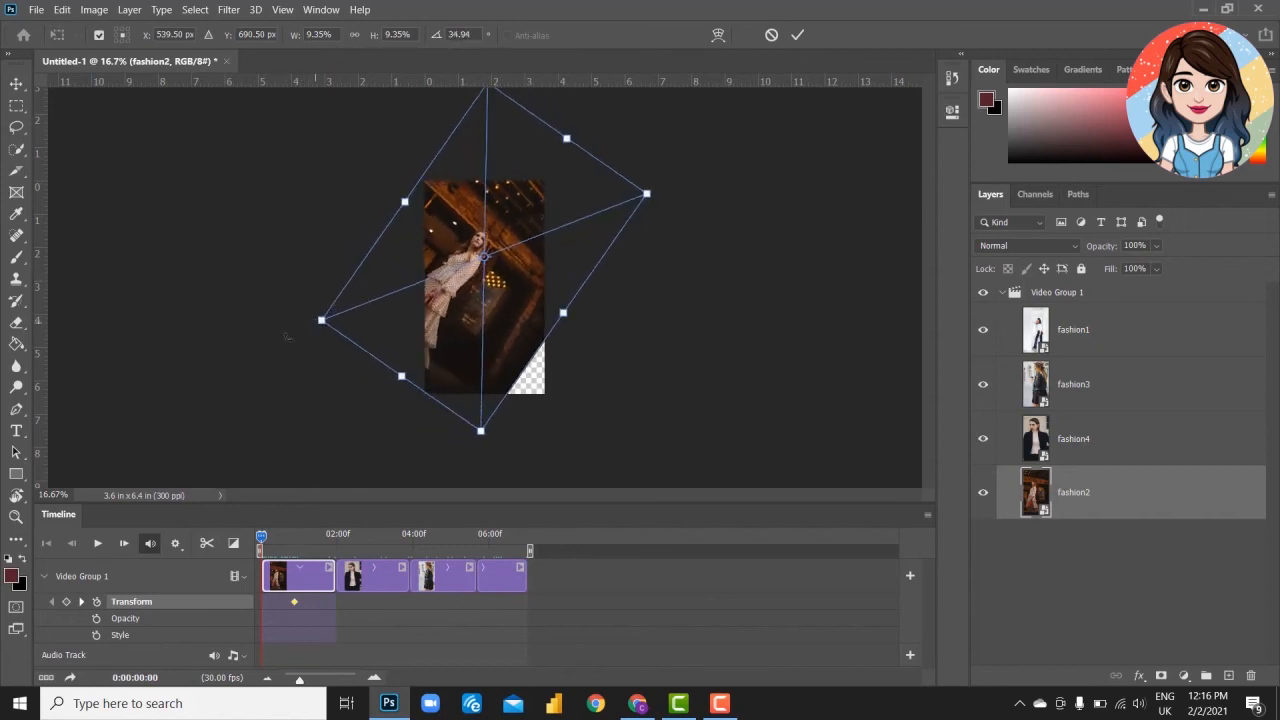
{"action": "left_click", "coordinate": [797, 34]}
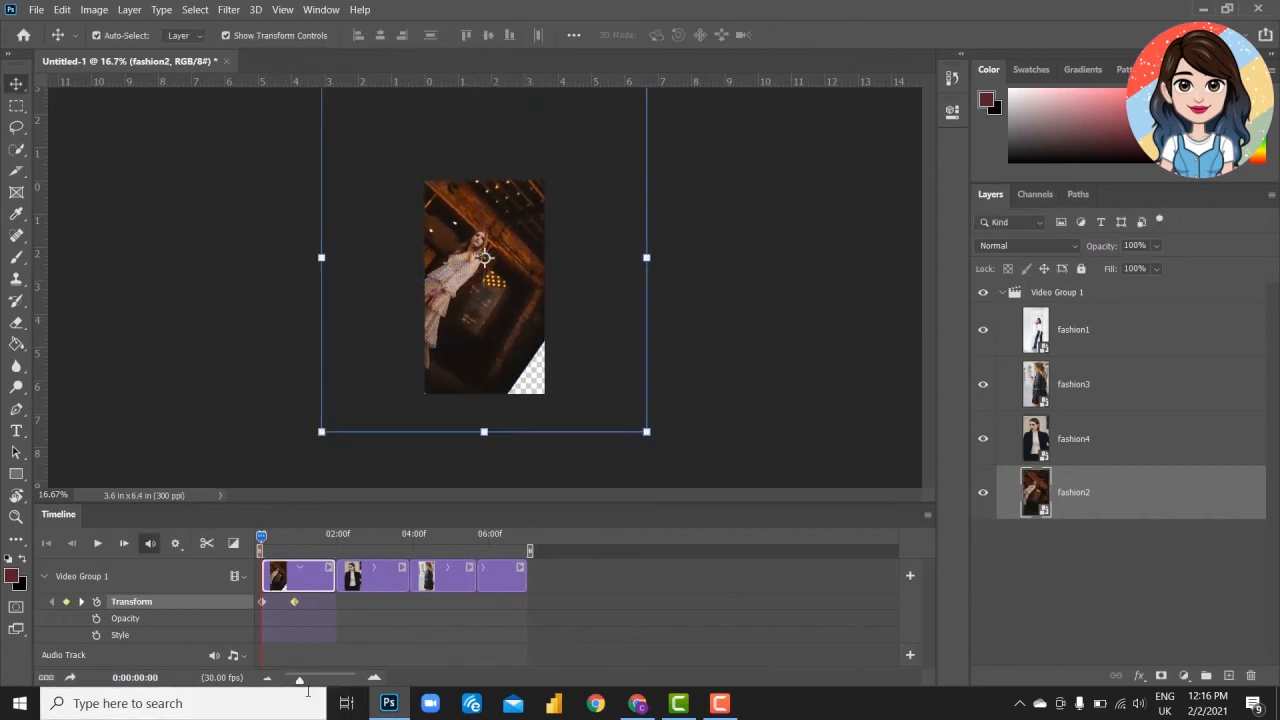
{"action": "key", "text": "space"}
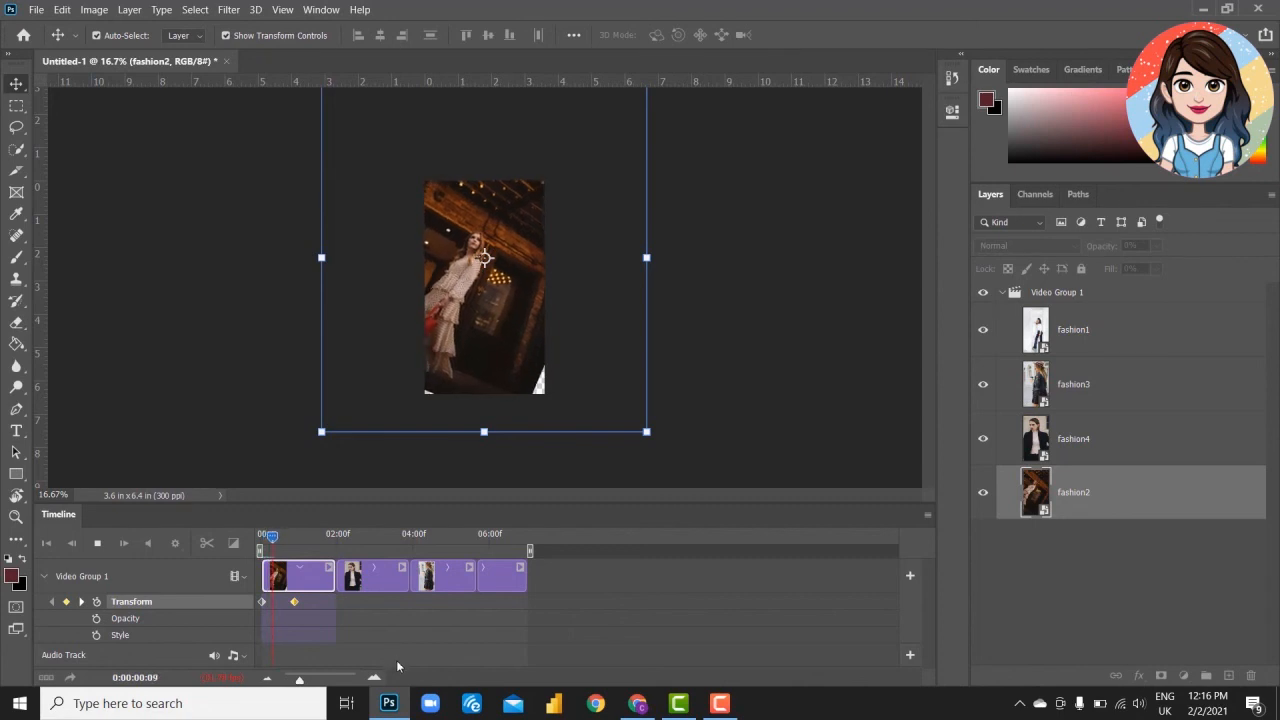
- Enlarge the timeline scale and shift the fashion2 clip's second Transform keyframe slightly earlier
{"action": "left_click_drag", "start_coordinate": [299, 680], "coordinate": [307, 681]}
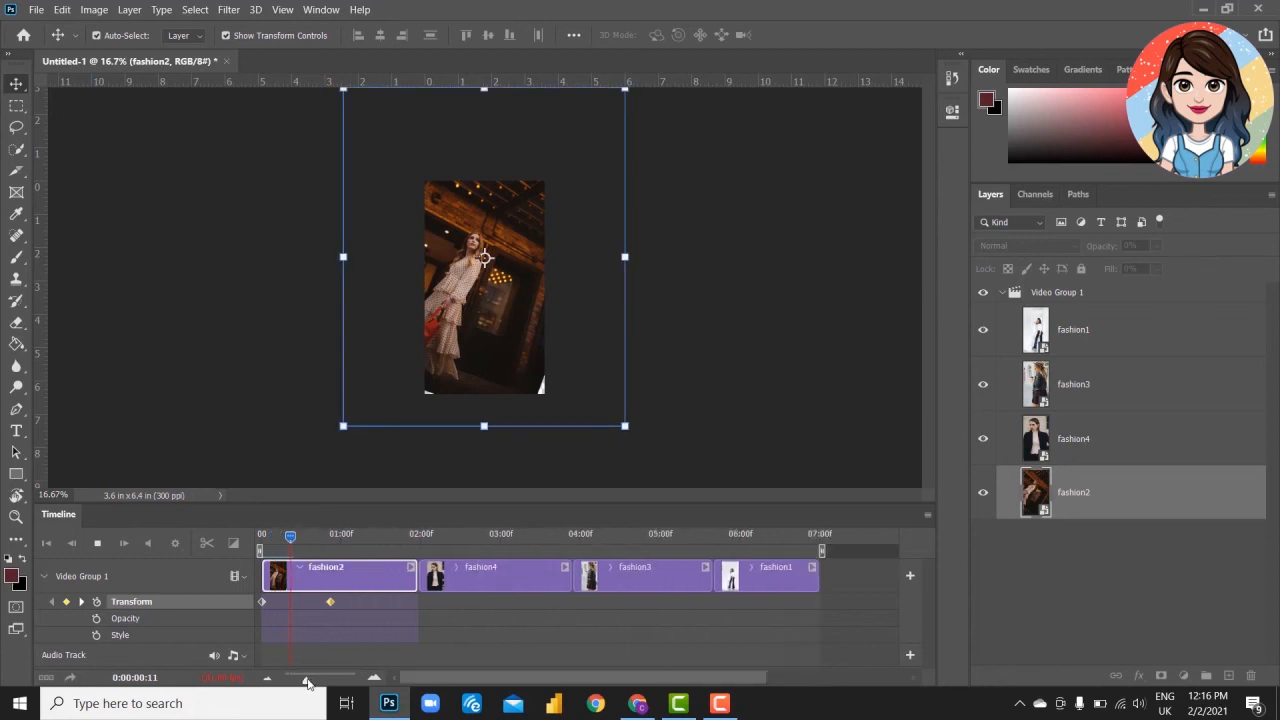
{"action": "left_click_drag", "start_coordinate": [344, 602], "coordinate": [321, 607]}
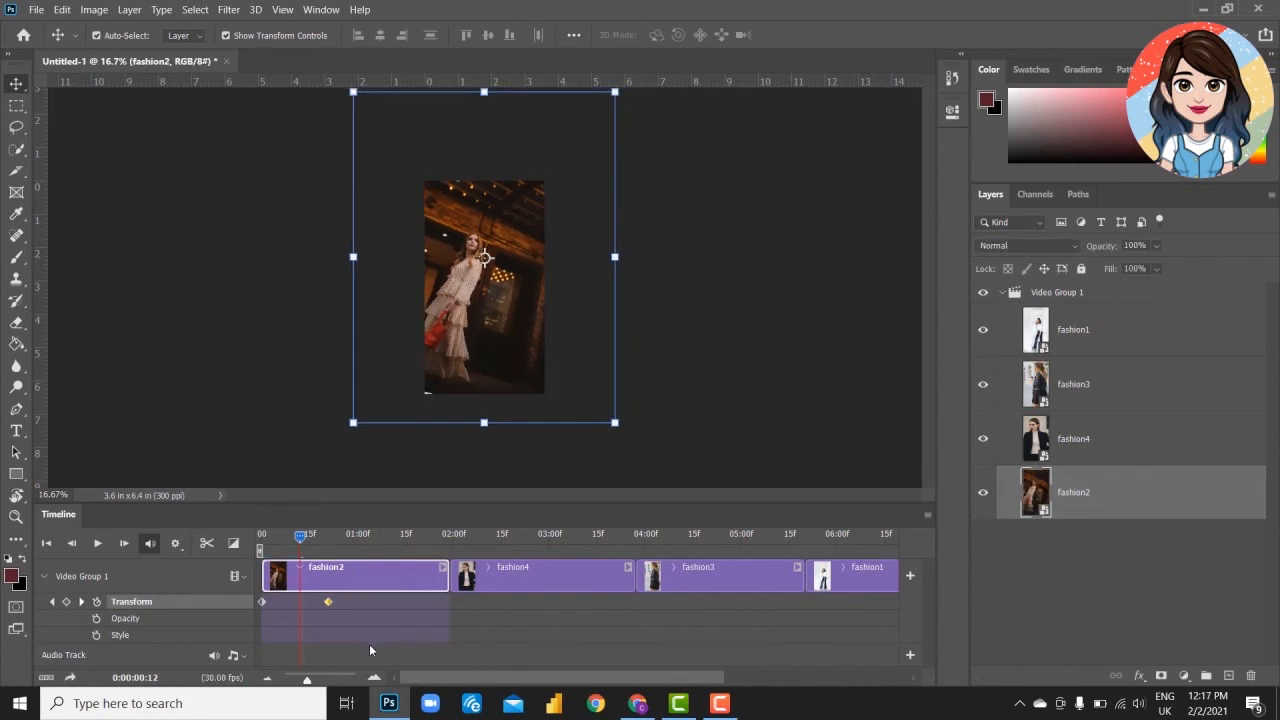
{"action": "key", "text": "Left"}
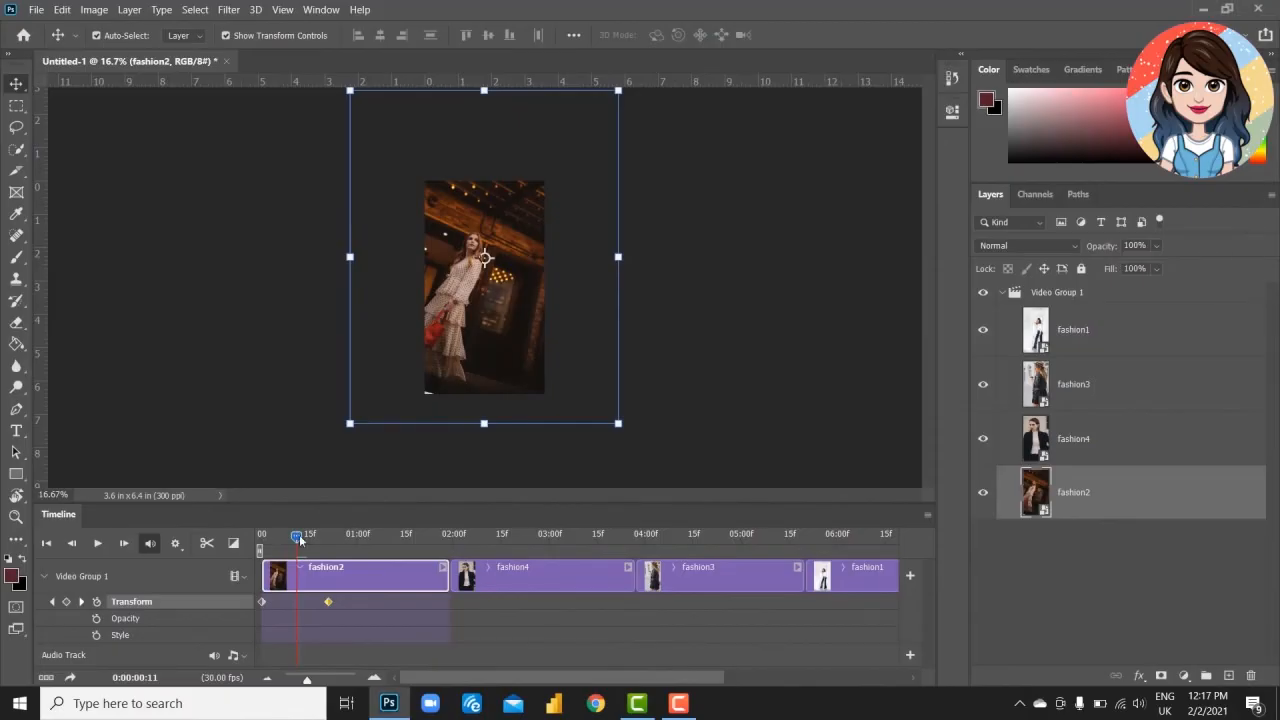
{"action": "key", "text": "Left"}
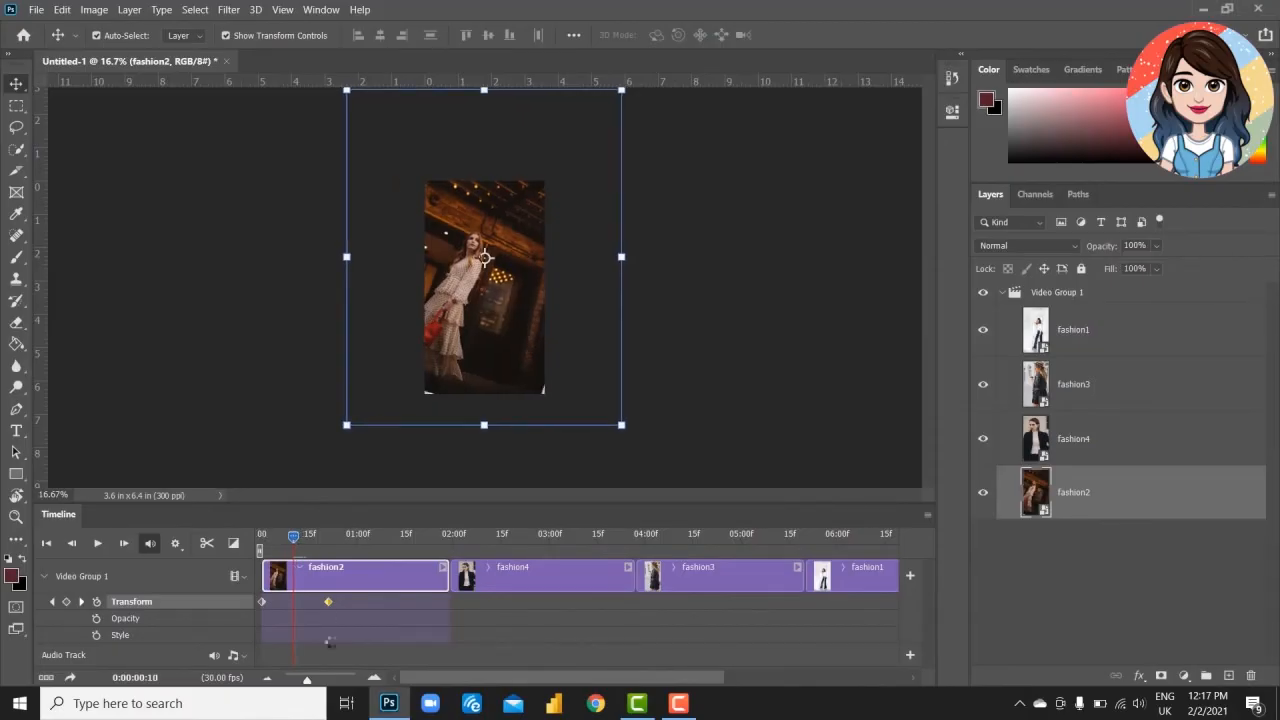
{"action": "left_click_drag", "start_coordinate": [293, 538], "coordinate": [223, 540]}
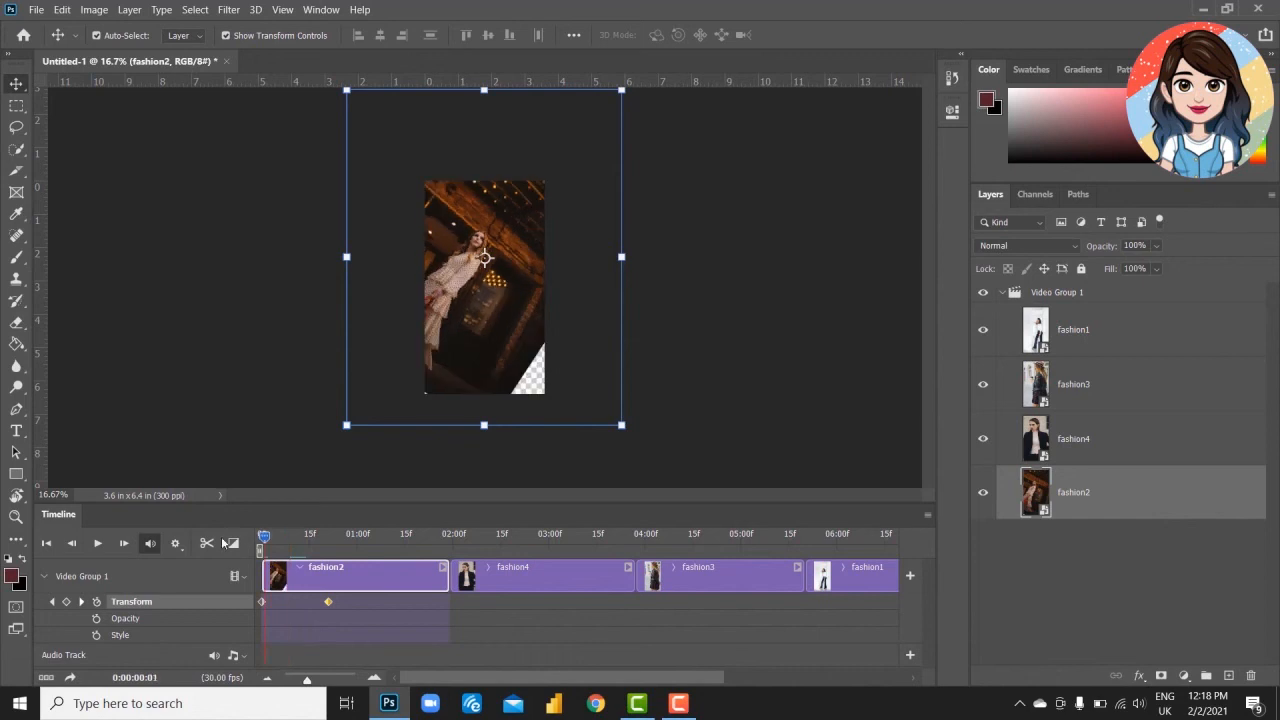
- Clear the fashion2 clip's Transform keyframes and record a single one with the upright photo shortly before the one-second mark
{"action": "left_click_drag", "start_coordinate": [329, 603], "coordinate": [309, 603]}
{"action": "left_click", "coordinate": [262, 602]}
{"action": "left_click", "coordinate": [44, 577]}
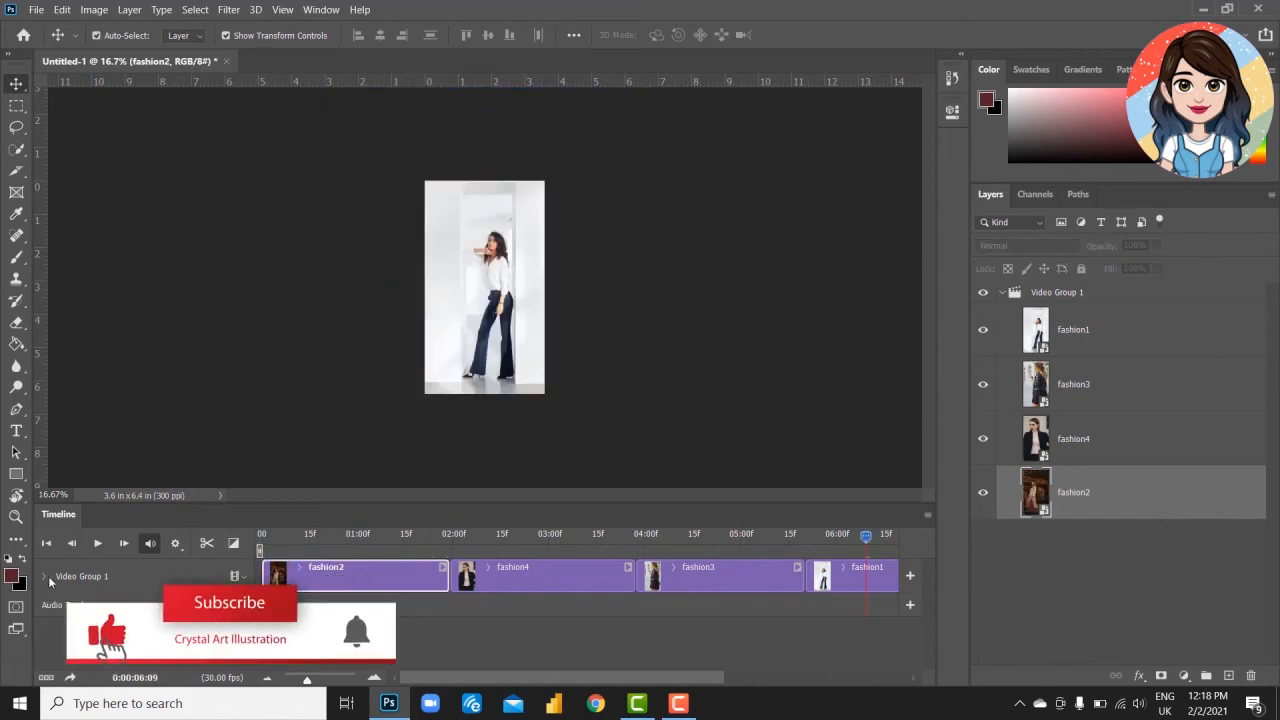
{"action": "left_click", "coordinate": [44, 577]}
{"action": "mouse_move", "coordinate": [264, 538]}
{"action": "left_mouse_down"}
{"action": "mouse_move", "coordinate": [336, 543]}
{"action": "mouse_move", "coordinate": [261, 540]}
{"action": "left_mouse_up"}
{"action": "left_click", "coordinate": [97, 602]}
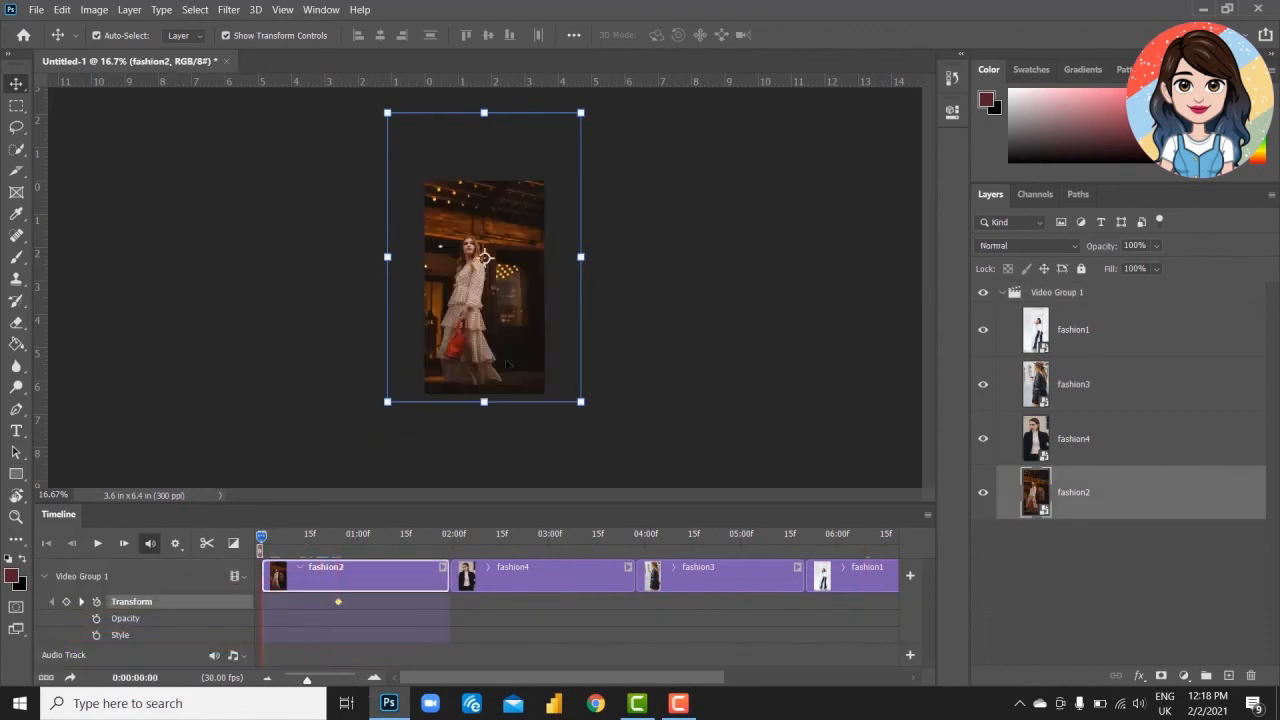
- Rotate the fashion2 photo to about -128.6 degrees at the start of its clip
{"action": "left_click_drag", "start_coordinate": [592, 421], "coordinate": [548, 100]}
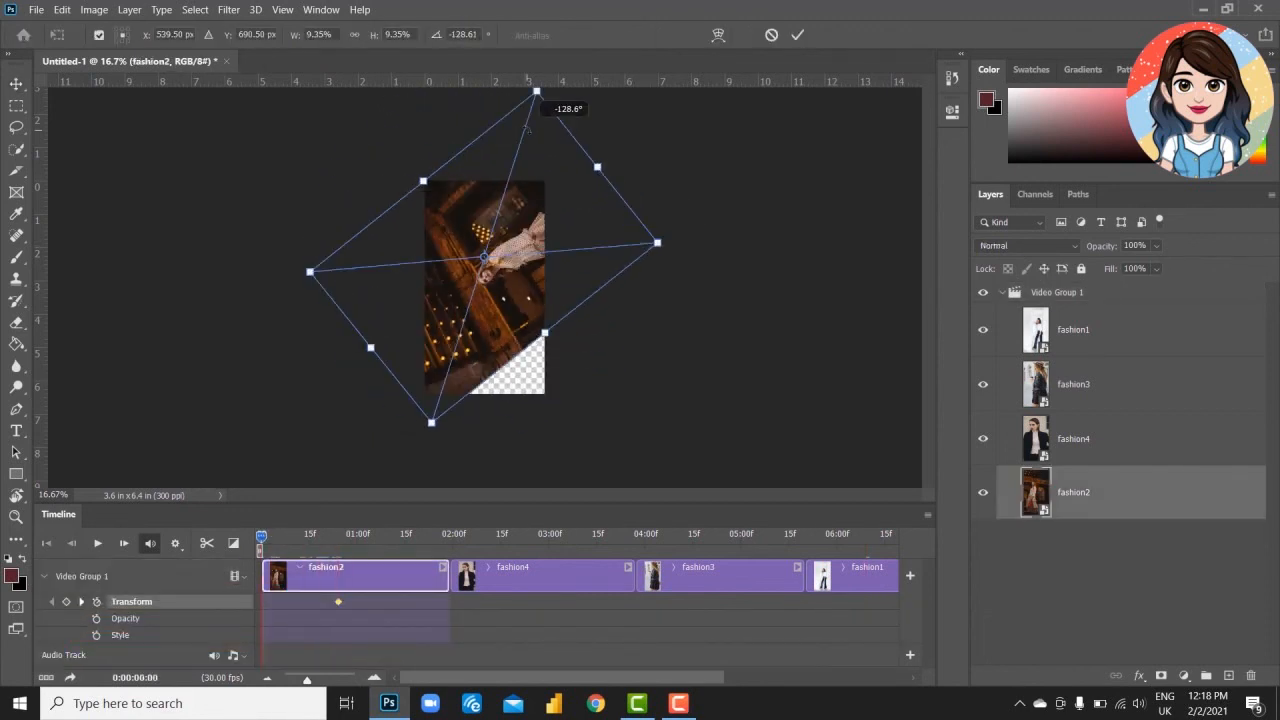
{"action": "left_click", "coordinate": [804, 35]}
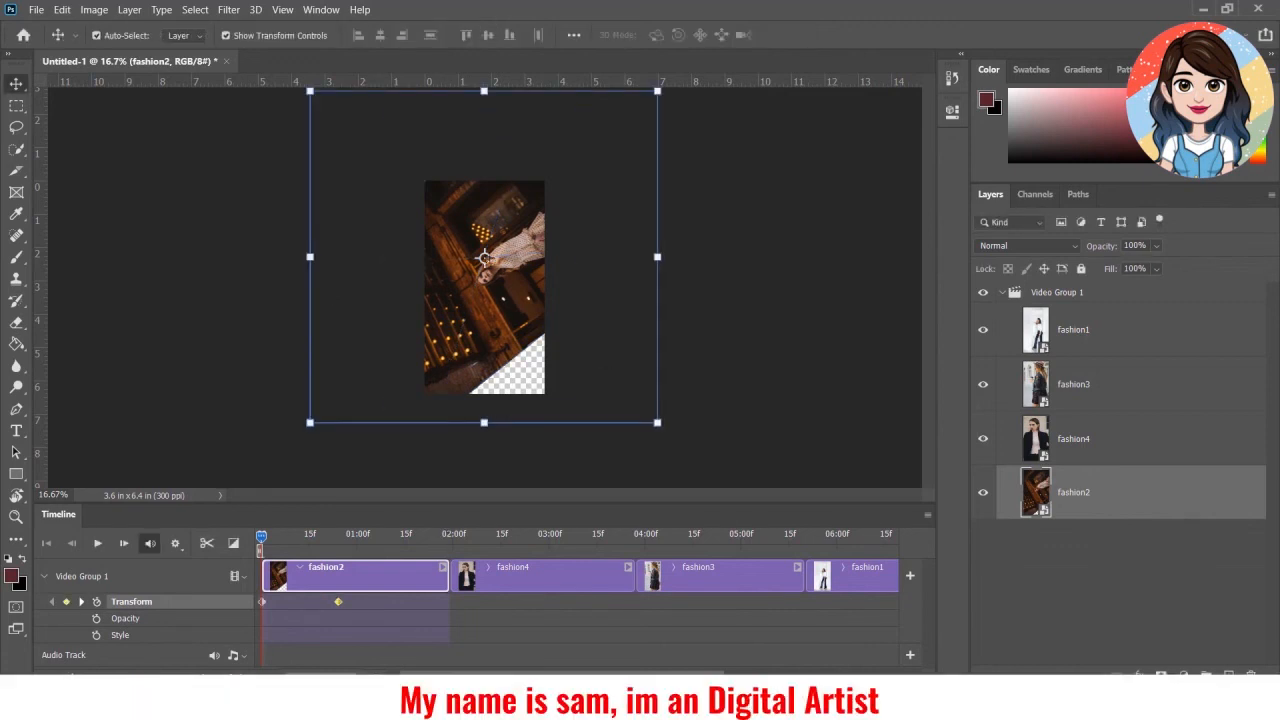
{"action": "key", "text": "ctrl+minus"}
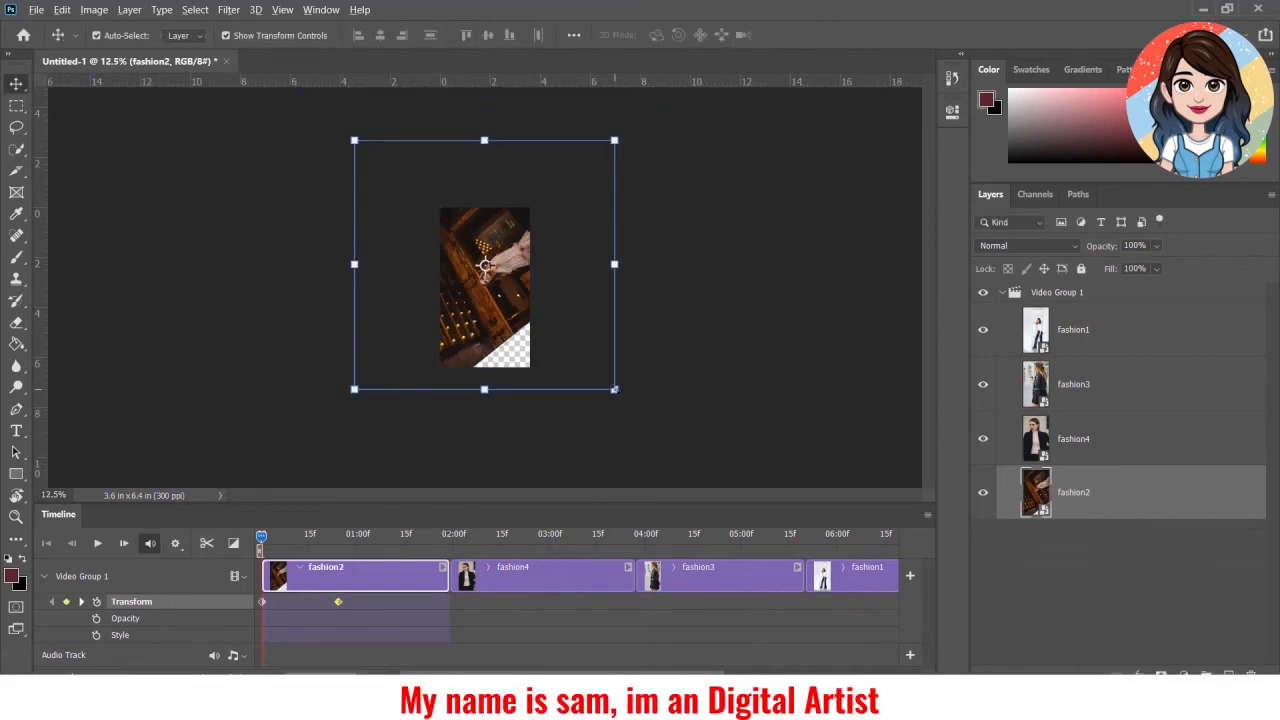
{"action": "key", "text": "ctrl+t"}
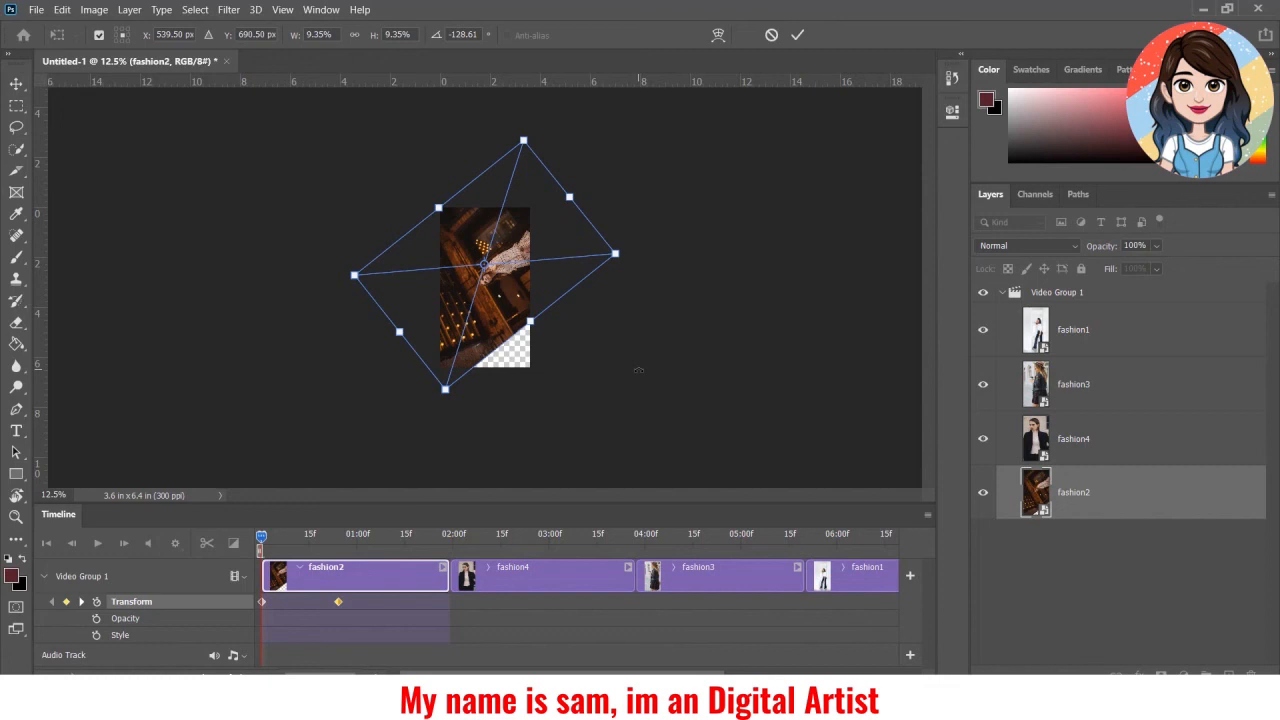
{"action": "left_click", "coordinate": [799, 36]}
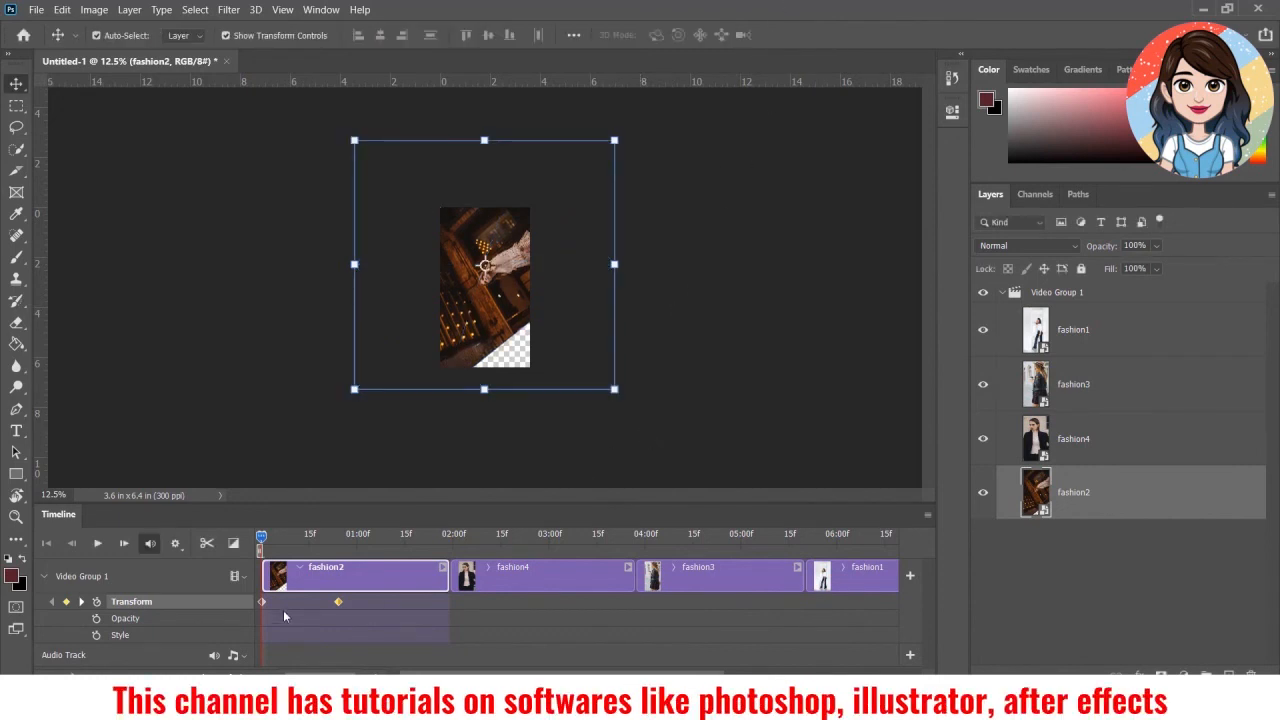
- Undo the rotation and re-record the upright fashion2 photo's Transform keyframe shortly before the one-second mark
{"action": "key", "text": "ctrl+z"}
{"action": "left_click", "coordinate": [339, 545]}
{"action": "left_click", "coordinate": [339, 602]}
{"action": "left_click", "coordinate": [97, 602]}
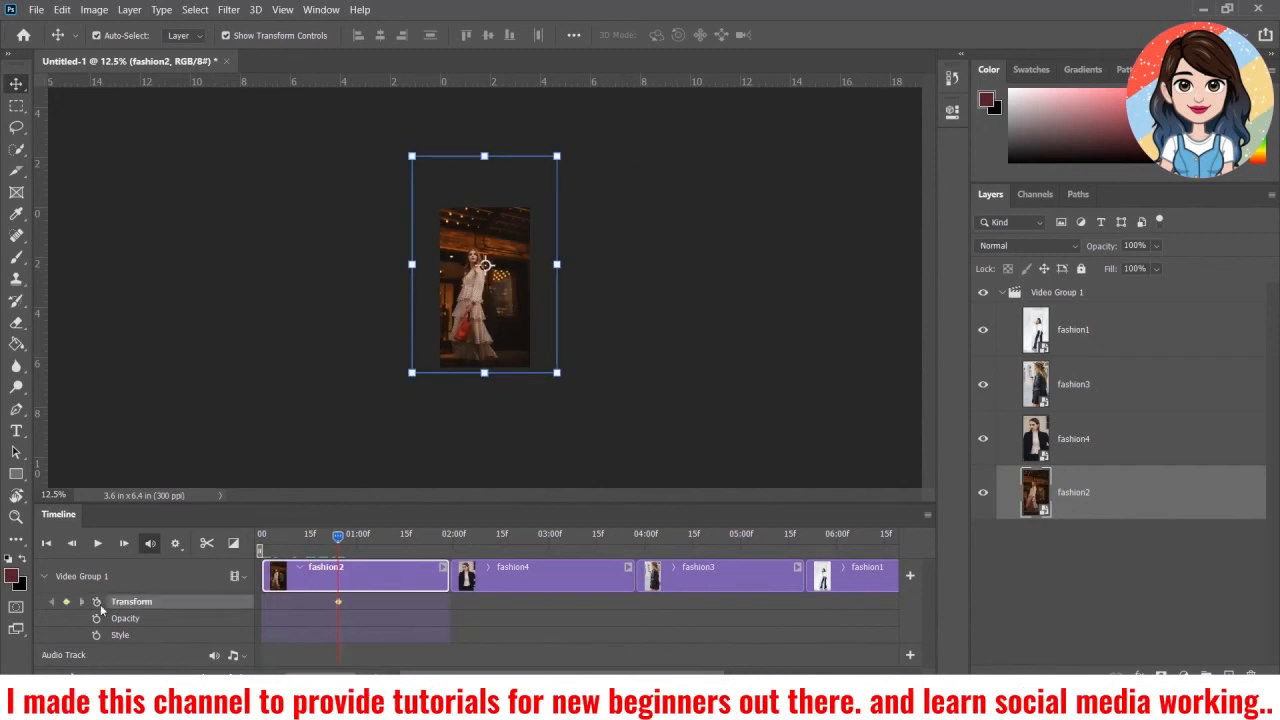
- At the clip start, rotate fashion2 to about -113.14 degrees, enlarge it to about 13.71% and shift it right, previewing the animation
{"action": "left_click", "coordinate": [261, 535]}
{"action": "left_click_drag", "start_coordinate": [399, 401], "coordinate": [667, 314]}
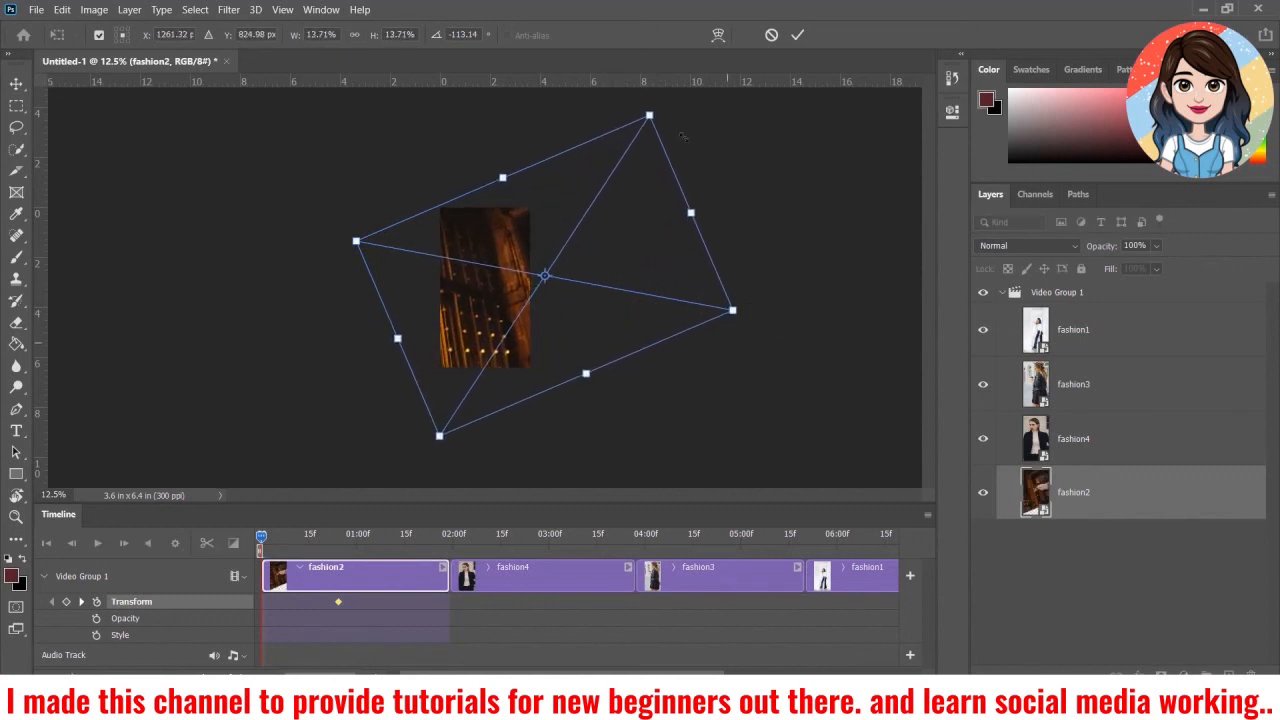
{"action": "left_click", "coordinate": [797, 34]}
{"action": "mouse_move", "coordinate": [206, 703]}
{"action": "key", "text": "space"}
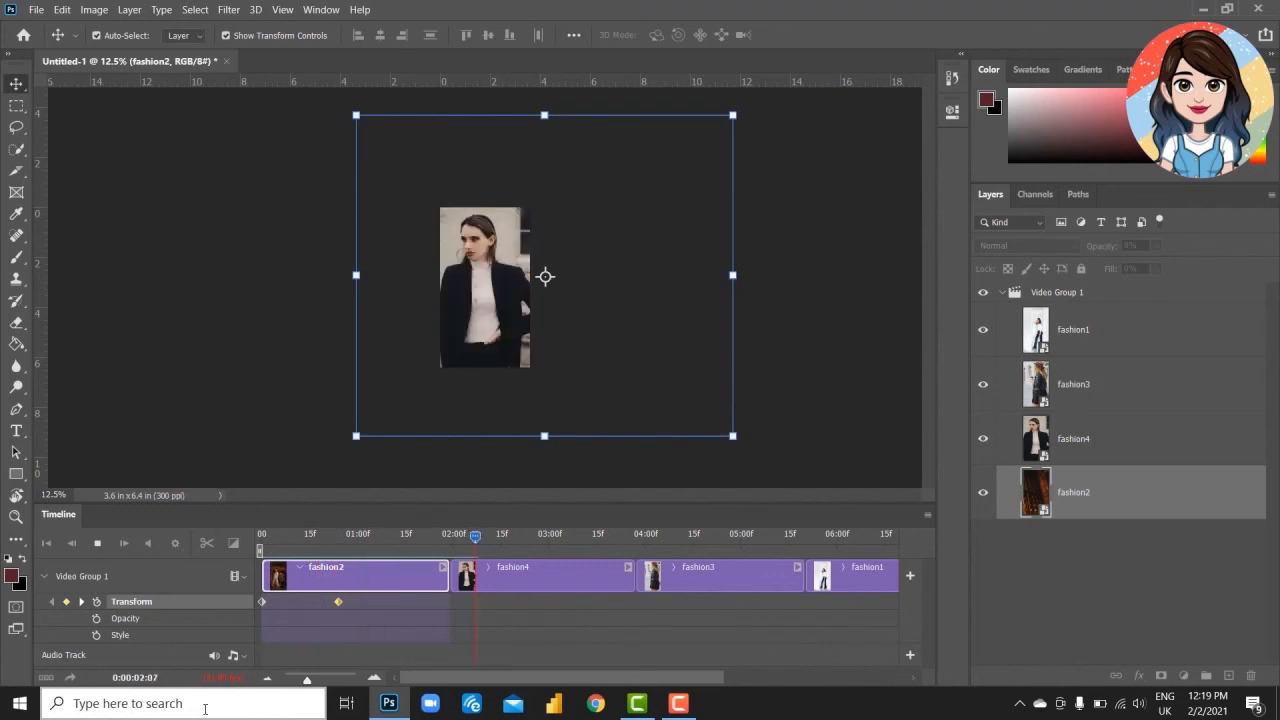
{"action": "key", "text": "space"}
- Apply a Cross Fade transition between the fashion2 and fashion4 clips
{"action": "left_click", "coordinate": [336, 540]}
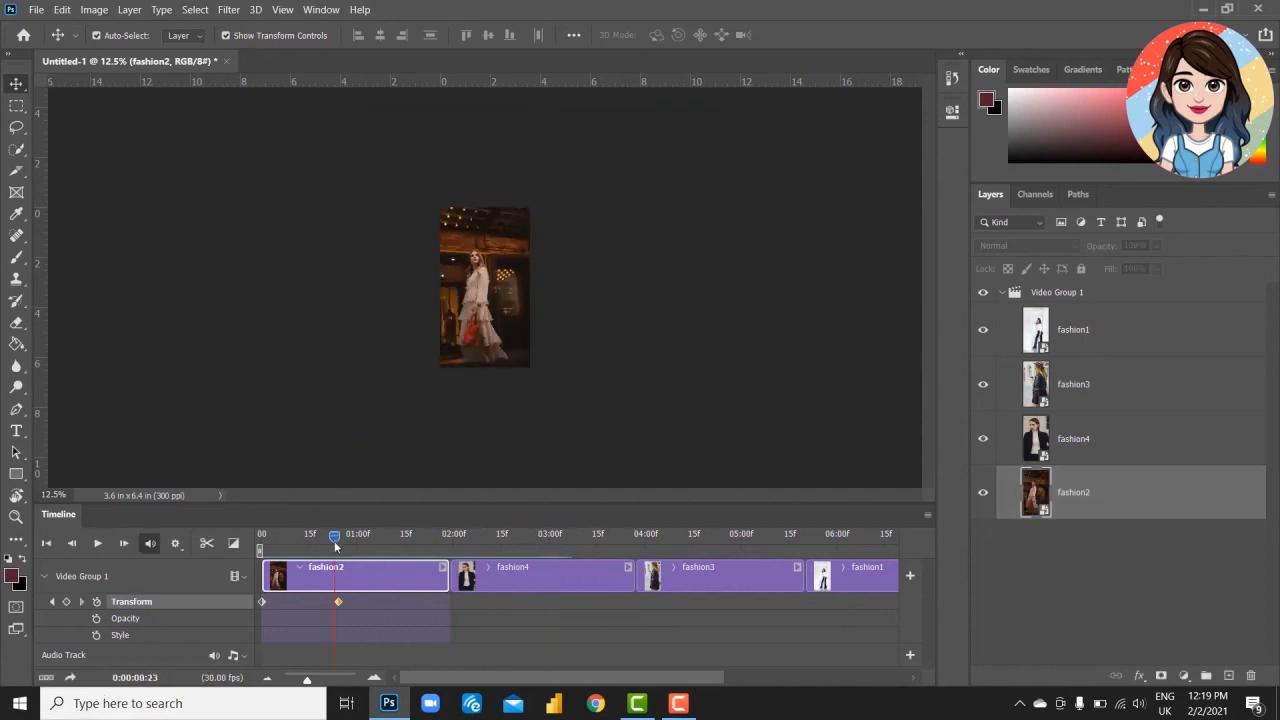
{"action": "left_click_drag", "start_coordinate": [337, 537], "coordinate": [437, 560]}
{"action": "left_click", "coordinate": [234, 544]}
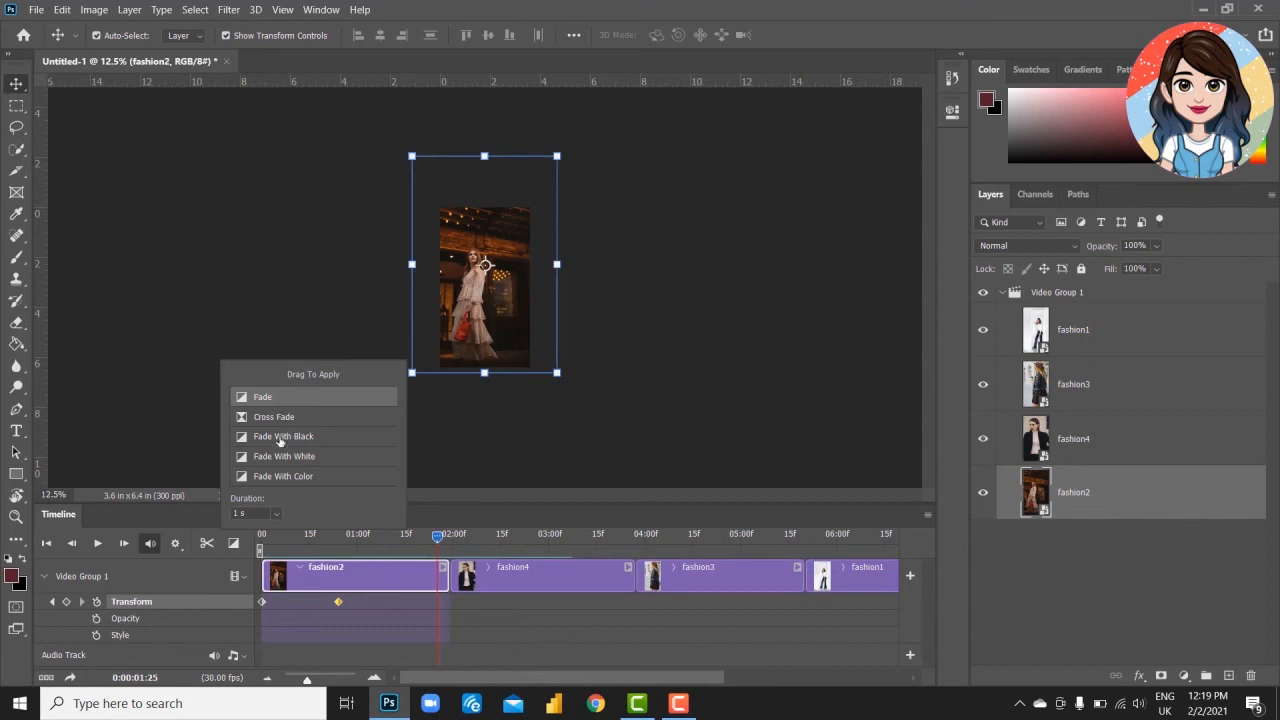
{"action": "left_click_drag", "start_coordinate": [274, 418], "coordinate": [445, 582]}
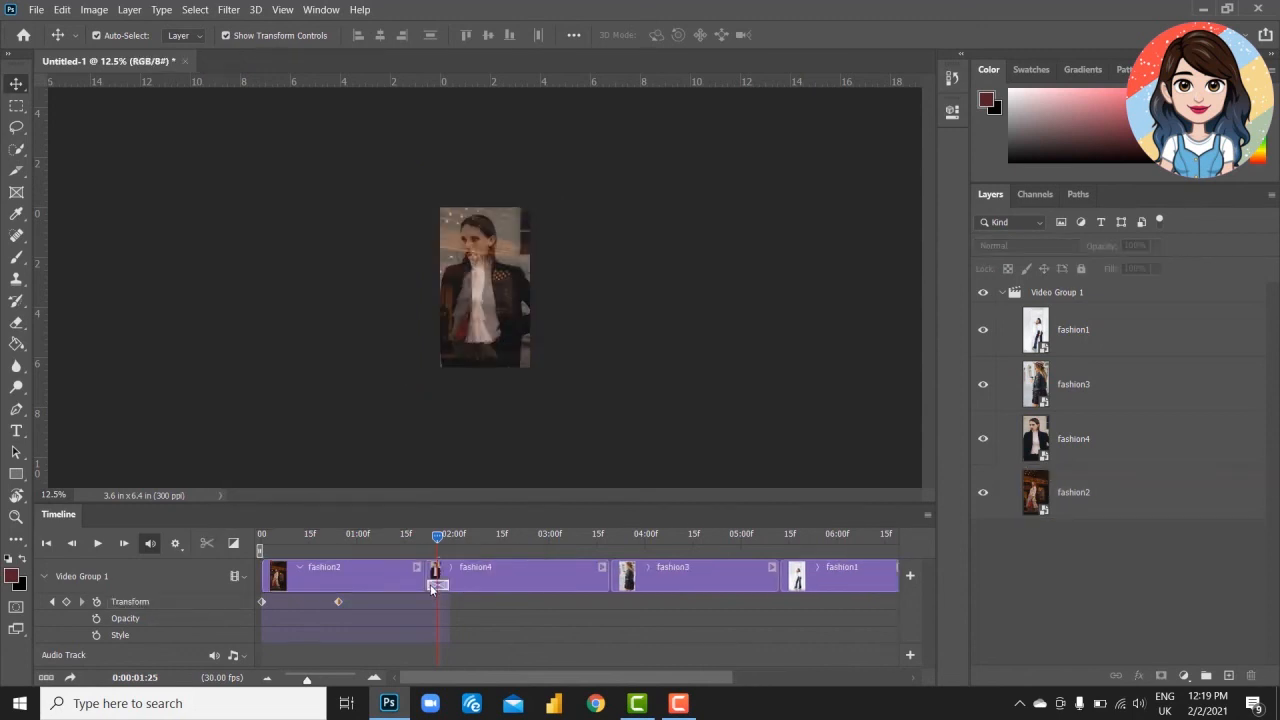
- Set the duration of the Cross Fade between fashion2 and fashion4 to 0.15 s
{"action": "right_click", "coordinate": [432, 588]}
{"action": "left_click", "coordinate": [496, 556]}
{"action": "left_click", "coordinate": [480, 582]}
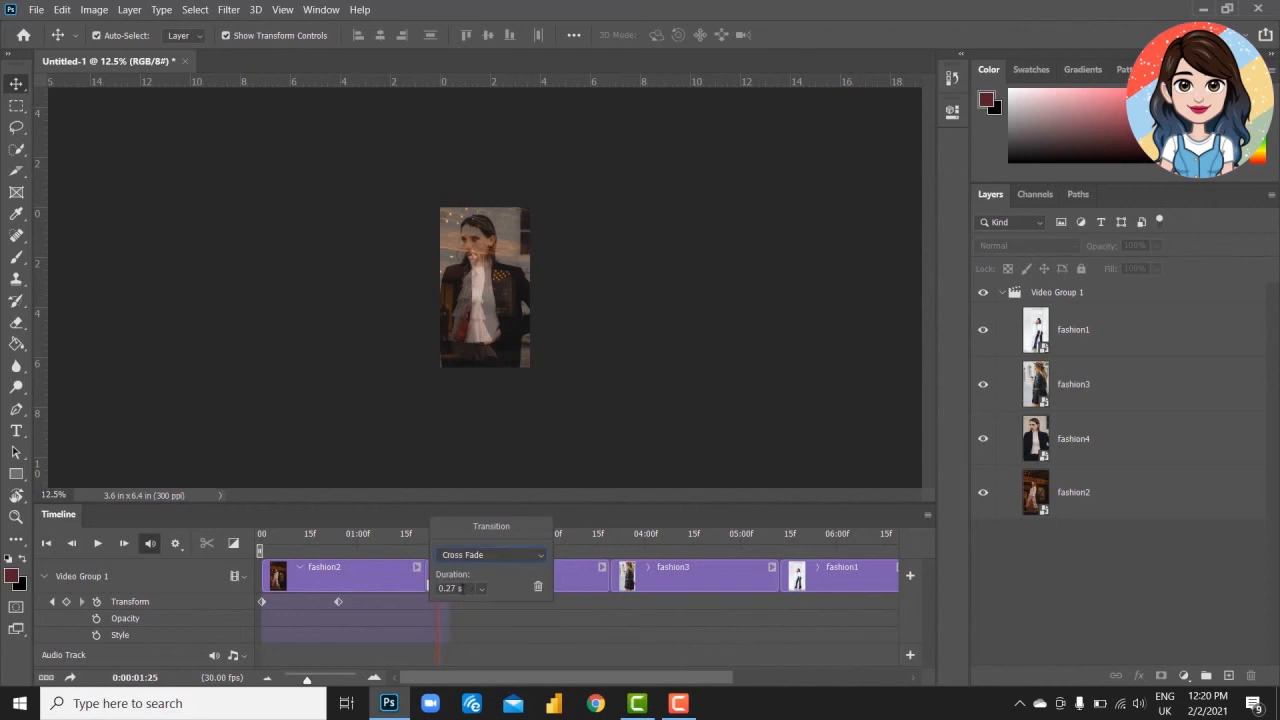
{"action": "type", "text": "0.15"}
{"action": "key", "text": "Return"}
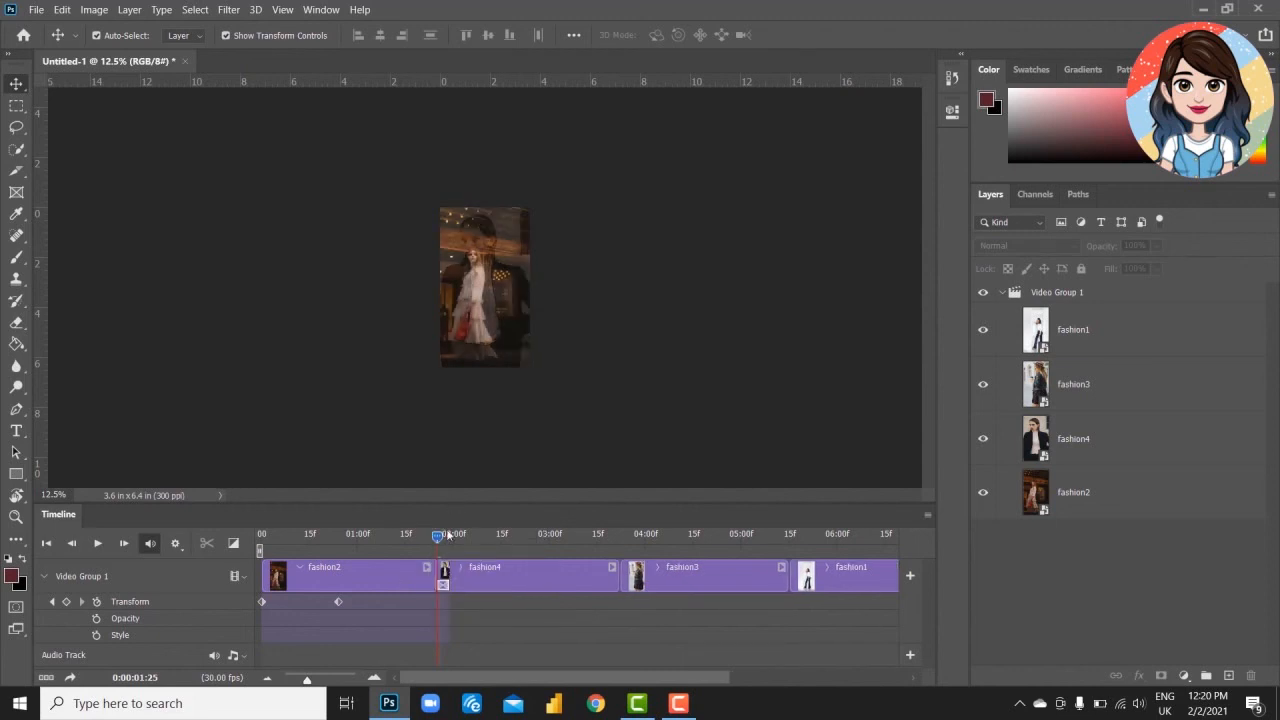
- Apply a Cross Fade transition between the fashion4 and fashion3 clips
{"action": "left_click_drag", "start_coordinate": [447, 535], "coordinate": [530, 537]}
{"action": "left_click", "coordinate": [616, 545]}
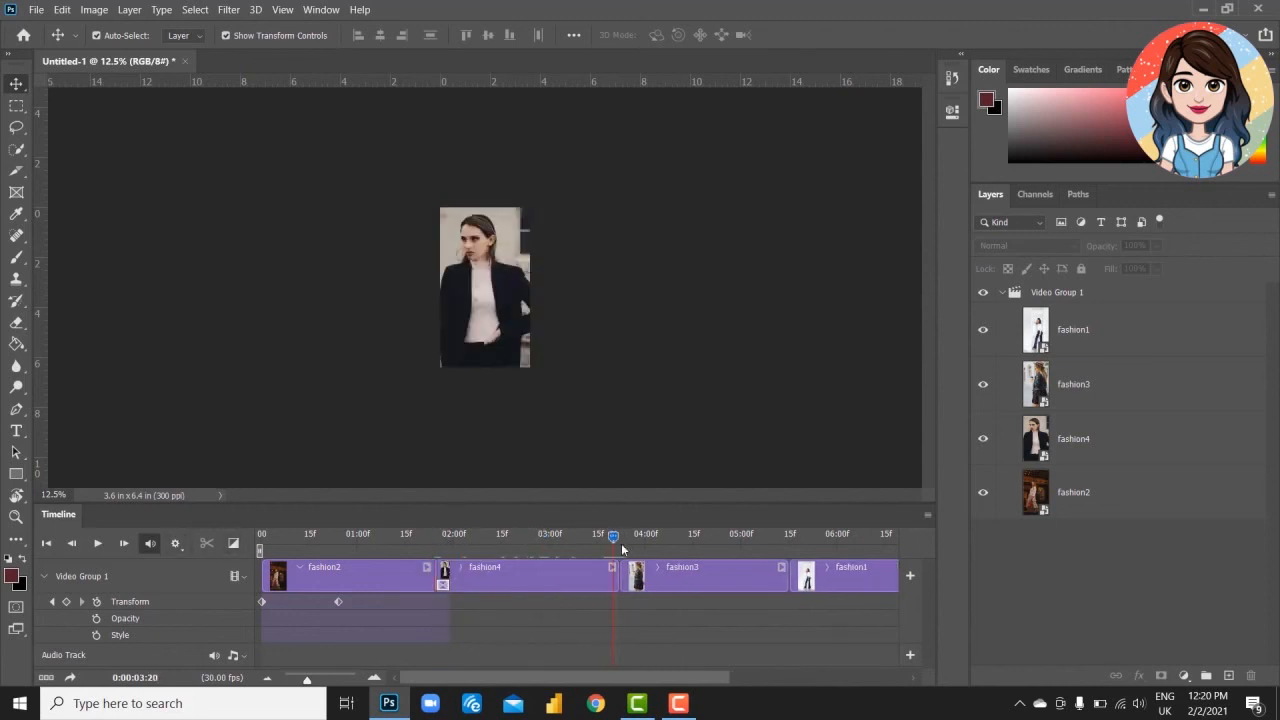
{"action": "left_click", "coordinate": [233, 543]}
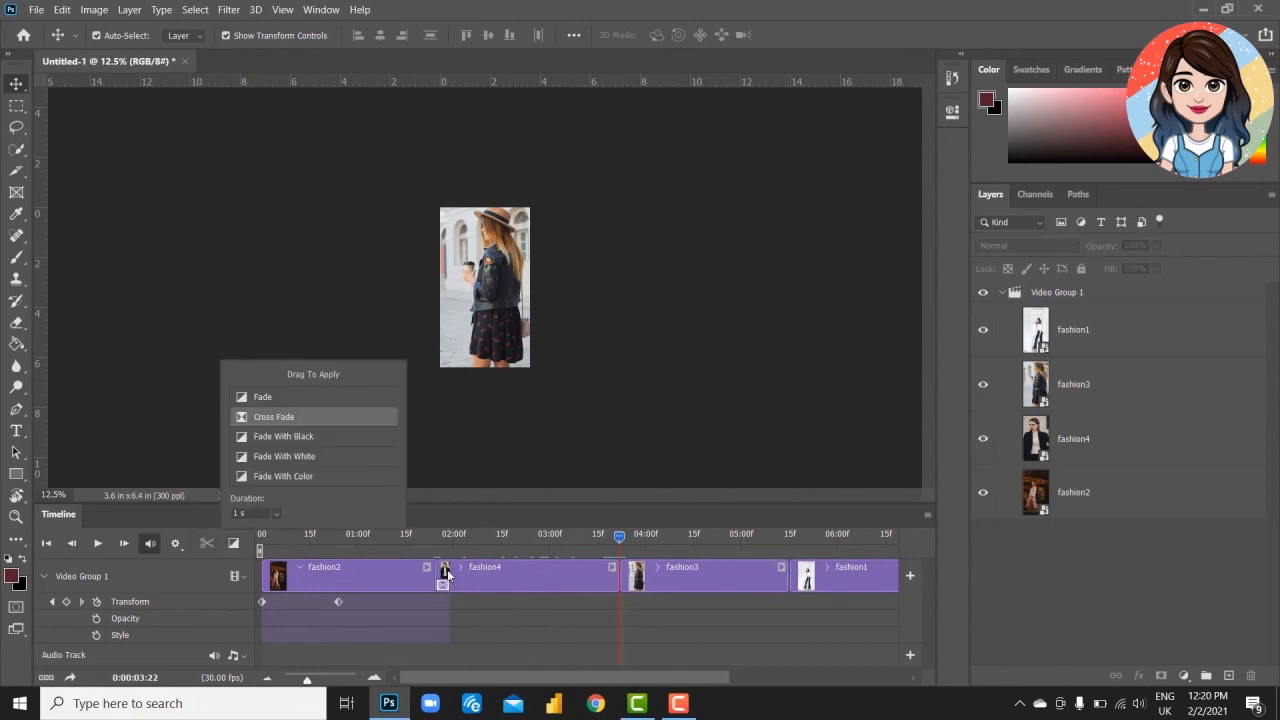
{"action": "left_click_drag", "start_coordinate": [587, 558], "coordinate": [605, 576]}
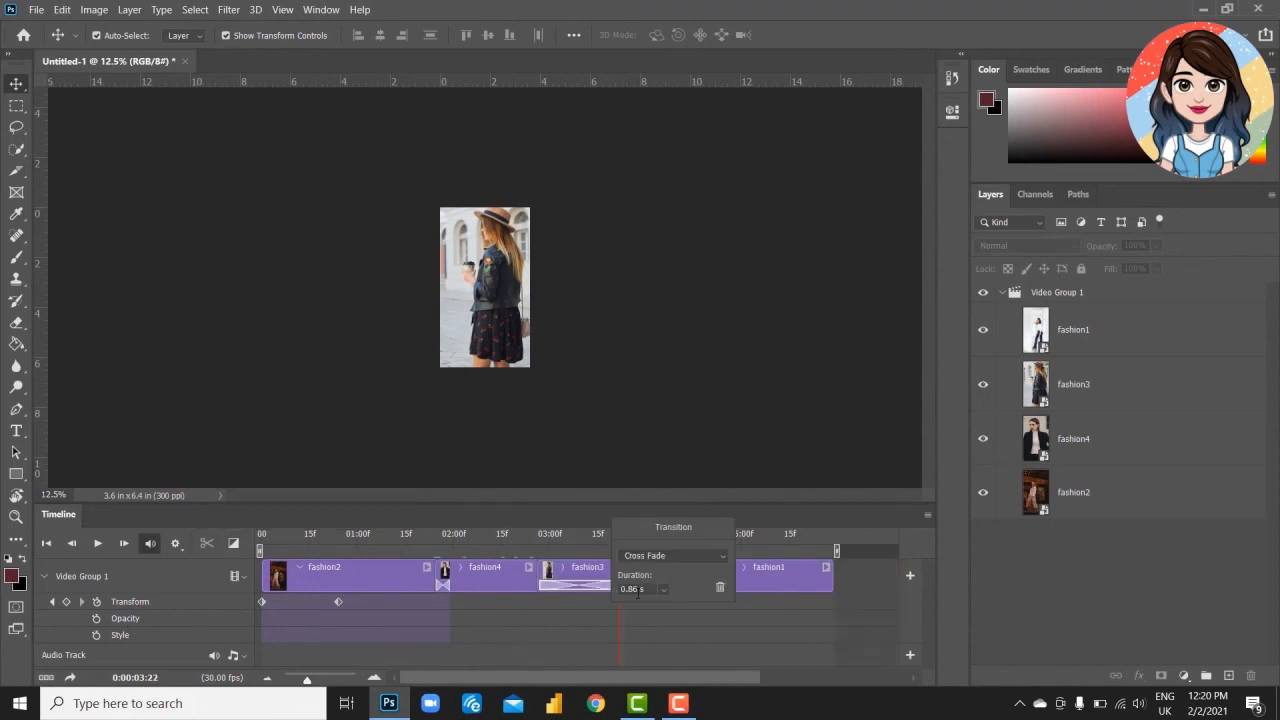
- Shorten the Cross Fade between fashion4 and fashion3 to 0.2 s
{"action": "left_click", "coordinate": [568, 580]}
{"action": "left_click", "coordinate": [606, 586]}
{"action": "left_click_drag", "start_coordinate": [616, 587], "coordinate": [552, 588]}
{"action": "right_click", "coordinate": [607, 588]}
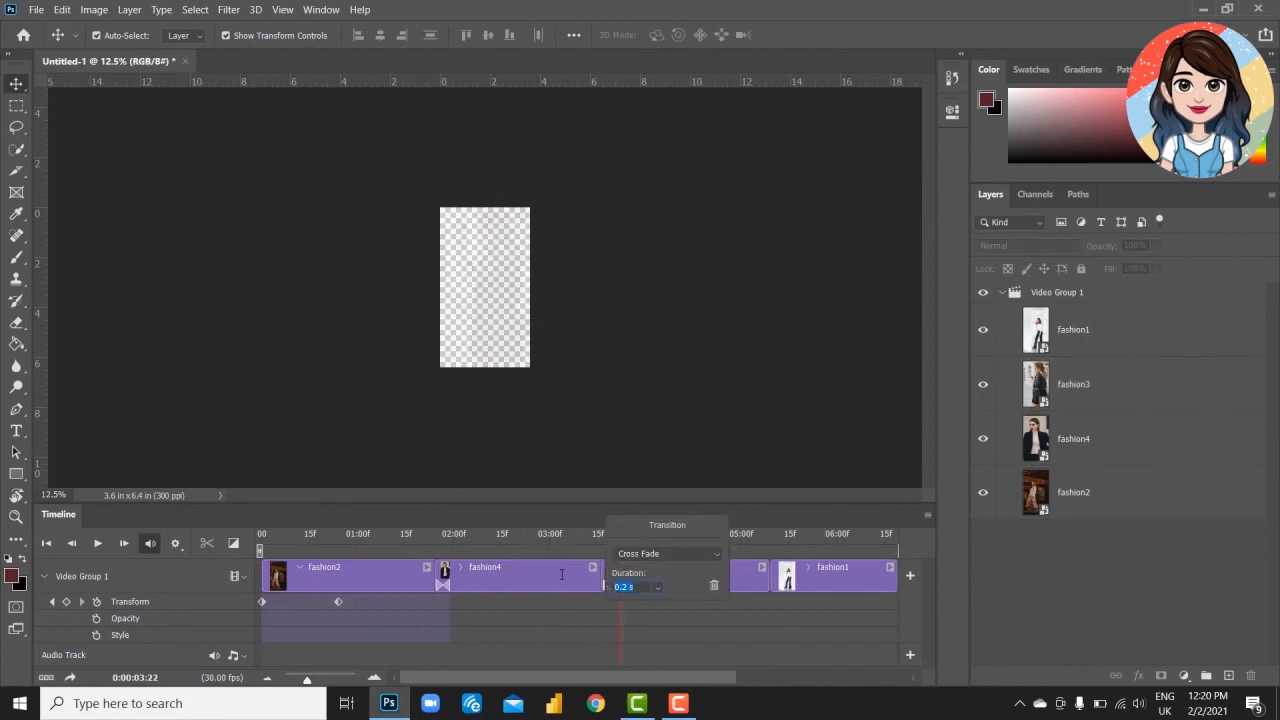
- Play back the sequence from the fashion4 clip through fashion3 to check the transition
{"action": "left_click", "coordinate": [620, 545]}
{"action": "left_click_drag", "start_coordinate": [620, 540], "coordinate": [648, 537]}
{"action": "left_click", "coordinate": [504, 537]}
{"action": "key", "text": "space"}
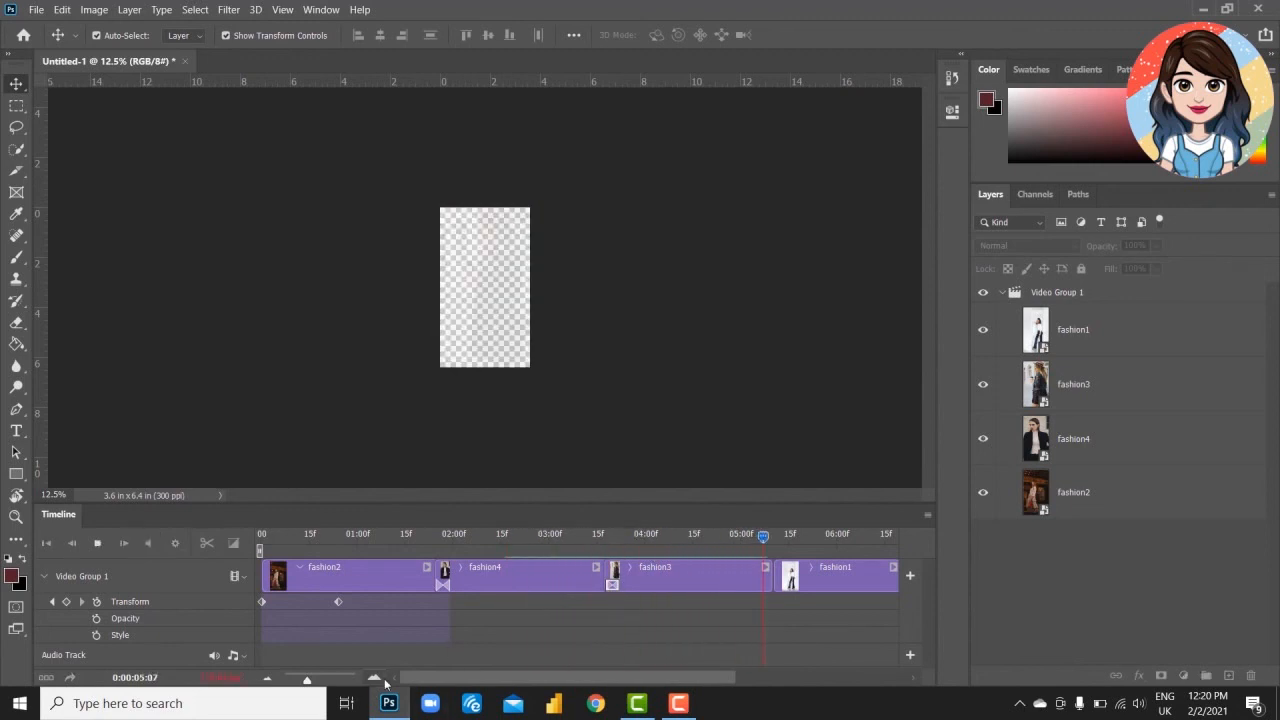
{"action": "key", "text": "space"}
- Delete the Cross Fade transition between the fashion4 and fashion3 clips
{"action": "left_click_drag", "start_coordinate": [762, 538], "coordinate": [725, 537]}
{"action": "left_click", "coordinate": [676, 584]}
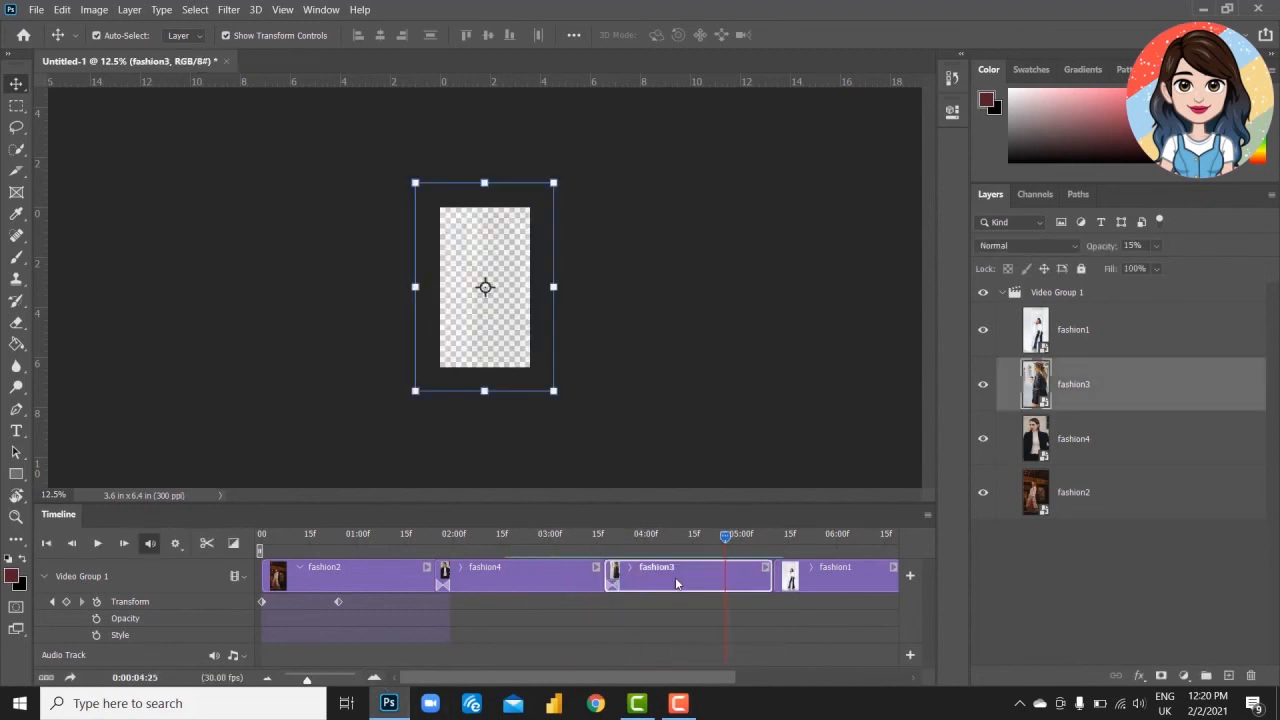
{"action": "left_click", "coordinate": [615, 590]}
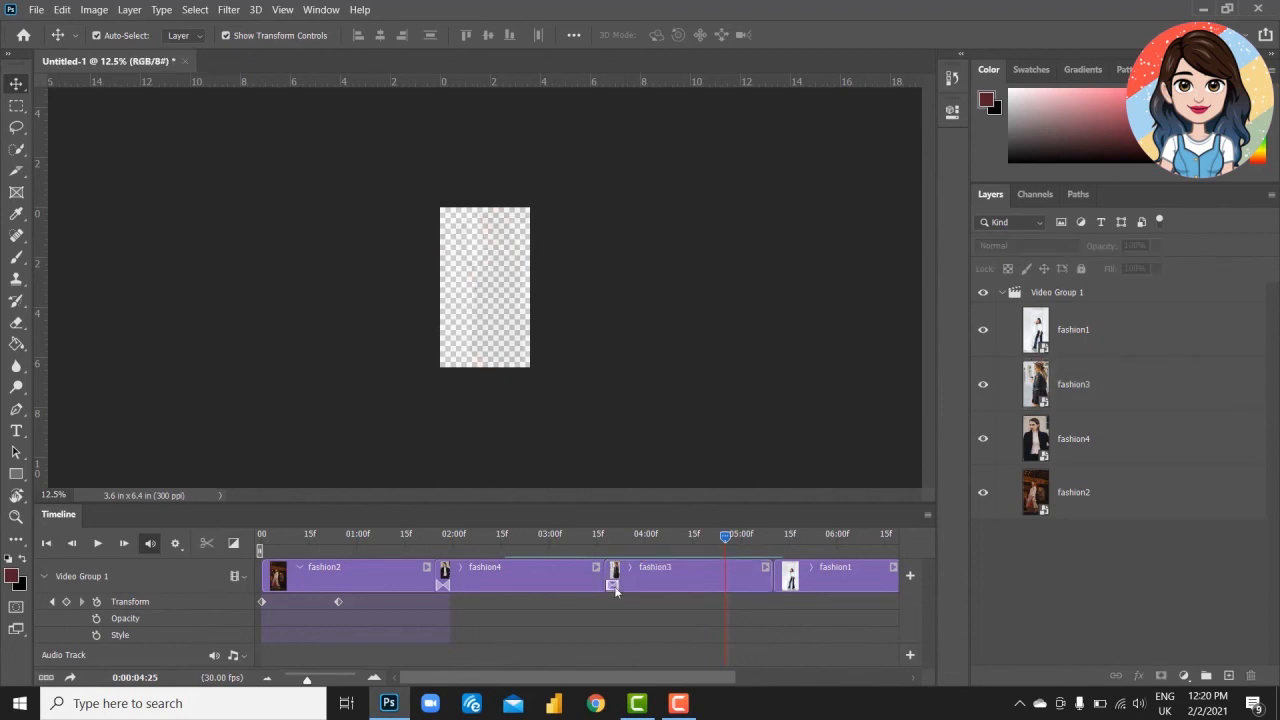
{"action": "key", "text": "Delete"}
- Scale the fashion3 photo down slightly within its clip and set its layer opacity to 100%
{"action": "left_click_drag", "start_coordinate": [727, 538], "coordinate": [696, 558]}
{"action": "left_click", "coordinate": [746, 580]}
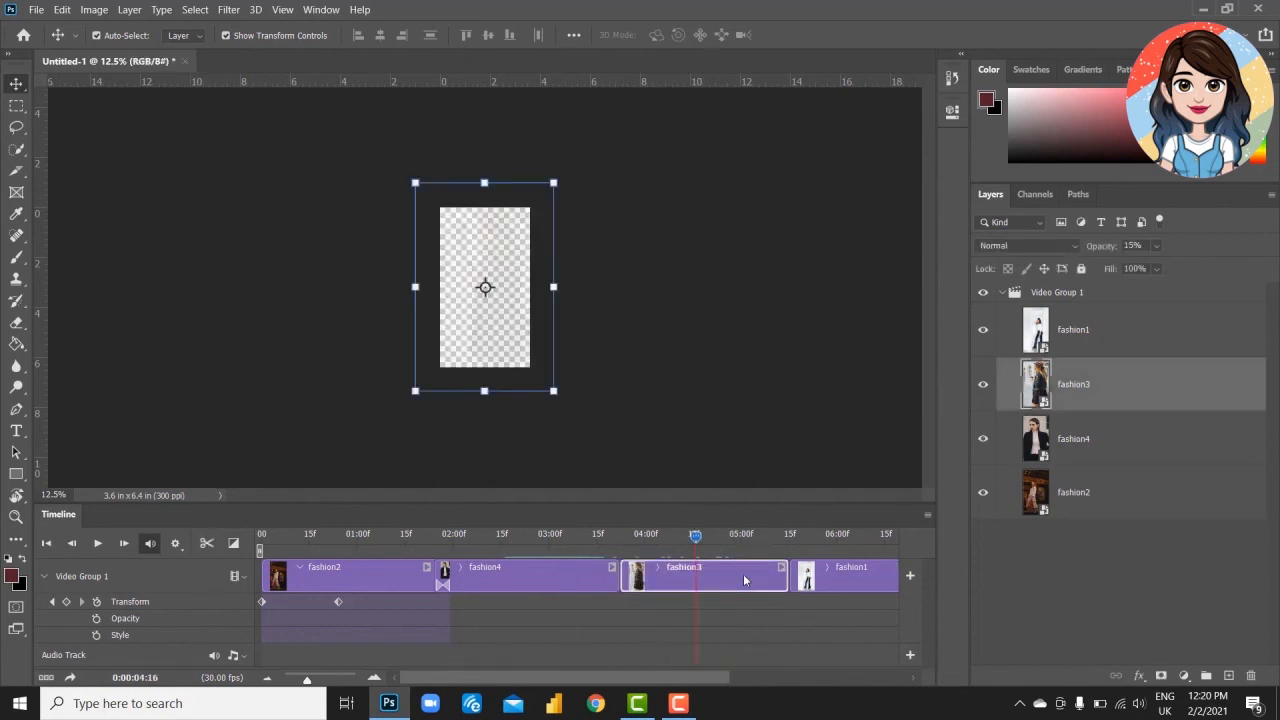
{"action": "mouse_move", "coordinate": [556, 396]}
{"action": "left_mouse_down"}
{"action": "mouse_move", "coordinate": [600, 463]}
{"action": "mouse_move", "coordinate": [550, 385]}
{"action": "left_mouse_up"}
{"action": "key", "text": "Return"}
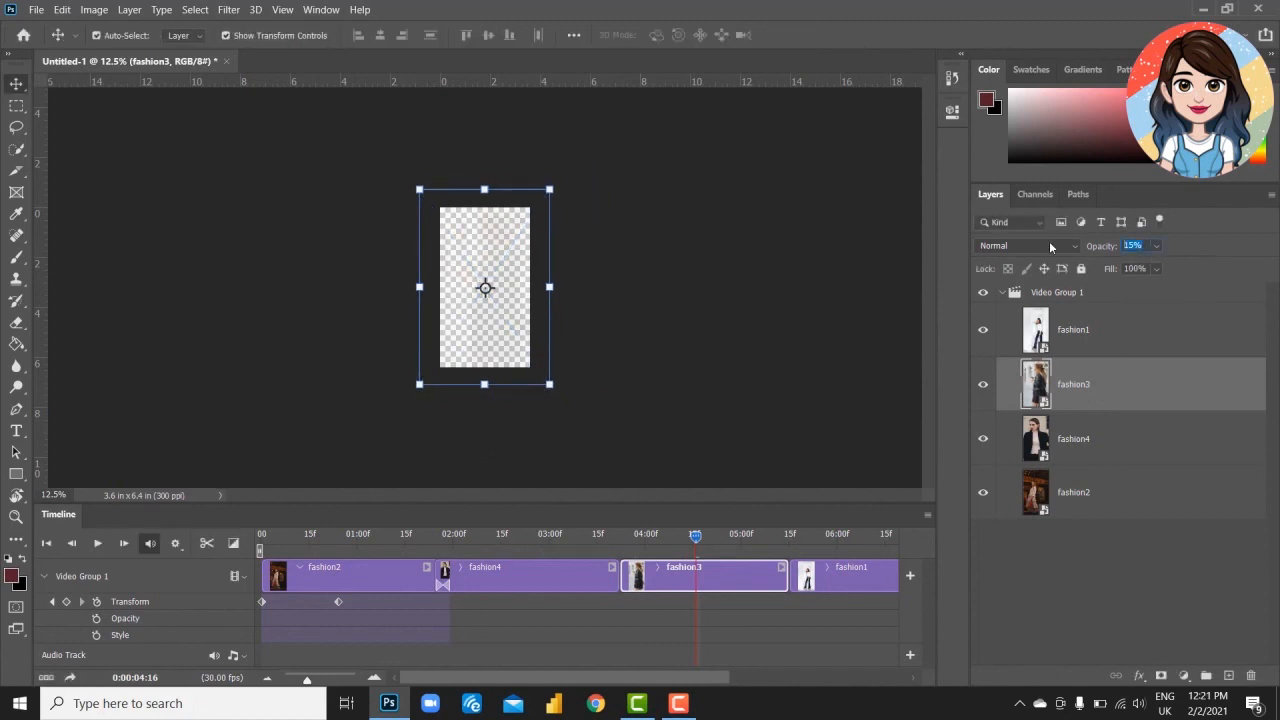
{"action": "type", "text": "100"}
{"action": "key", "text": "Return"}
- Add a new Cross Fade transition at the junction of the fashion4 and fashion3 clips
{"action": "left_click_drag", "start_coordinate": [690, 528], "coordinate": [597, 533]}
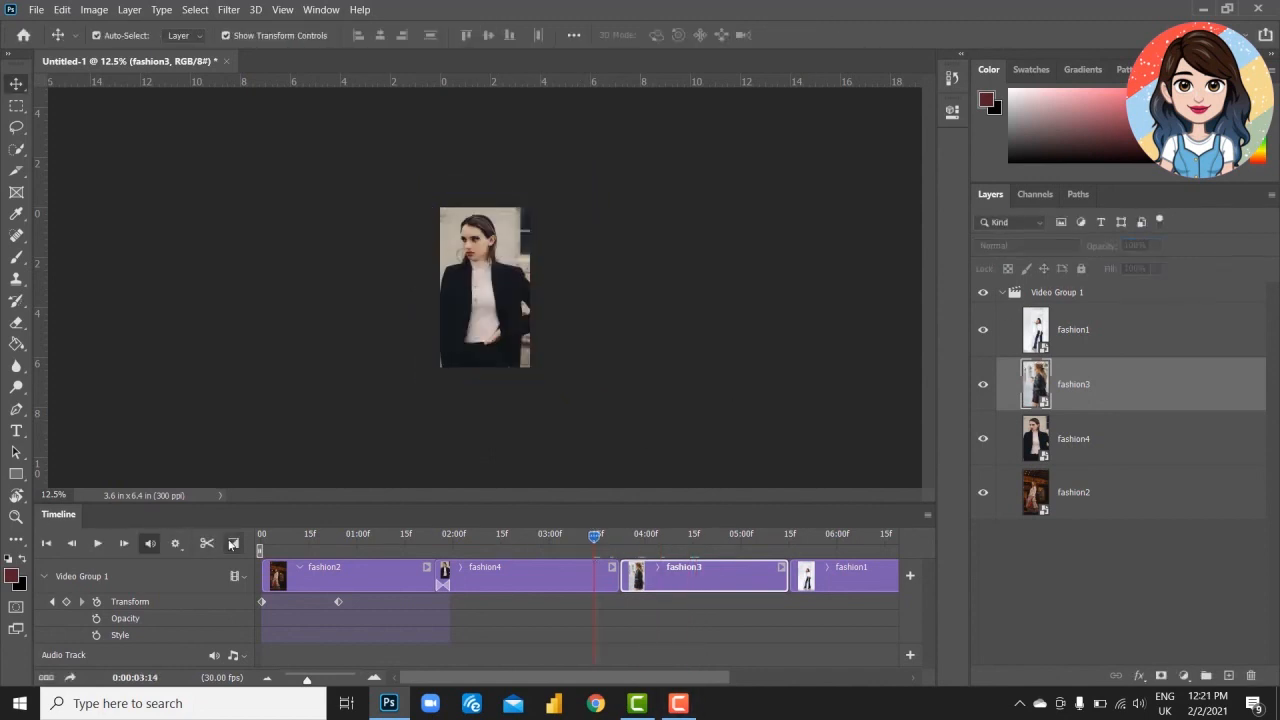
{"action": "left_click", "coordinate": [233, 542]}
{"action": "left_click_drag", "start_coordinate": [286, 417], "coordinate": [611, 592]}
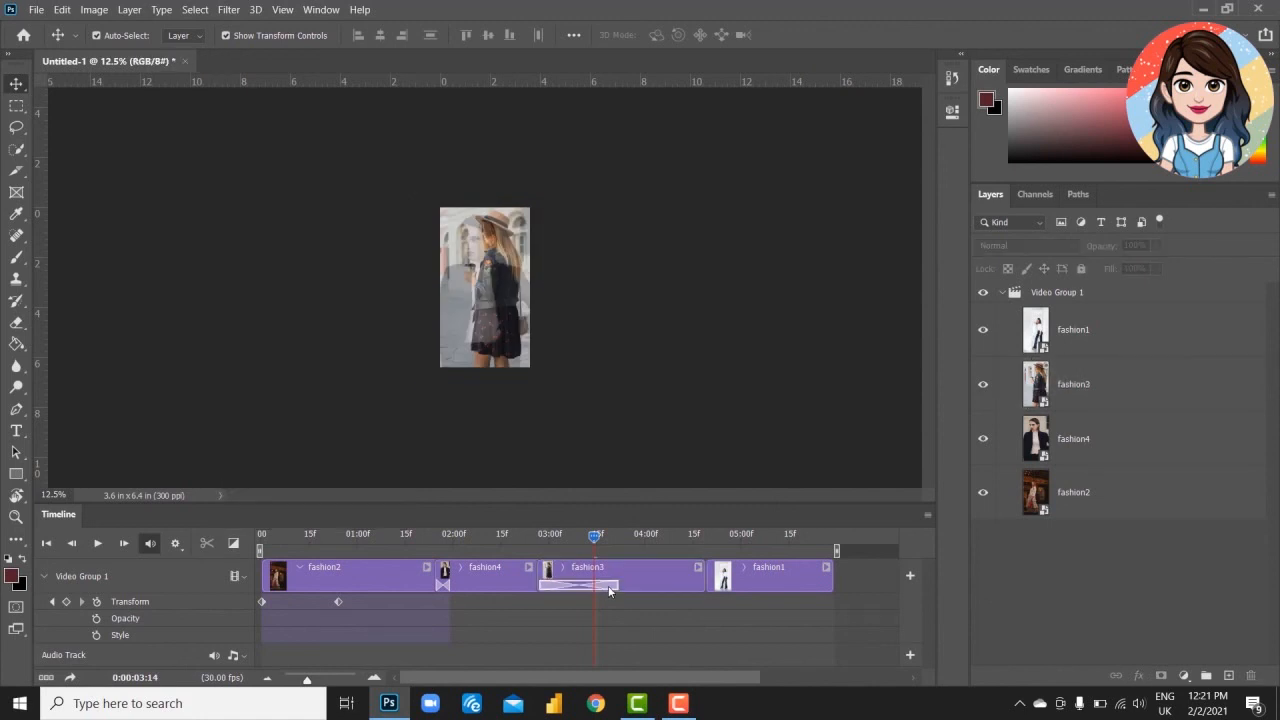
- Set the duration of the Cross Fade between fashion4 and fashion3 to 0.15 s and play it back
{"action": "right_click", "coordinate": [611, 592]}
{"action": "type", "text": "0.15"}
{"action": "key", "text": "Return"}
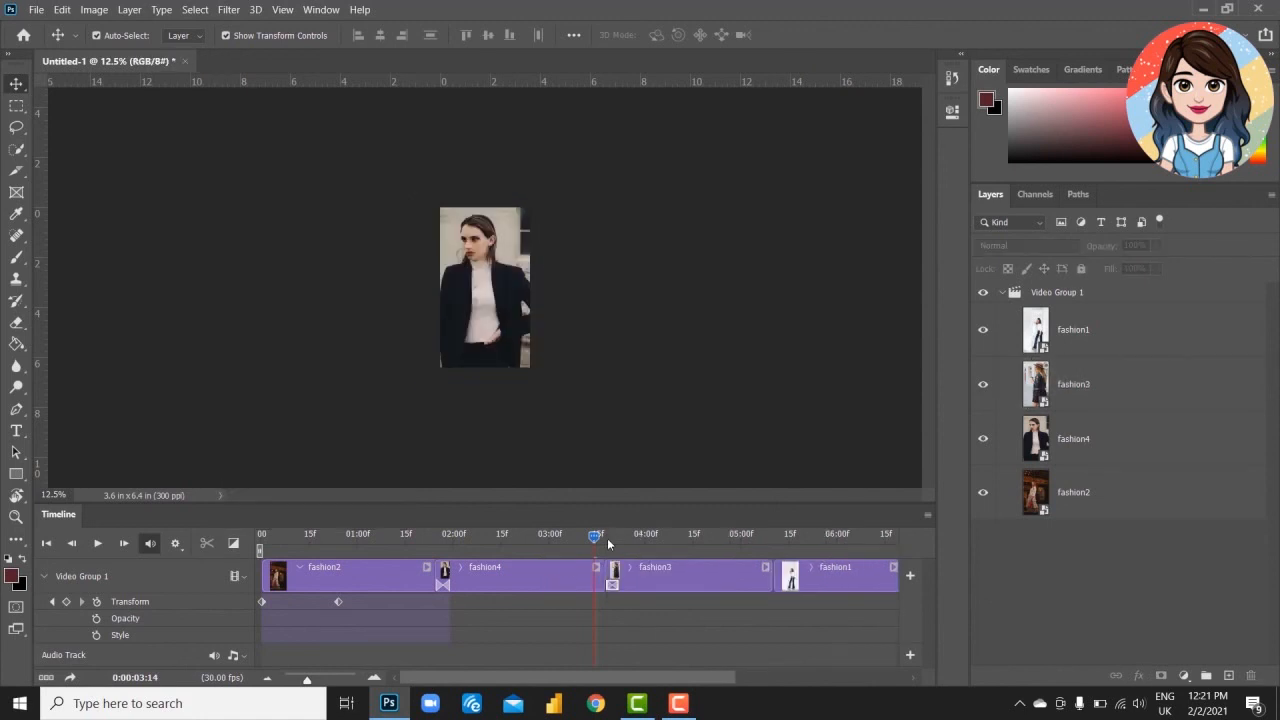
{"action": "key", "text": "space"}
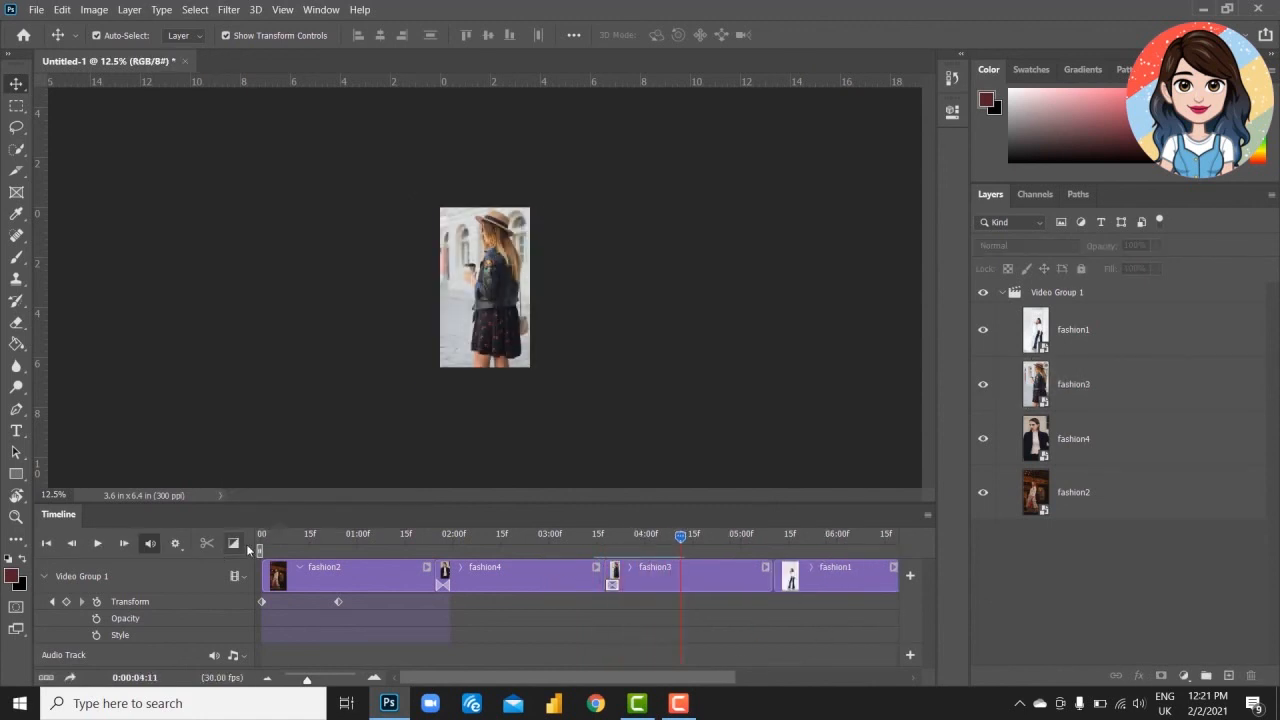
- Add a Cross Fade transition between the fashion3 and fashion1 clips with a duration of 0.15 s
{"action": "left_click", "coordinate": [233, 543]}
{"action": "left_click_drag", "start_coordinate": [262, 417], "coordinate": [757, 586]}
{"action": "right_click", "coordinate": [745, 586]}
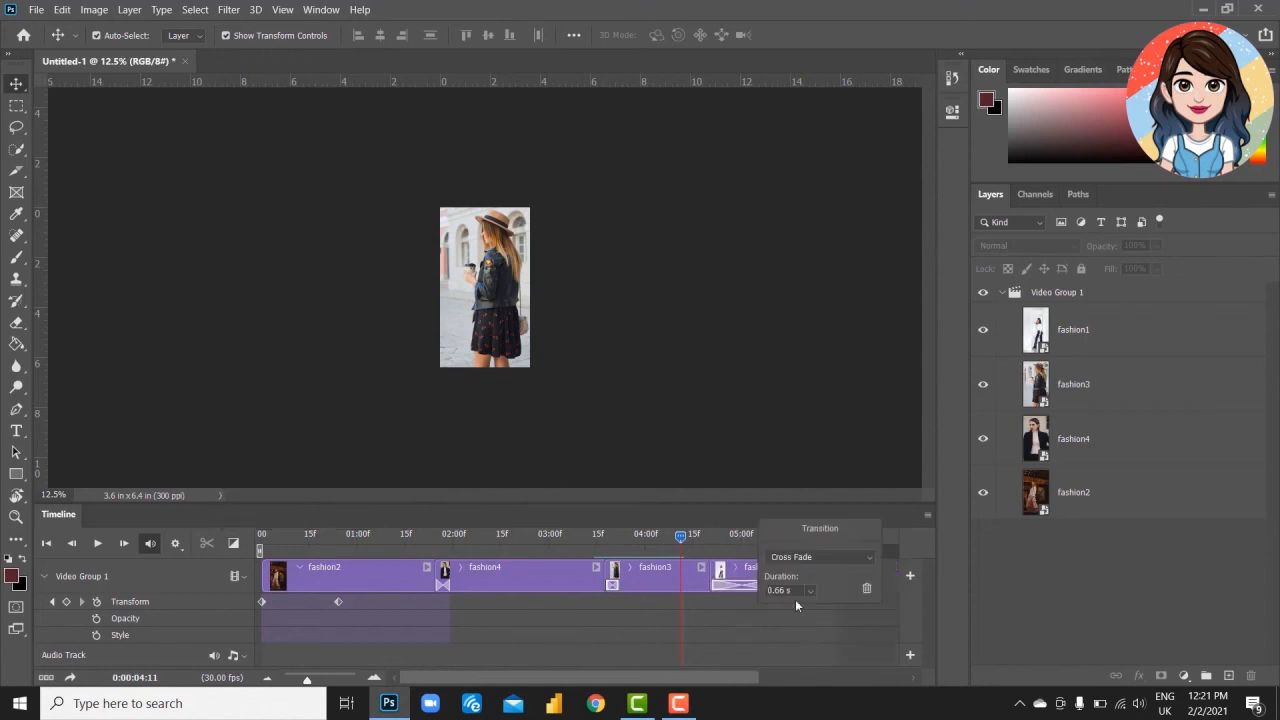
{"action": "type", "text": "0.15"}
{"action": "key", "text": "Return"}
- Return the playhead to the beginning of the fashion2 clip and scrub to its second transform keyframe
{"action": "left_click_drag", "start_coordinate": [681, 538], "coordinate": [281, 537]}
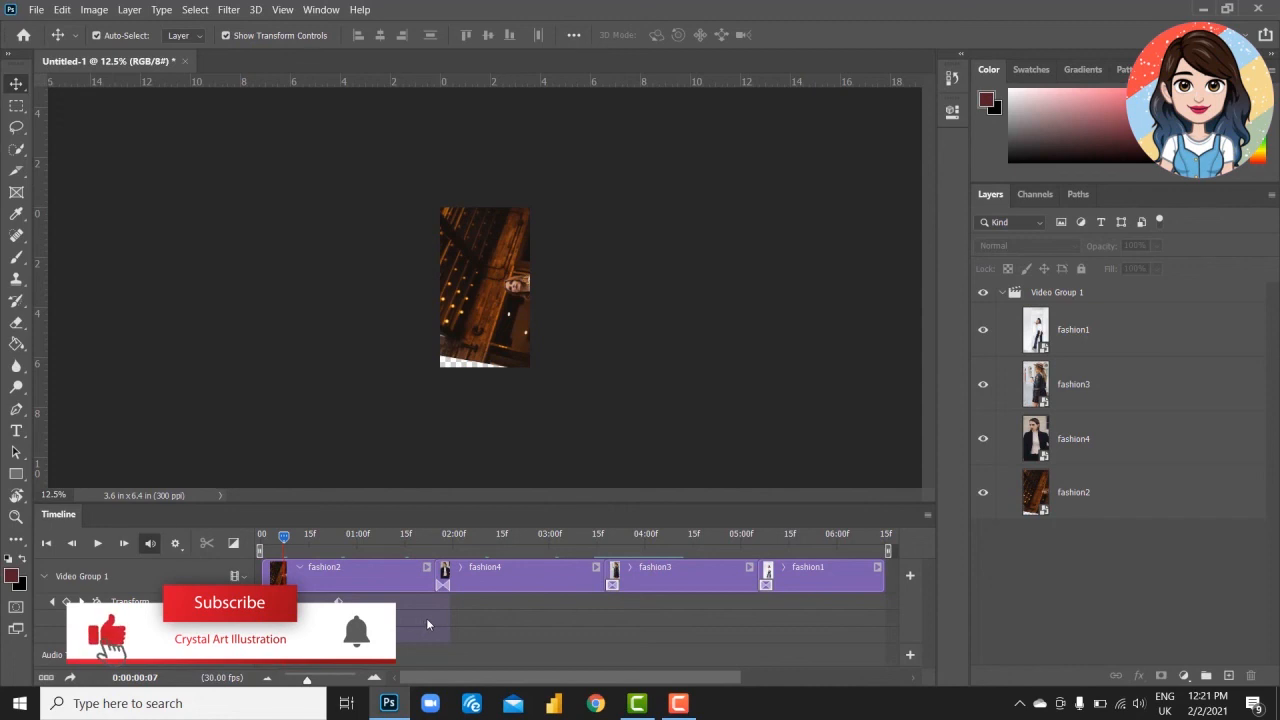
{"action": "left_click", "coordinate": [233, 543]}
{"action": "left_click", "coordinate": [282, 540]}
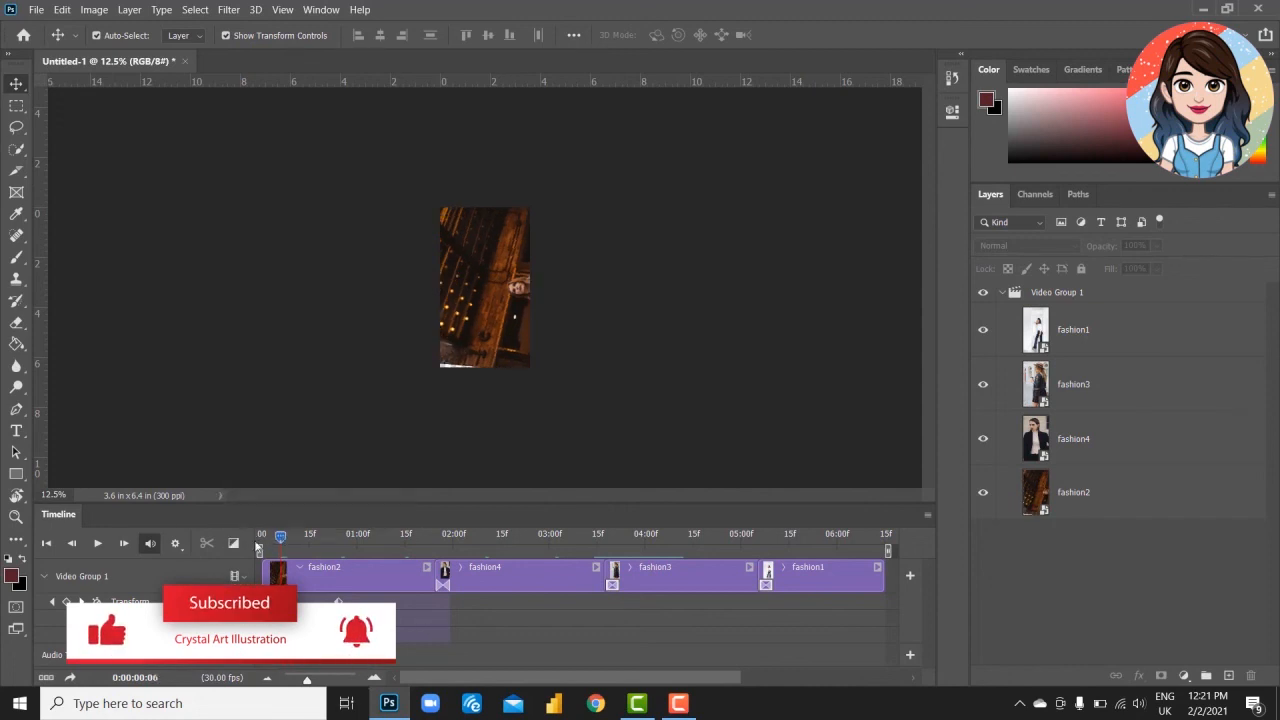
{"action": "left_click_drag", "start_coordinate": [280, 538], "coordinate": [337, 541]}
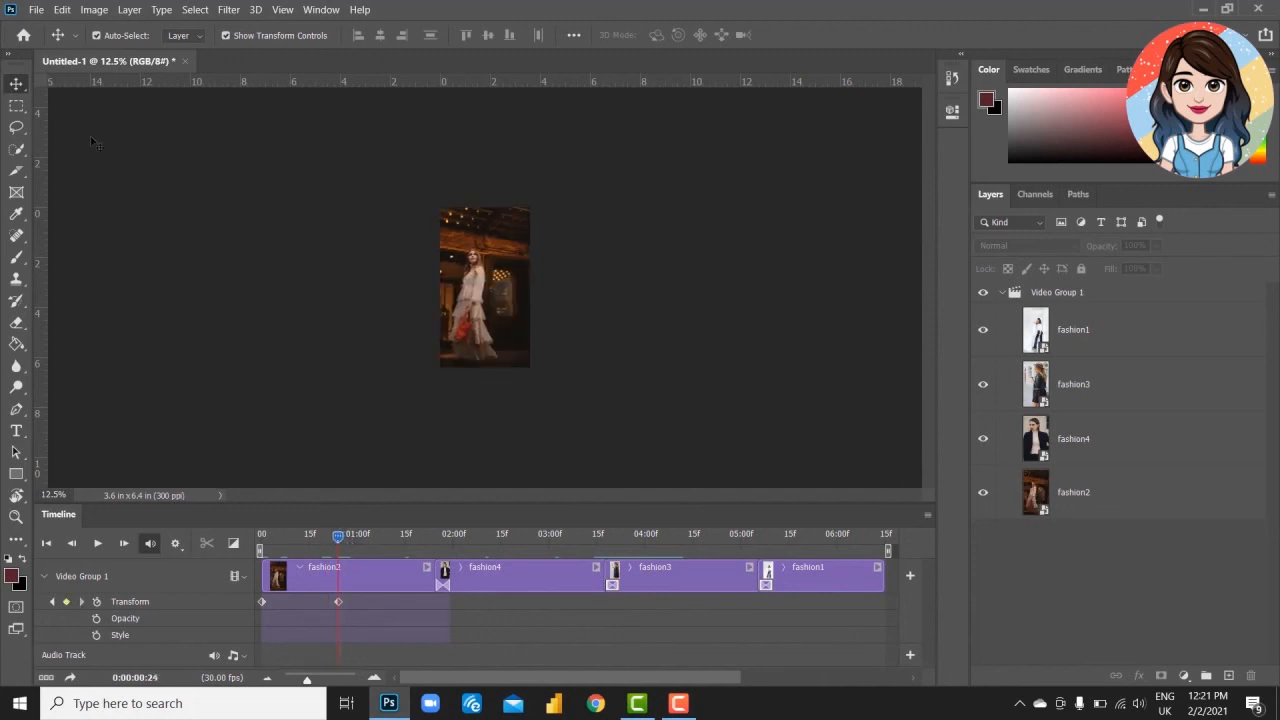
- Activate the Type tool and set the text colour to white (ffffff)
{"action": "key", "text": "ctrl+plus"}
{"action": "left_click", "coordinate": [16, 430]}
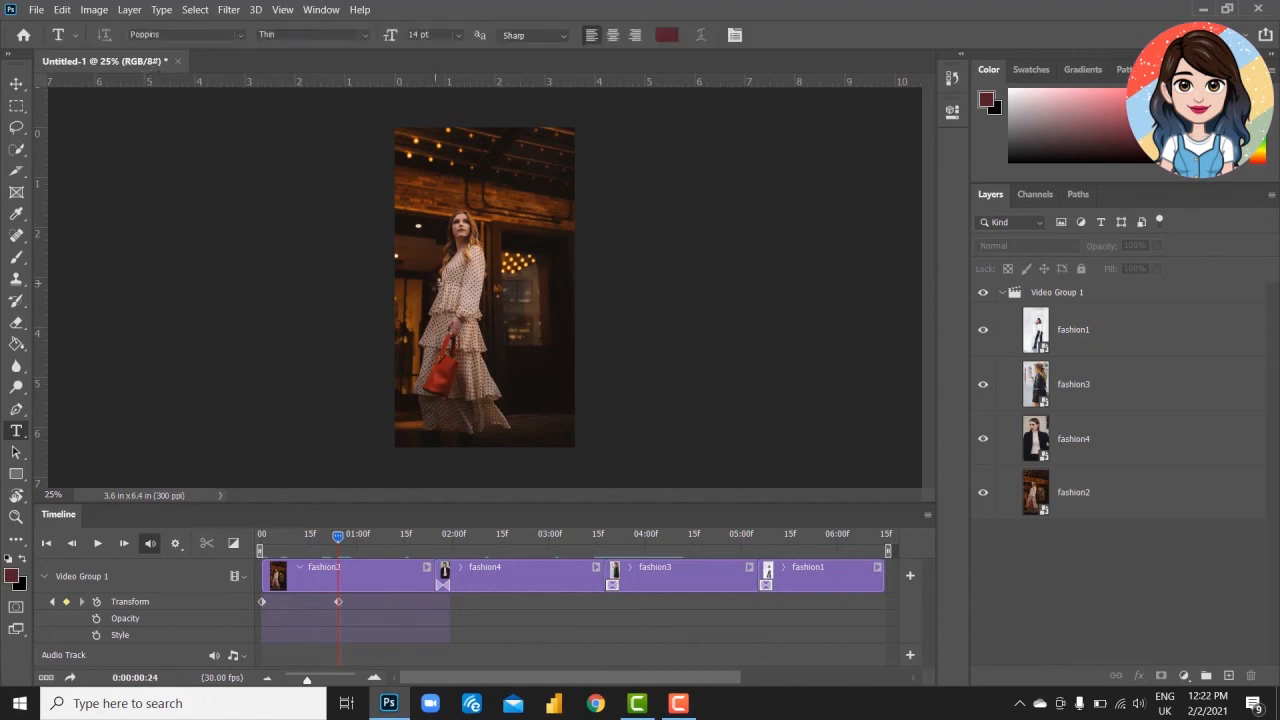
{"action": "left_click", "coordinate": [663, 36]}
{"action": "type", "text": "ffffff"}
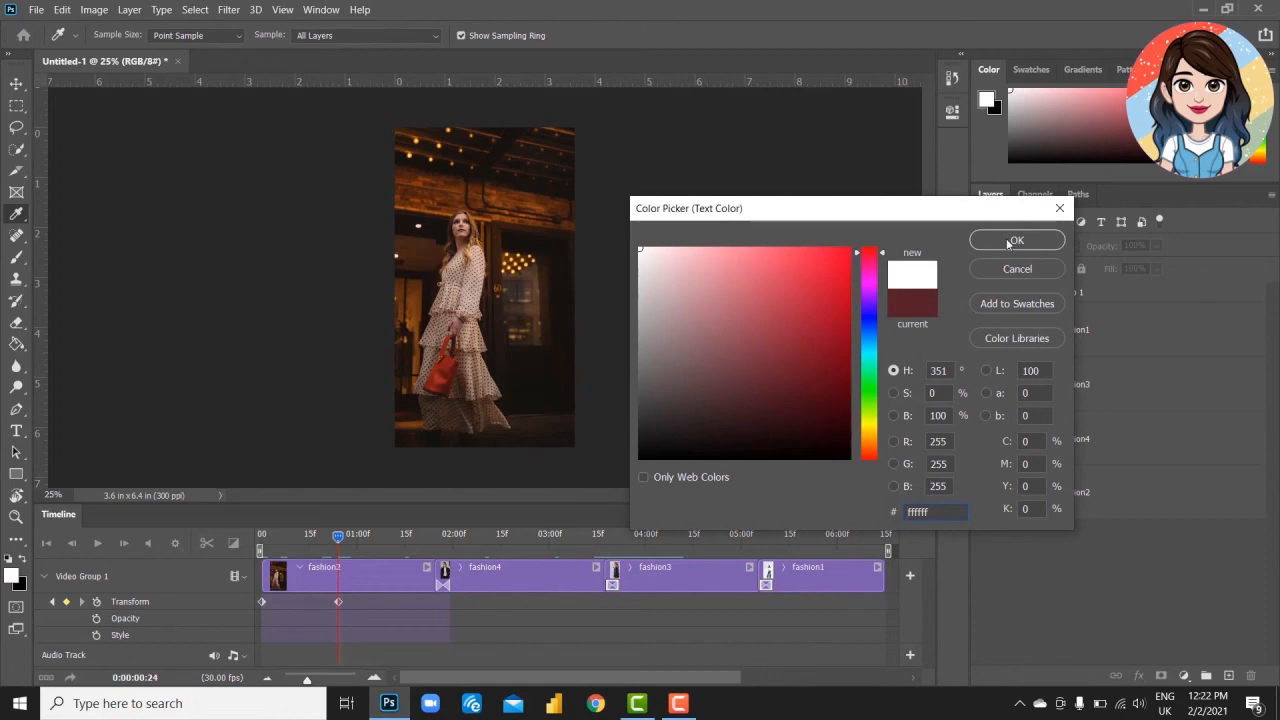
{"action": "left_click", "coordinate": [1010, 240]}
- Choose Roboto Slab ExtraBold as the font for new text
{"action": "left_click", "coordinate": [241, 35]}
{"action": "left_click", "coordinate": [200, 37]}
{"action": "type", "text": "r"}
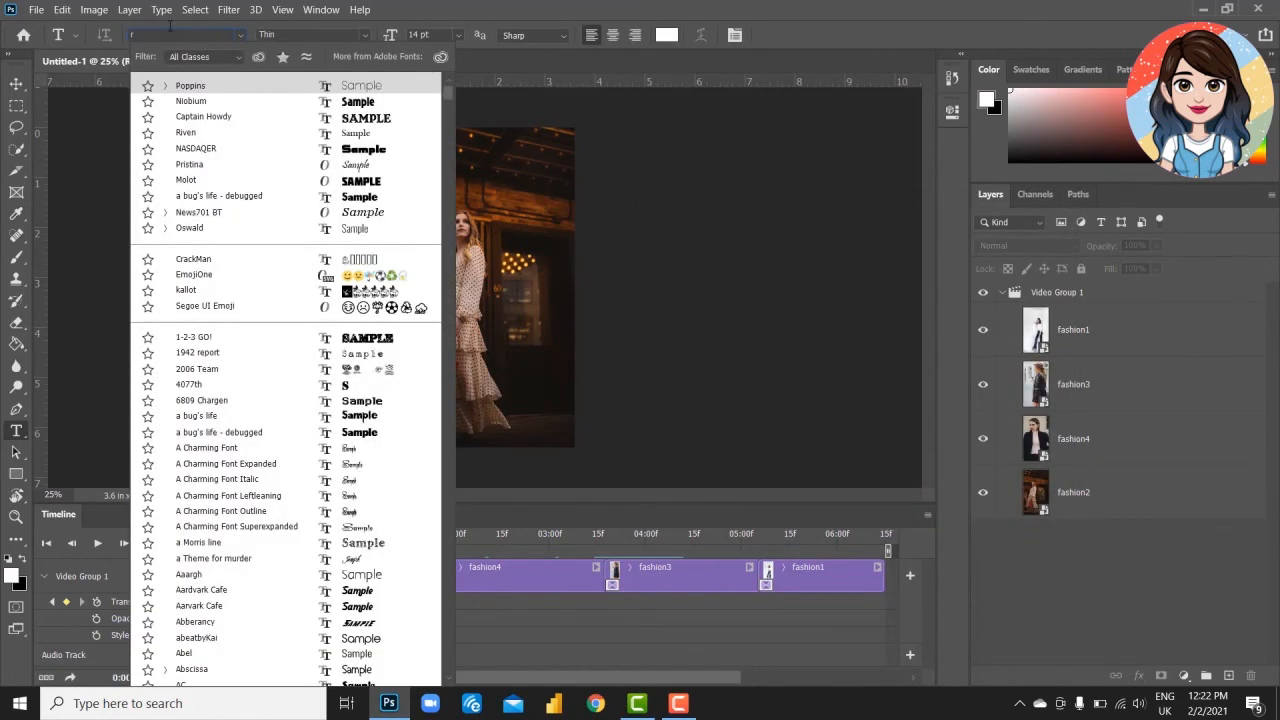
{"action": "type", "text": "oboto Slab"}
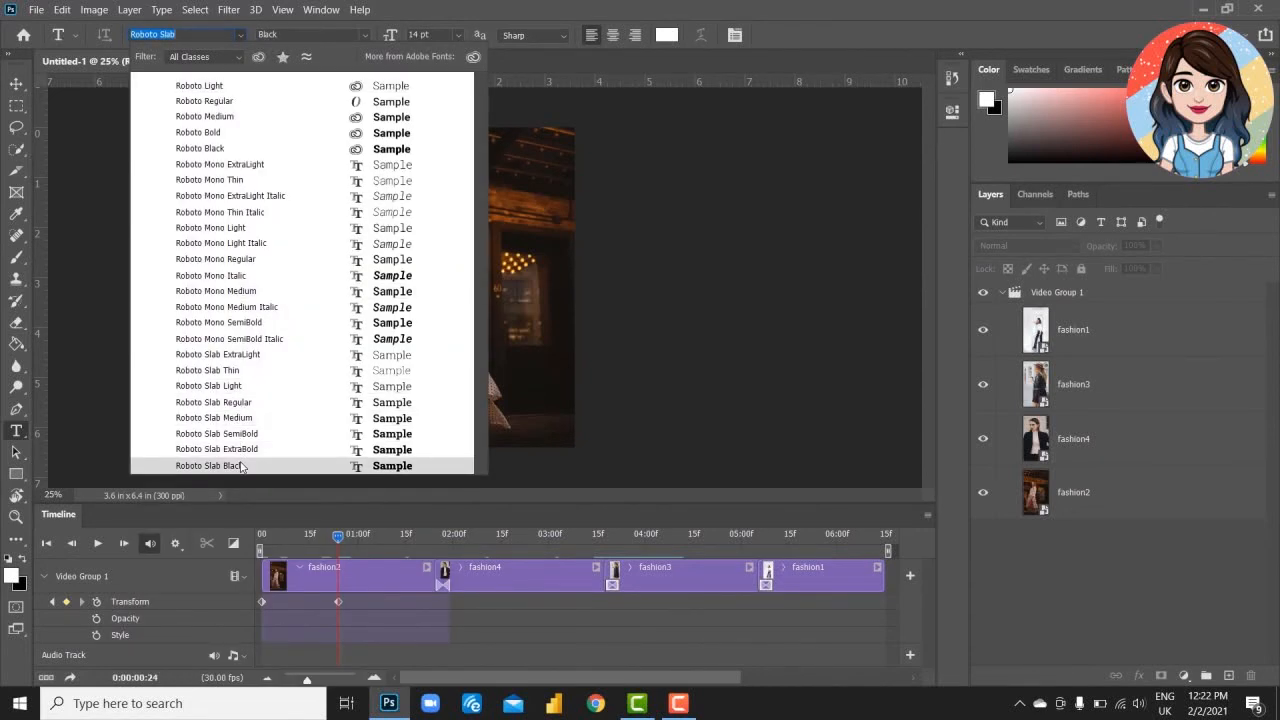
{"action": "left_click", "coordinate": [241, 449]}
- Place a text layer near the top of the canvas, move it above Video Group 1 and extend its clip across the whole sequence
{"action": "left_click", "coordinate": [434, 179]}
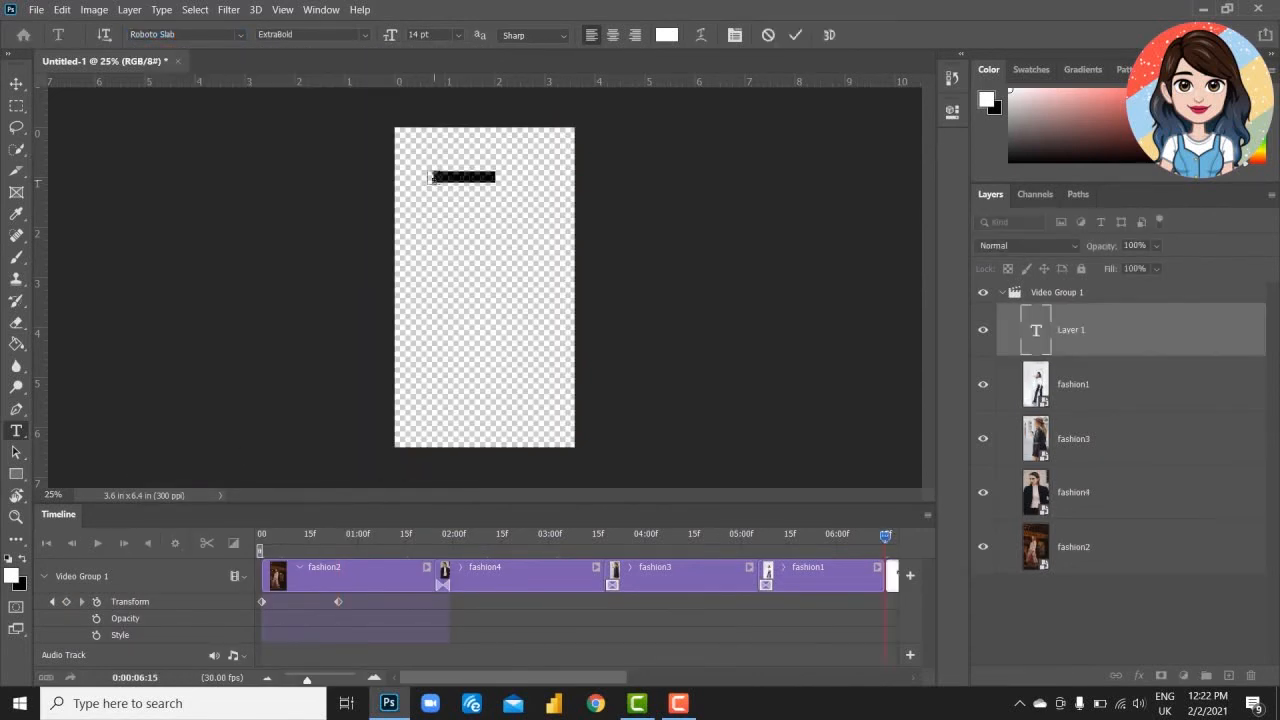
{"action": "left_click", "coordinate": [1167, 335]}
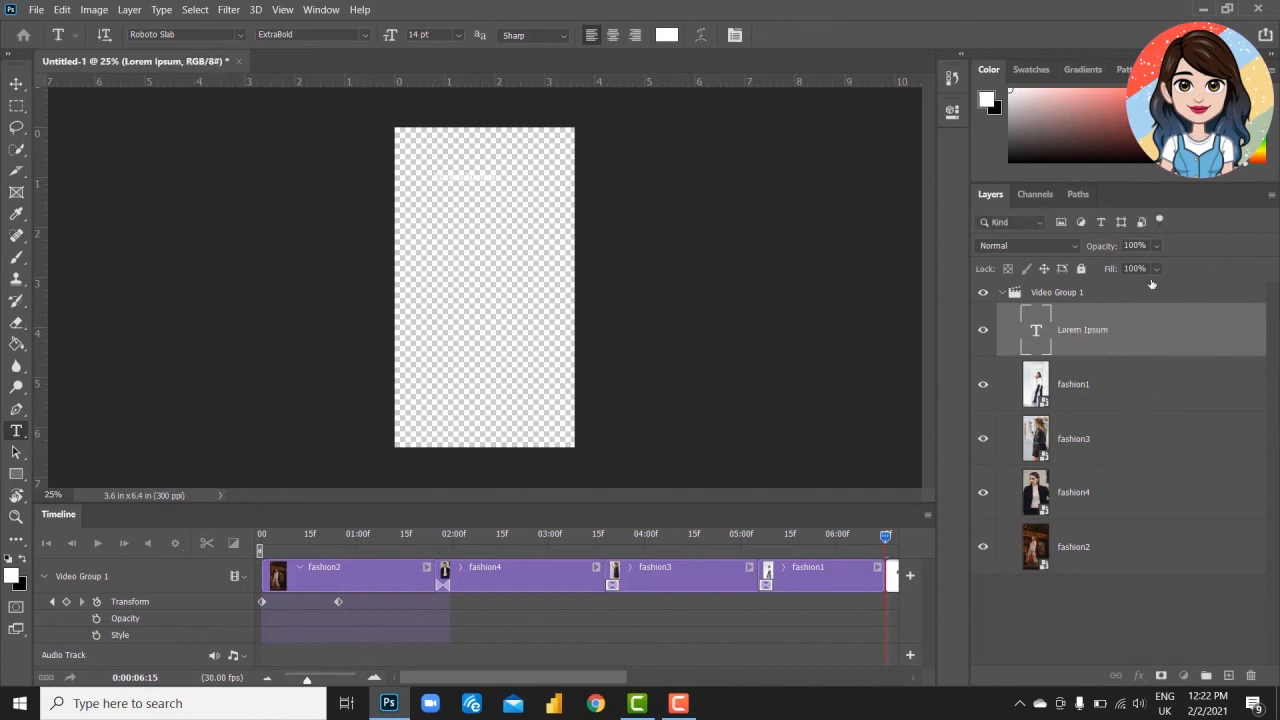
{"action": "key", "text": "v"}
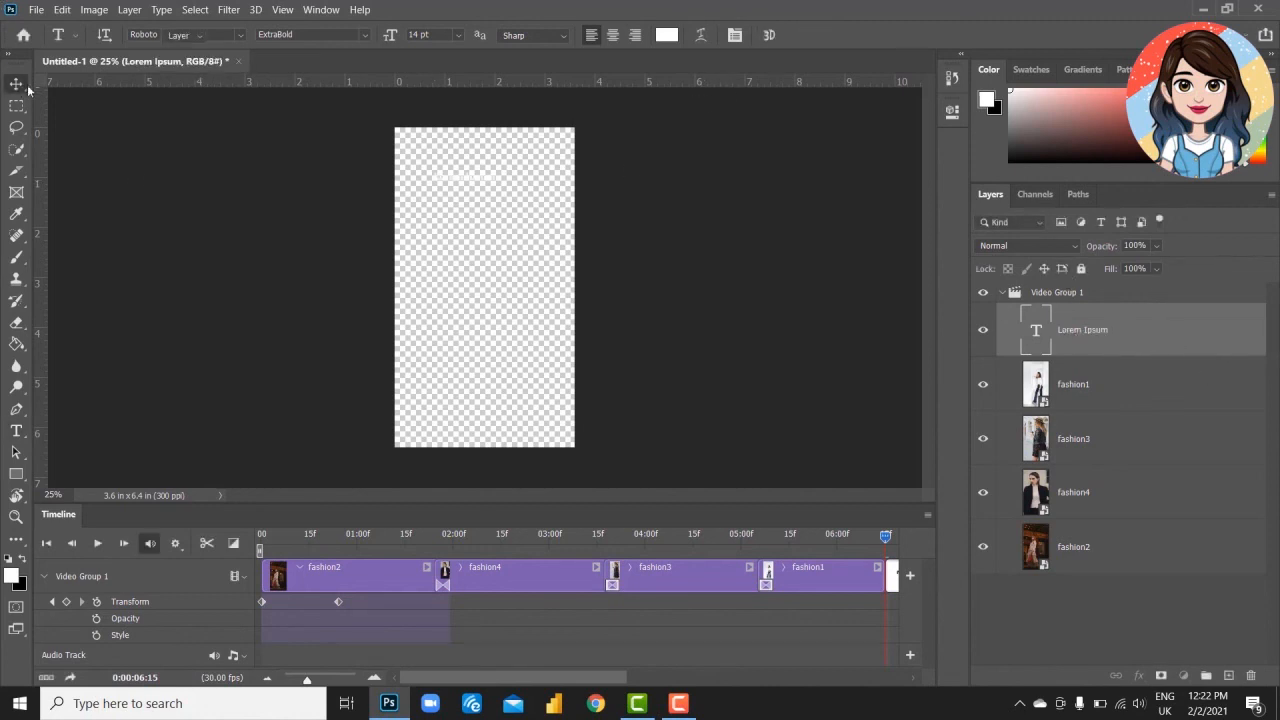
{"action": "left_click_drag", "start_coordinate": [1063, 287], "coordinate": [1080, 283]}
{"action": "left_click_drag", "start_coordinate": [898, 578], "coordinate": [268, 582]}
{"action": "left_click_drag", "start_coordinate": [735, 573], "coordinate": [883, 575]}
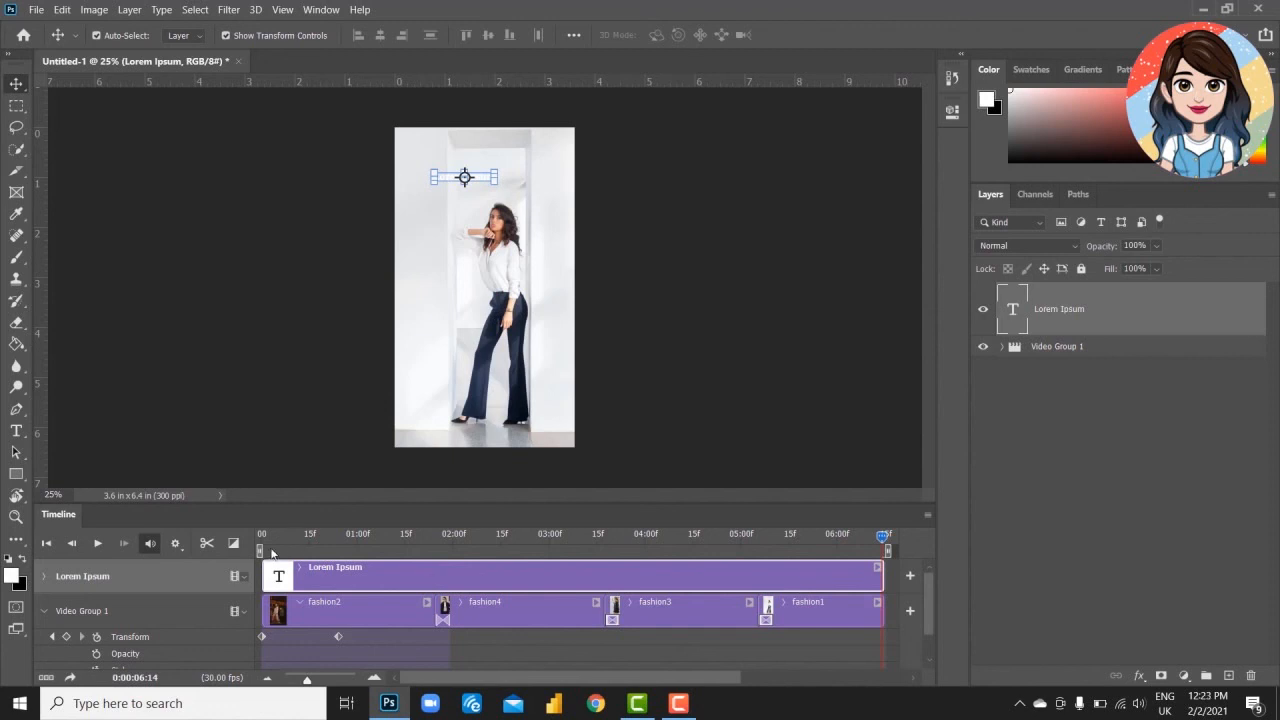
- Try enlarging the placeholder text, undo the scaling, and replace its wording with two lines of text
{"action": "left_click_drag", "start_coordinate": [497, 183], "coordinate": [548, 221]}
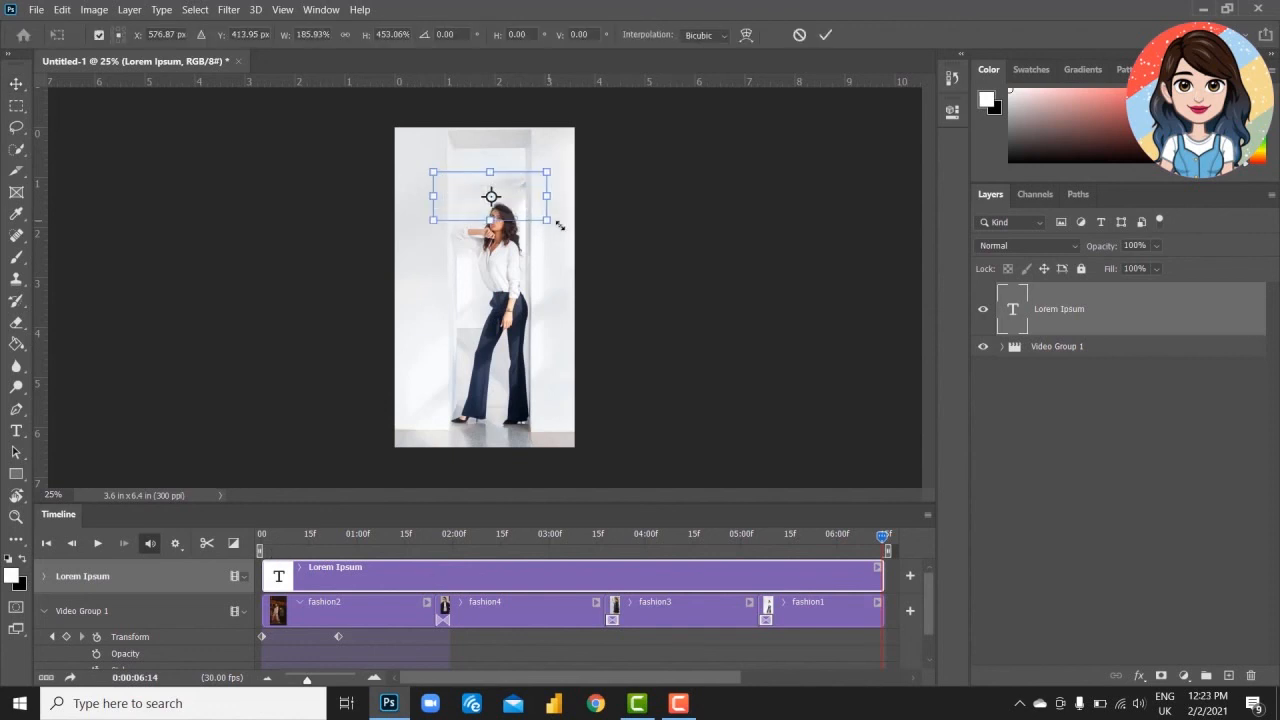
{"action": "key", "text": "ctrl+z"}
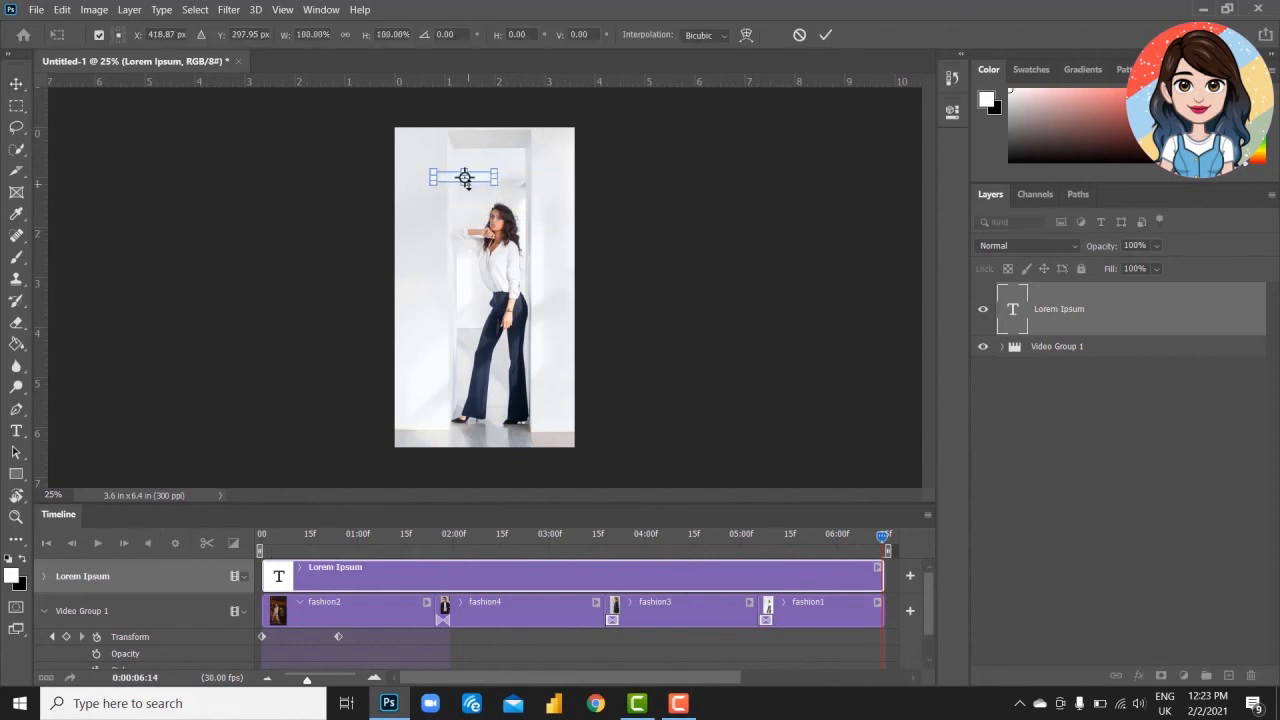
{"action": "left_click", "coordinate": [18, 431]}
{"action": "left_click", "coordinate": [476, 178]}
{"action": "key", "text": "ctrl+a"}
{"action": "key", "text": "BackSpace"}
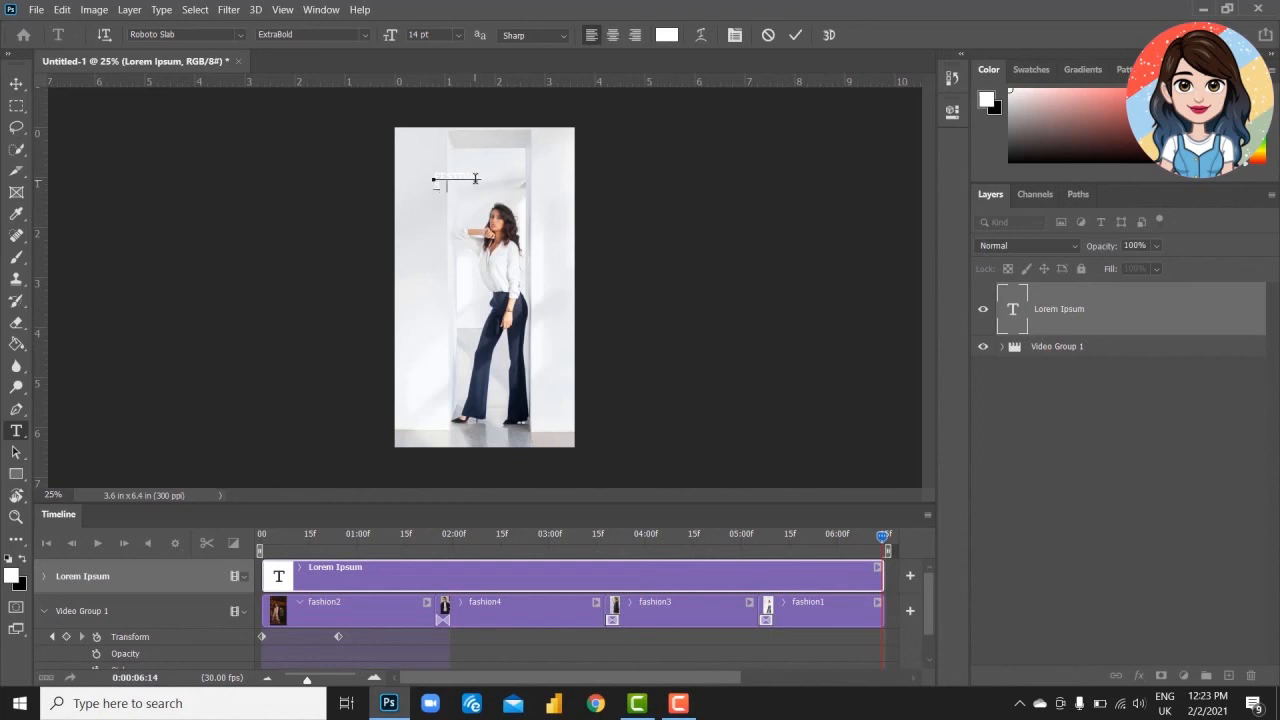
- Try the Pristina font at 30 pt on the second line of the text
{"action": "left_click", "coordinate": [240, 34]}
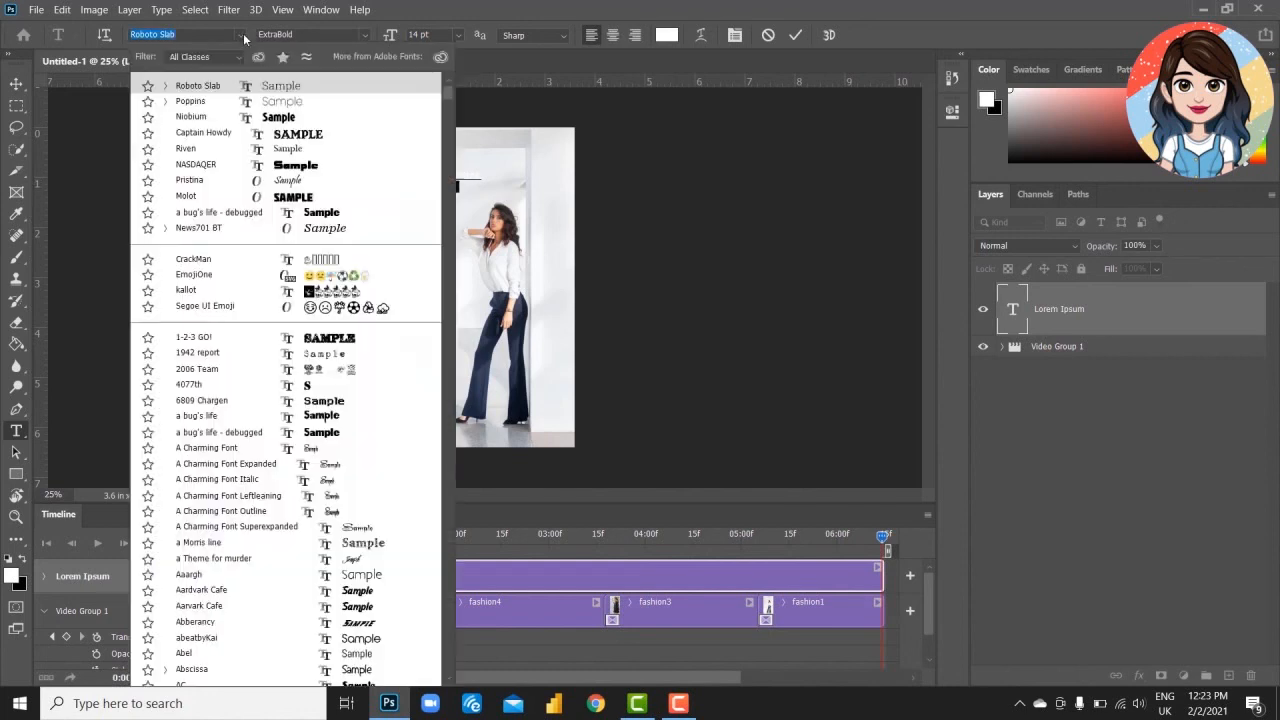
{"action": "key", "text": "Escape"}
{"action": "type", "text": "Pristina"}
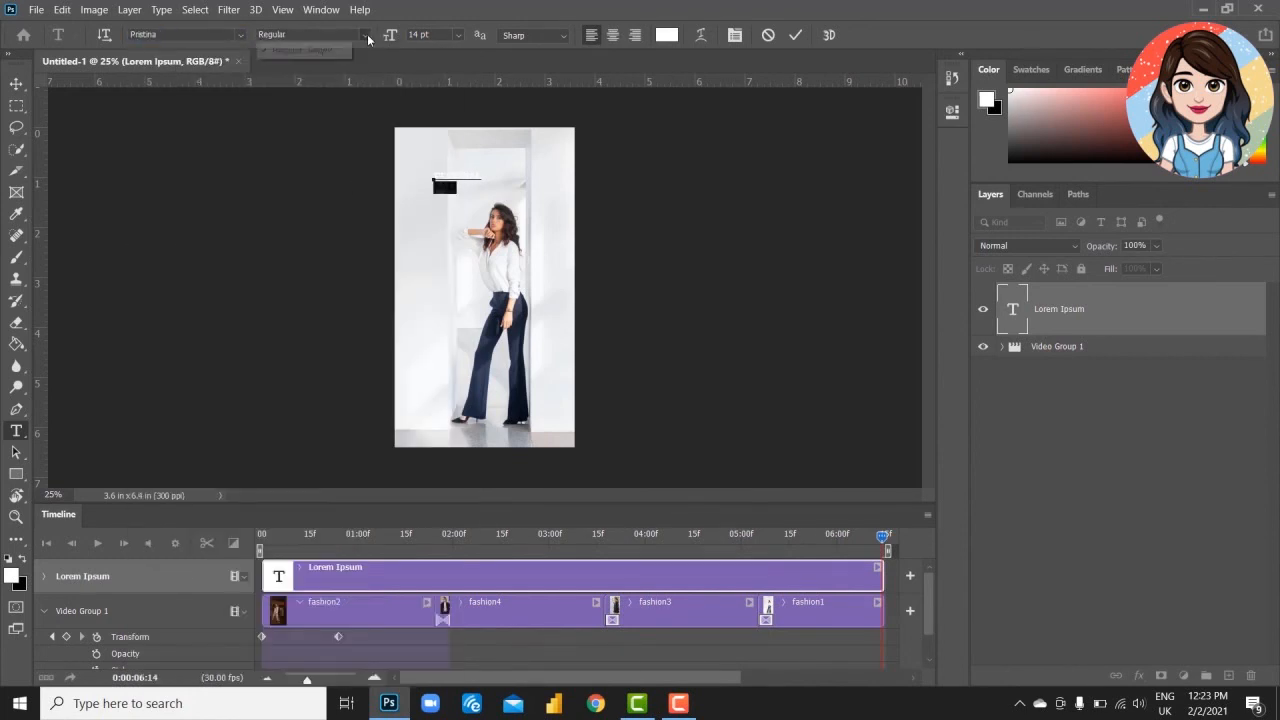
{"action": "left_click", "coordinate": [458, 35]}
{"action": "left_click", "coordinate": [438, 187]}
{"action": "left_click", "coordinate": [458, 35]}
{"action": "left_click", "coordinate": [433, 199]}
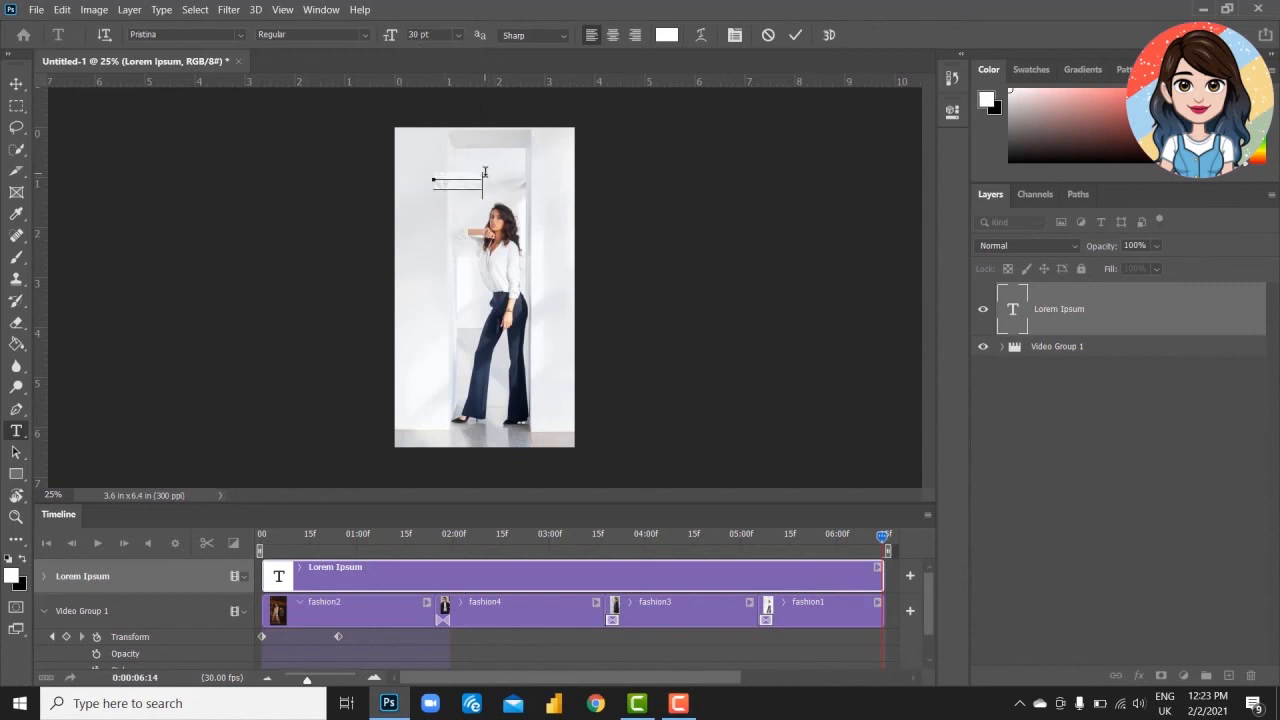
- Clear all wording from the two-line text layer and select Video Group 1 instead
{"action": "key", "text": "ctrl+plus"}
{"action": "key", "text": "ctrl+plus"}
{"action": "key", "text": "ctrl+plus"}
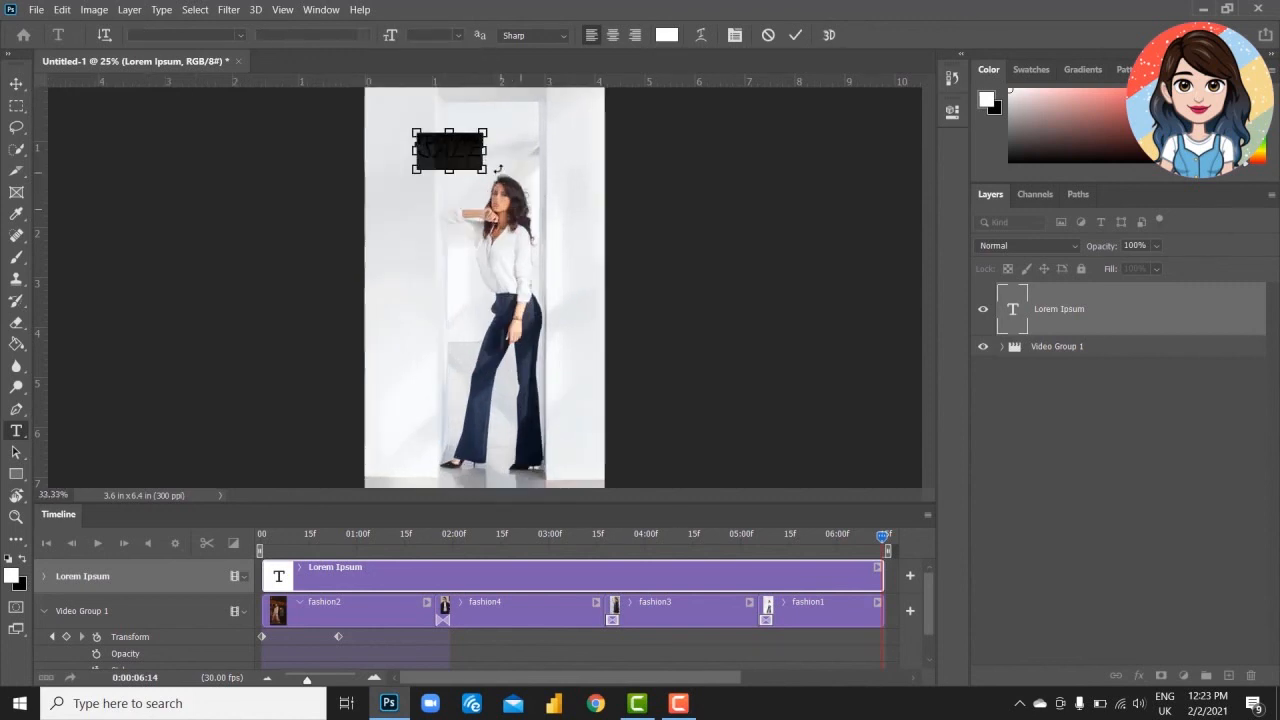
{"action": "key", "text": "BackSpace"}
{"action": "scroll", "coordinate": [452, 187], "scroll_direction": "up", "scroll_amount": 5}
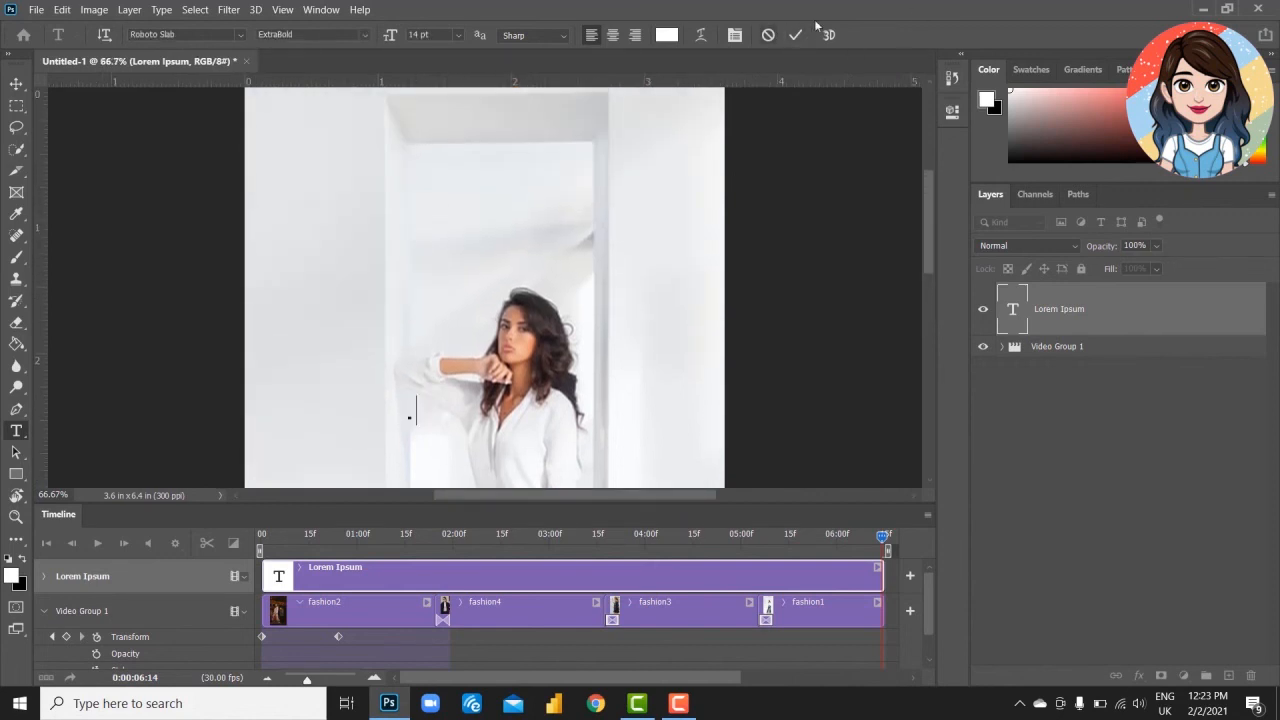
{"action": "left_click", "coordinate": [1127, 347]}
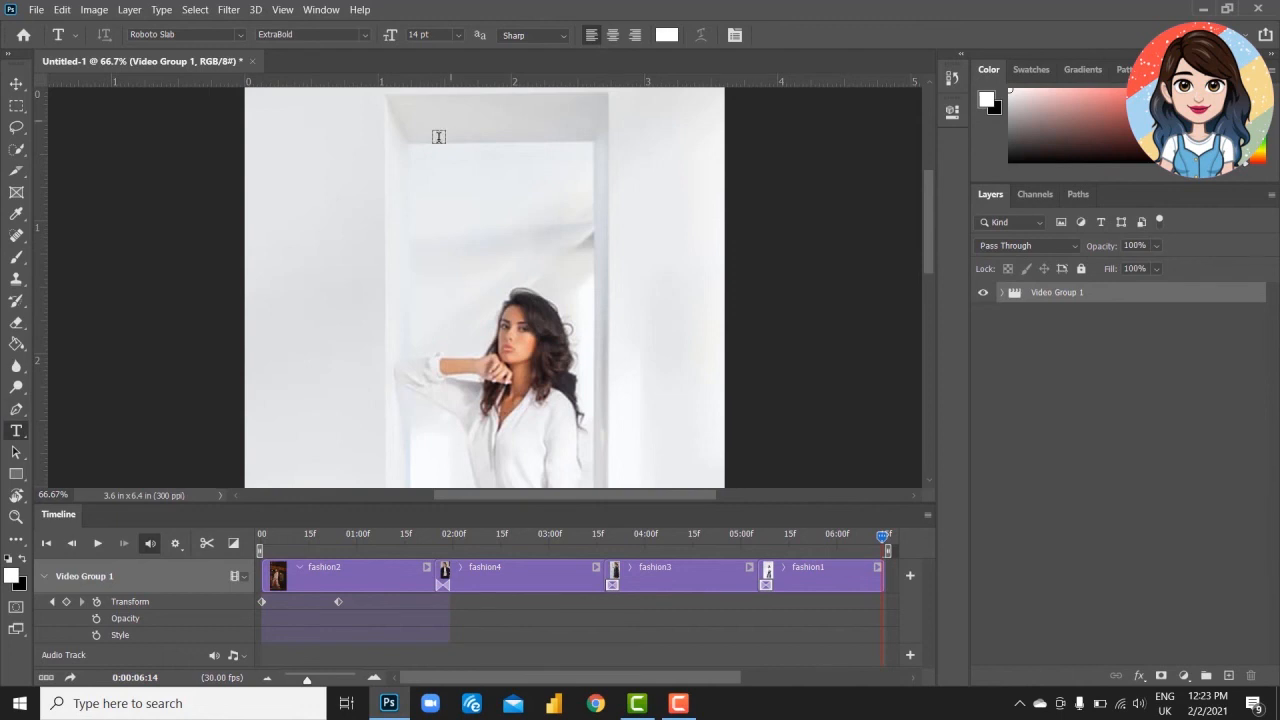
- Add the text FESTIVAL above the woman's head and a separate text layer reading SALE just below it
{"action": "left_click", "coordinate": [417, 151]}
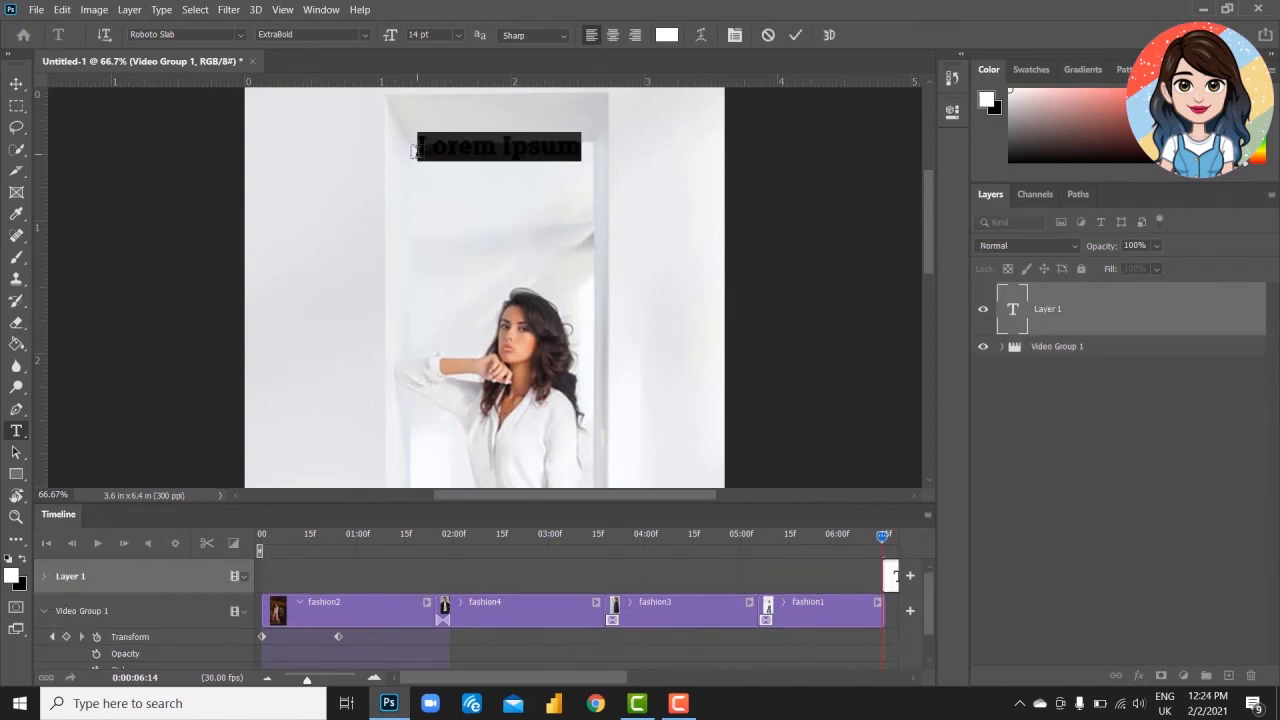
{"action": "type", "text": "WESTIVAL"}
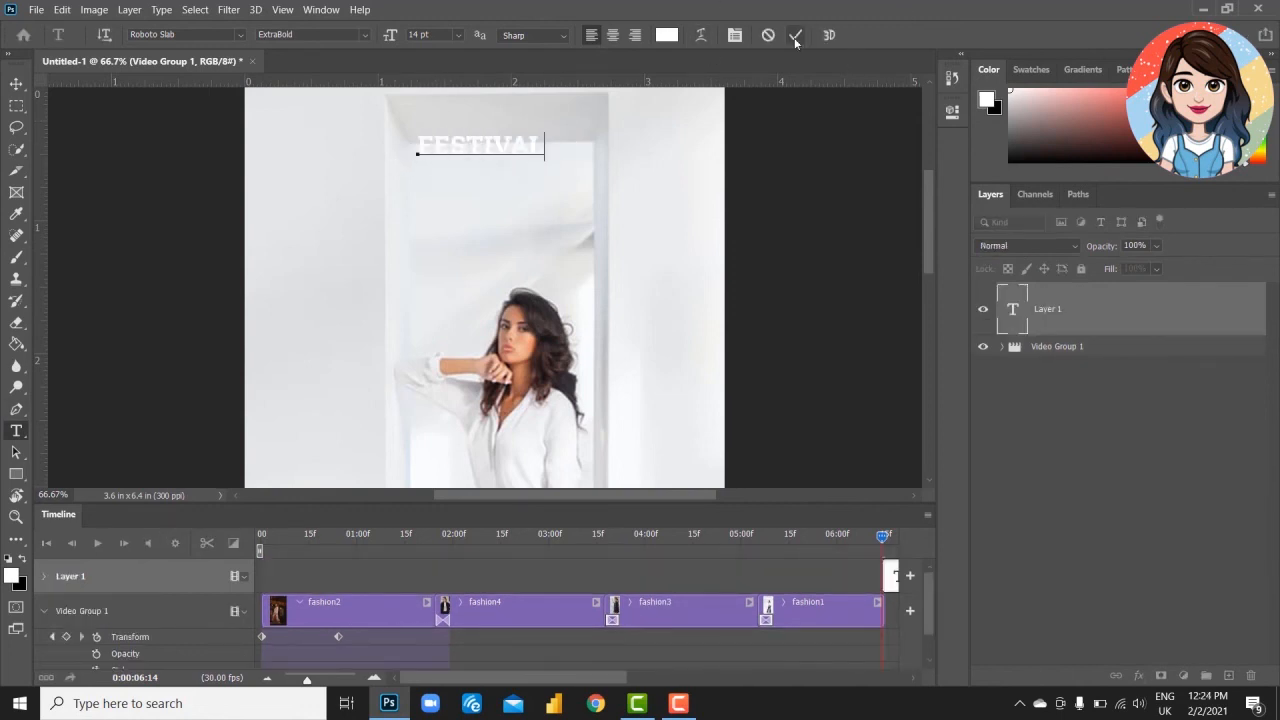
{"action": "left_click", "coordinate": [795, 35]}
{"action": "left_click", "coordinate": [417, 200]}
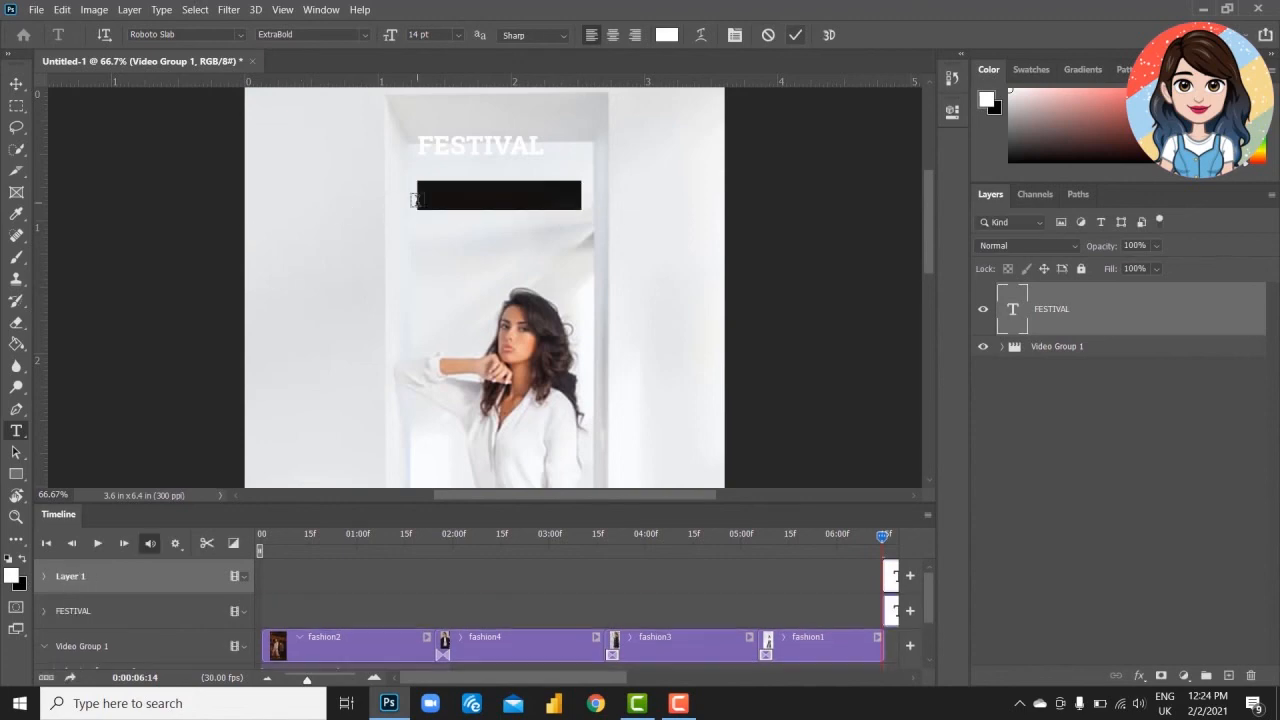
{"action": "type", "text": "SALE"}
- Change the font of the SALE text to Backpack Personal Use
{"action": "left_click_drag", "start_coordinate": [487, 190], "coordinate": [345, 137]}
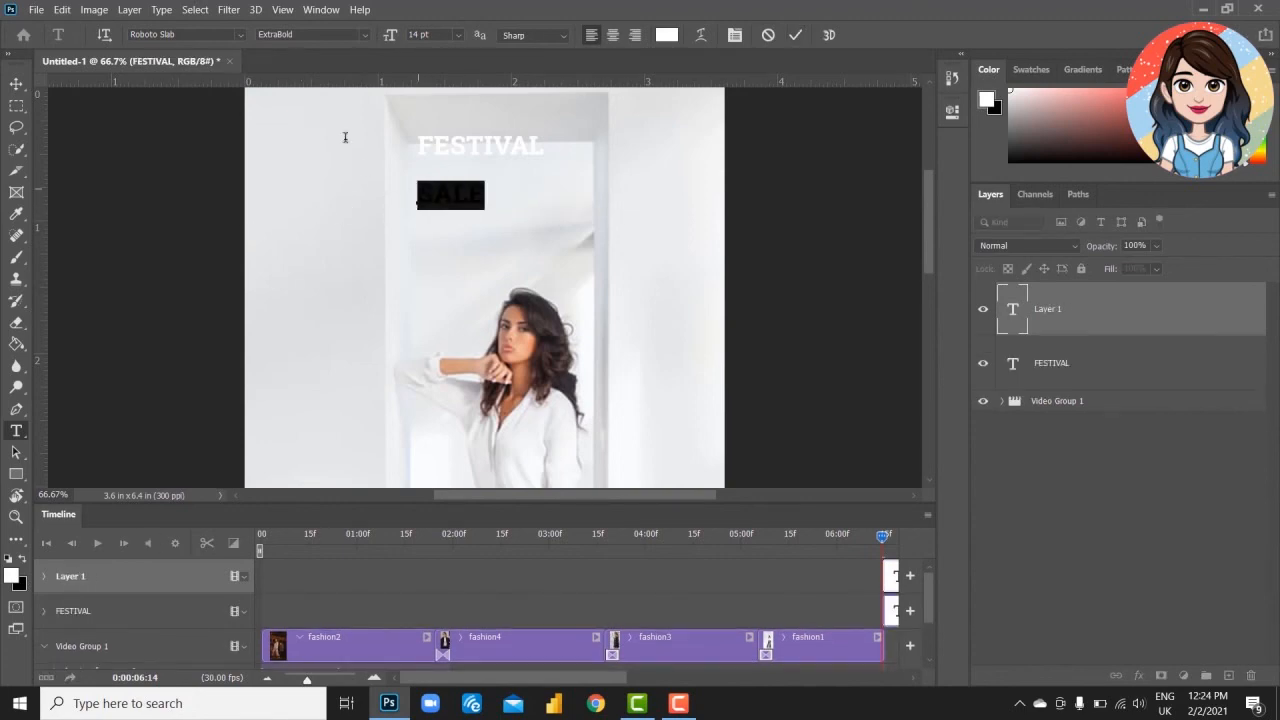
{"action": "left_click", "coordinate": [241, 35]}
{"action": "scroll", "coordinate": [400, 650], "scroll_direction": "down", "scroll_amount": 3}
{"action": "scroll", "coordinate": [398, 623], "scroll_direction": "down", "scroll_amount": 15}
{"action": "scroll", "coordinate": [398, 625], "scroll_direction": "down", "scroll_amount": 10}
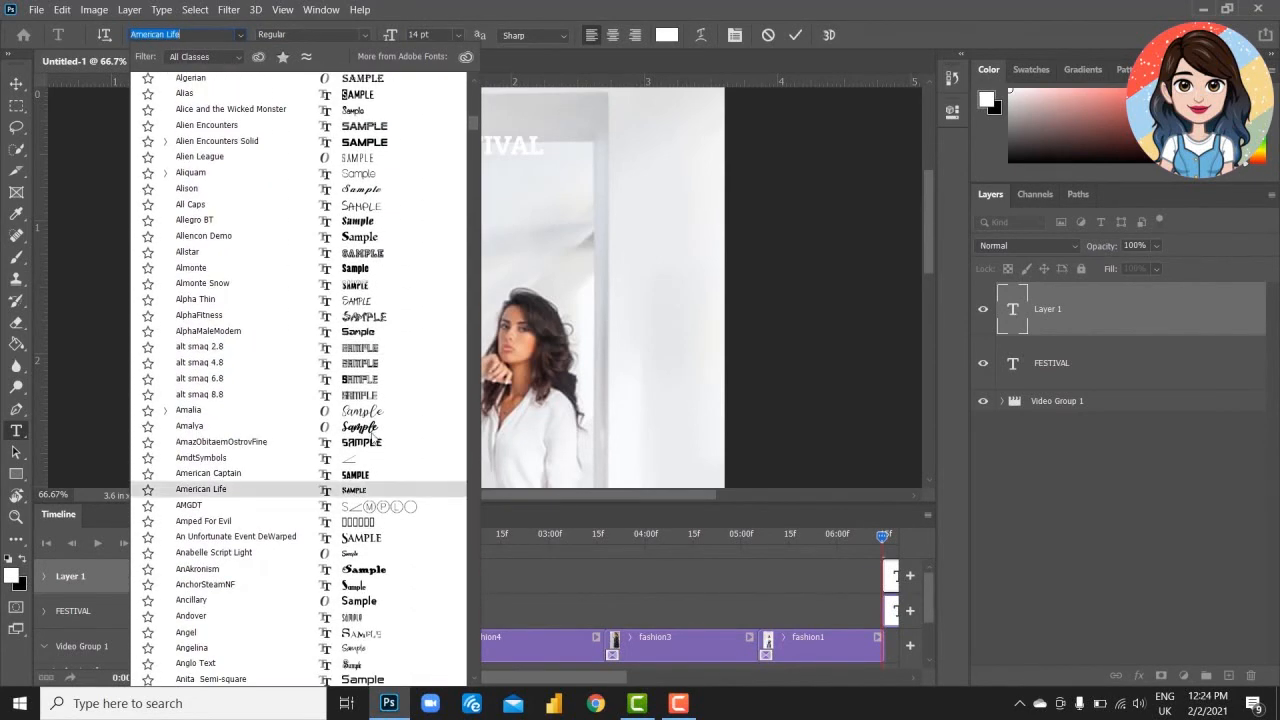
{"action": "scroll", "coordinate": [370, 415], "scroll_direction": "down", "scroll_amount": 6}
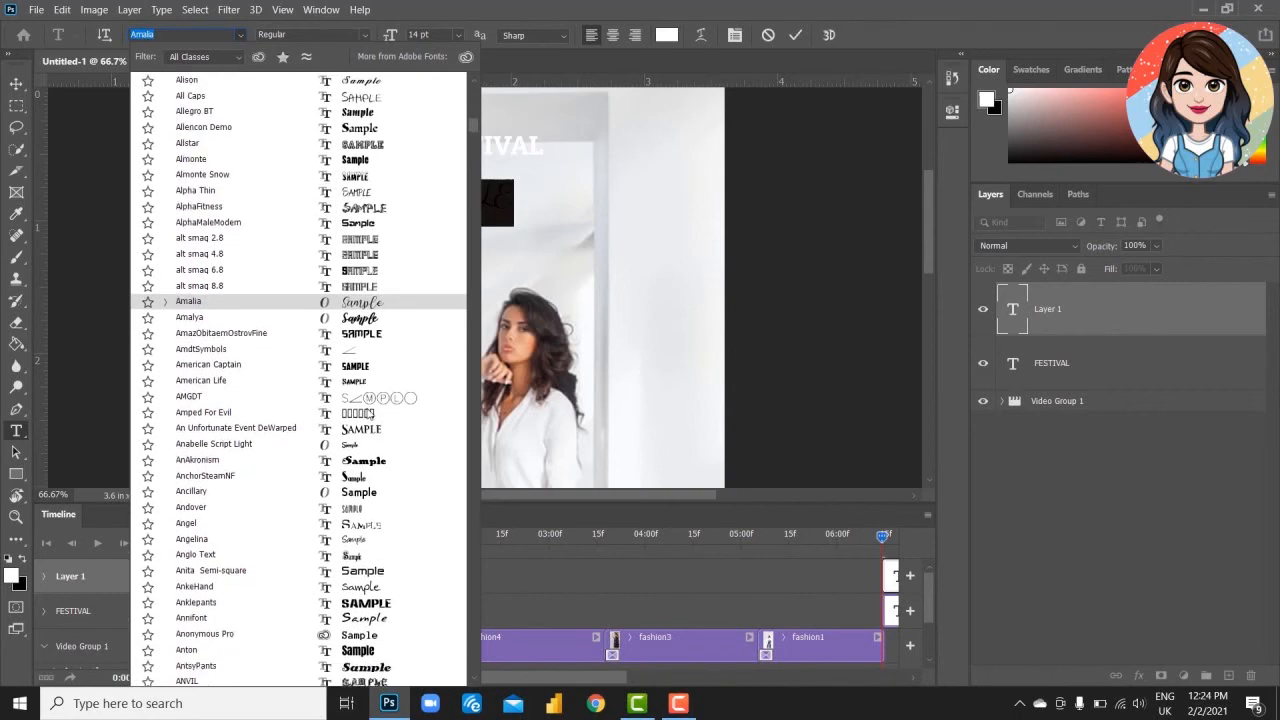
{"action": "scroll", "coordinate": [356, 550], "scroll_direction": "down", "scroll_amount": 11}
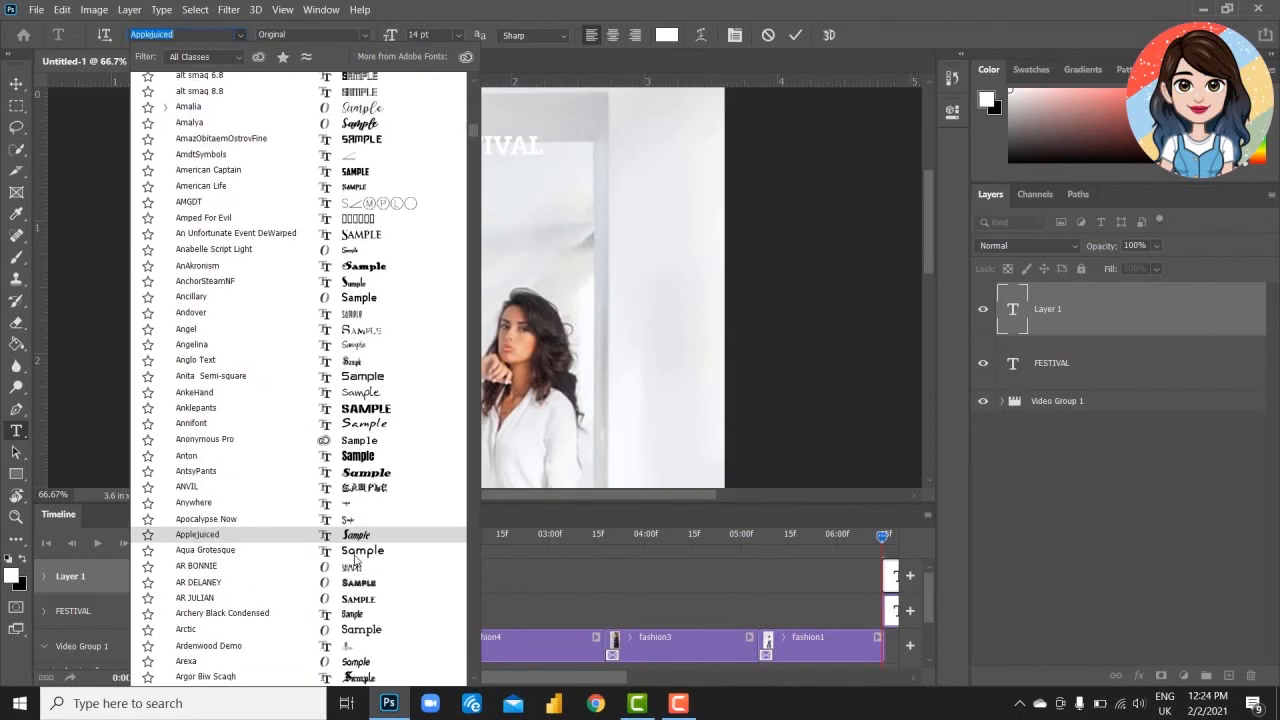
{"action": "scroll", "coordinate": [356, 566], "scroll_direction": "down", "scroll_amount": 10}
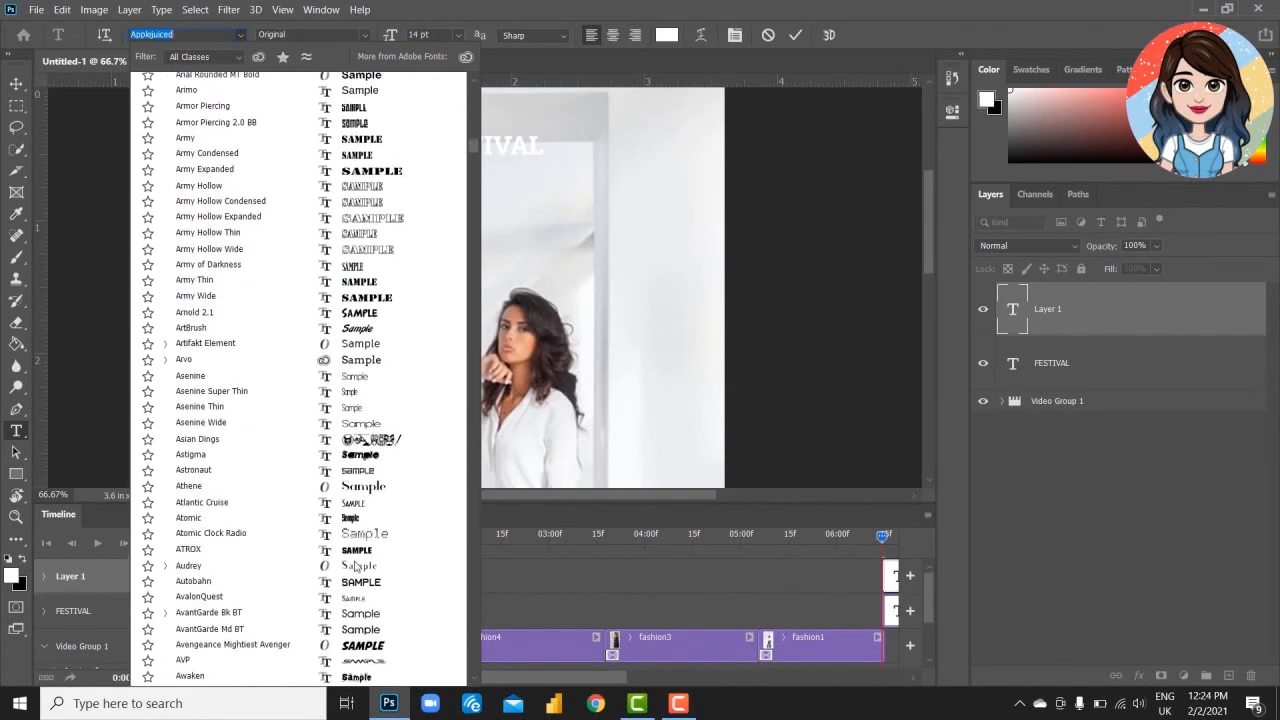
{"action": "scroll", "coordinate": [362, 470], "scroll_direction": "down", "scroll_amount": 8}
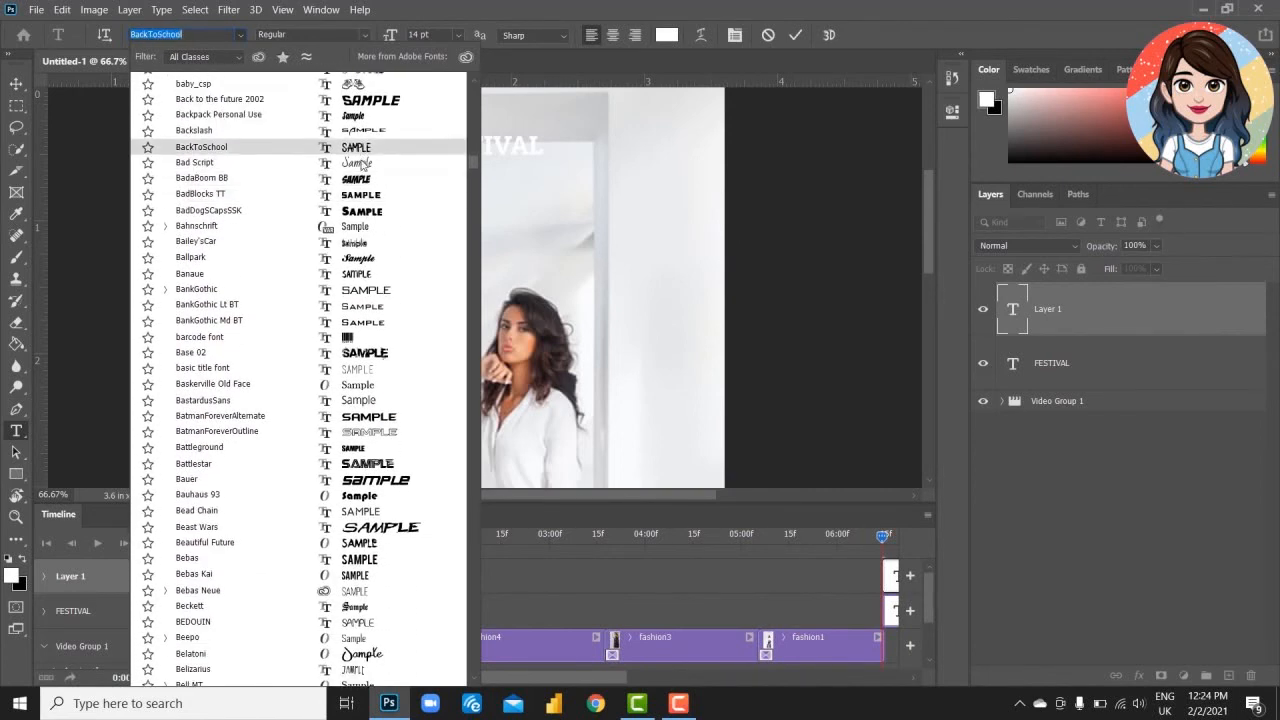
{"action": "left_click", "coordinate": [345, 115]}
{"action": "left_click", "coordinate": [798, 34]}
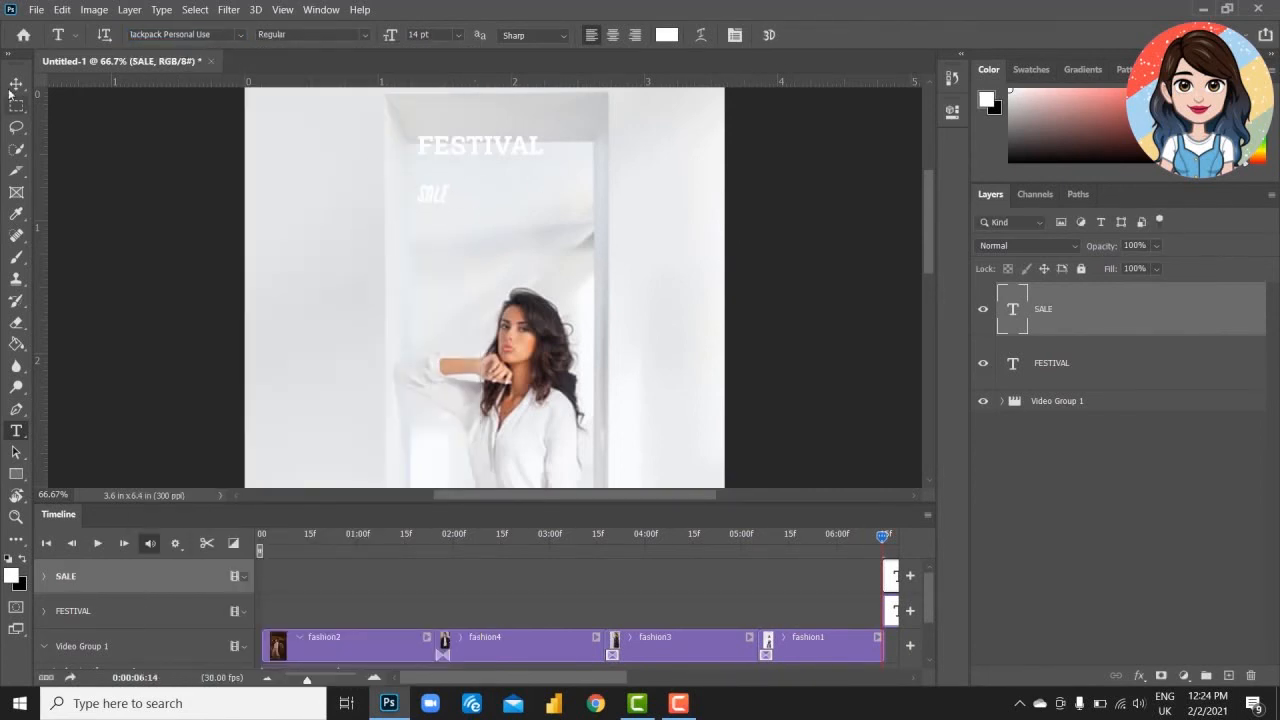
- Set the font size of the SALE text layer to 36 pt
{"action": "key", "text": "v"}
{"action": "left_click", "coordinate": [952, 114]}
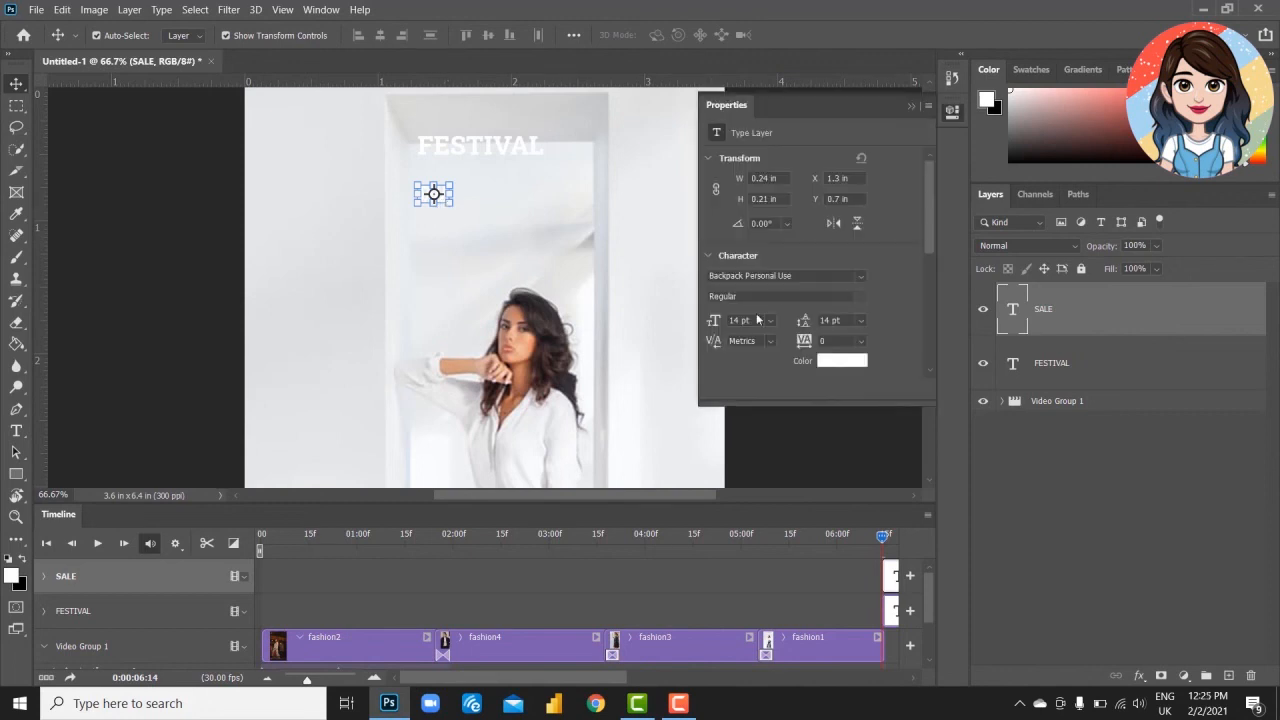
{"action": "left_click", "coordinate": [765, 320]}
{"action": "left_click", "coordinate": [768, 496]}
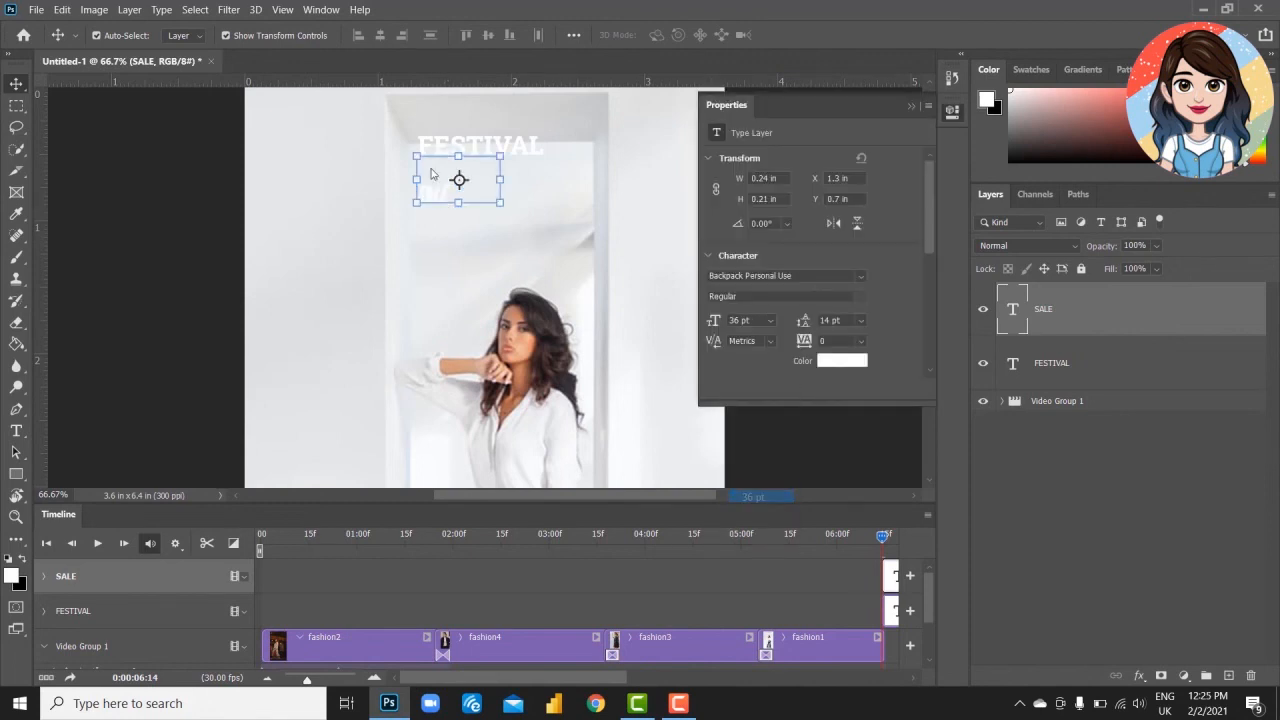
- Replace the wording of the SALE text layer with lowercase sale
{"action": "double_click", "coordinate": [490, 180]}
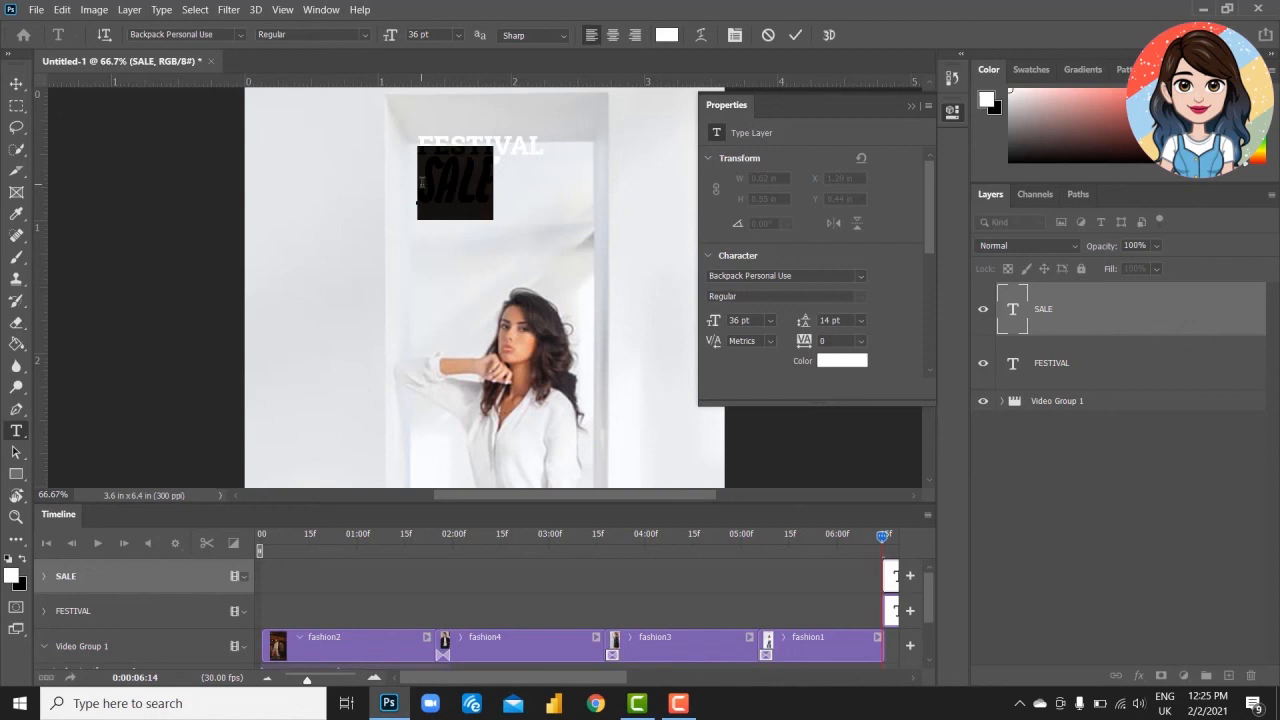
{"action": "key", "text": "BackSpace"}
{"action": "type", "text": "Sale"}
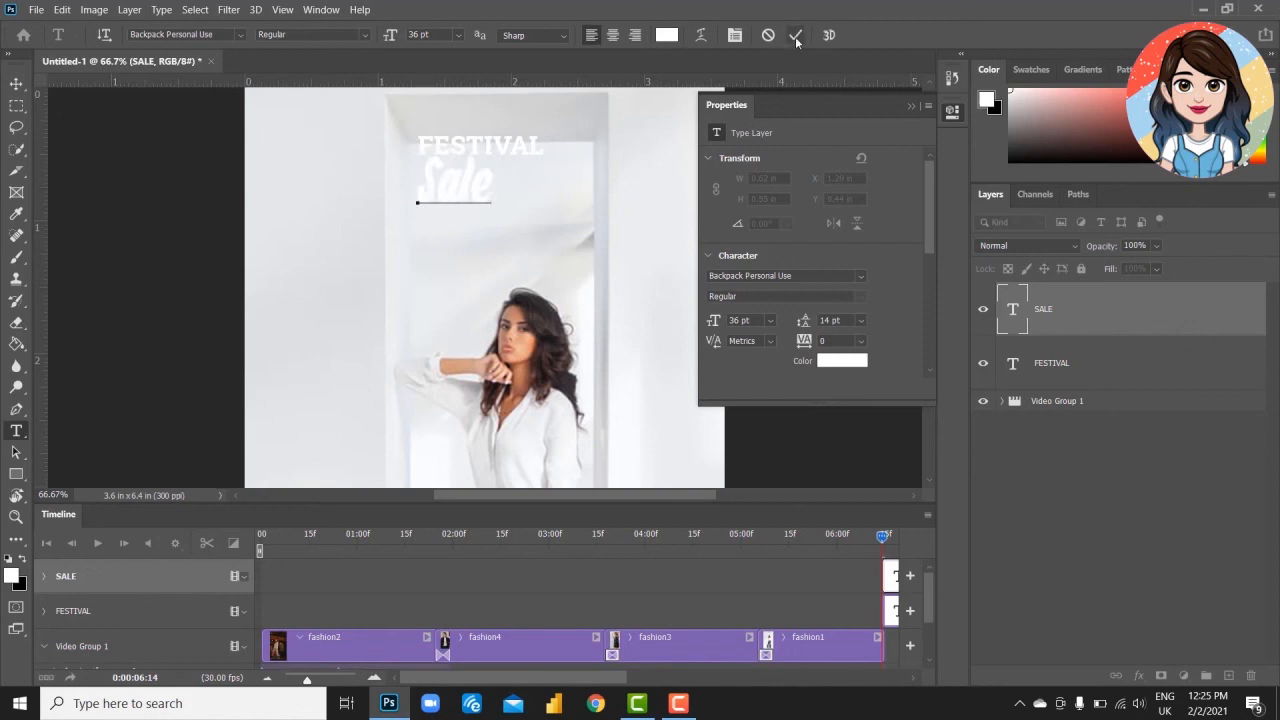
{"action": "key", "text": "BackSpace"}
{"action": "key", "text": "BackSpace"}
{"action": "key", "text": "BackSpace"}
{"action": "key", "text": "BackSpace"}
{"action": "type", "text": "sale"}
{"action": "key", "text": "ctrl+t"}
{"action": "left_click", "coordinate": [825, 36]}
- Set the font size of the FESTIVAL text to 48 pt
{"action": "left_click", "coordinate": [523, 149]}
{"action": "left_click", "coordinate": [769, 320]}
{"action": "left_click", "coordinate": [756, 511]}
{"action": "left_click", "coordinate": [455, 182]}
{"action": "left_click", "coordinate": [769, 320]}
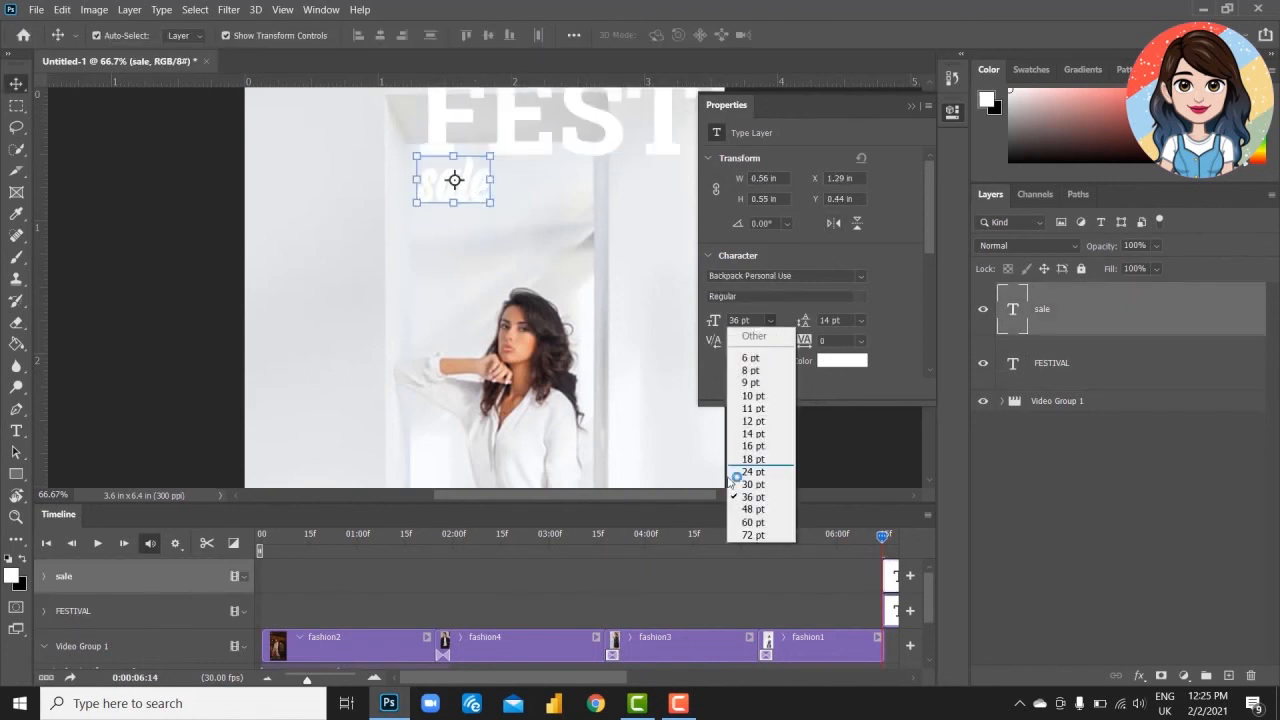
{"action": "left_click", "coordinate": [594, 128]}
{"action": "left_click", "coordinate": [597, 152]}
{"action": "left_click", "coordinate": [769, 320]}
{"action": "left_click", "coordinate": [756, 509]}
{"action": "key", "text": "ctrl+minus"}
{"action": "key", "text": "ctrl+minus"}
{"action": "key", "text": "ctrl+t"}
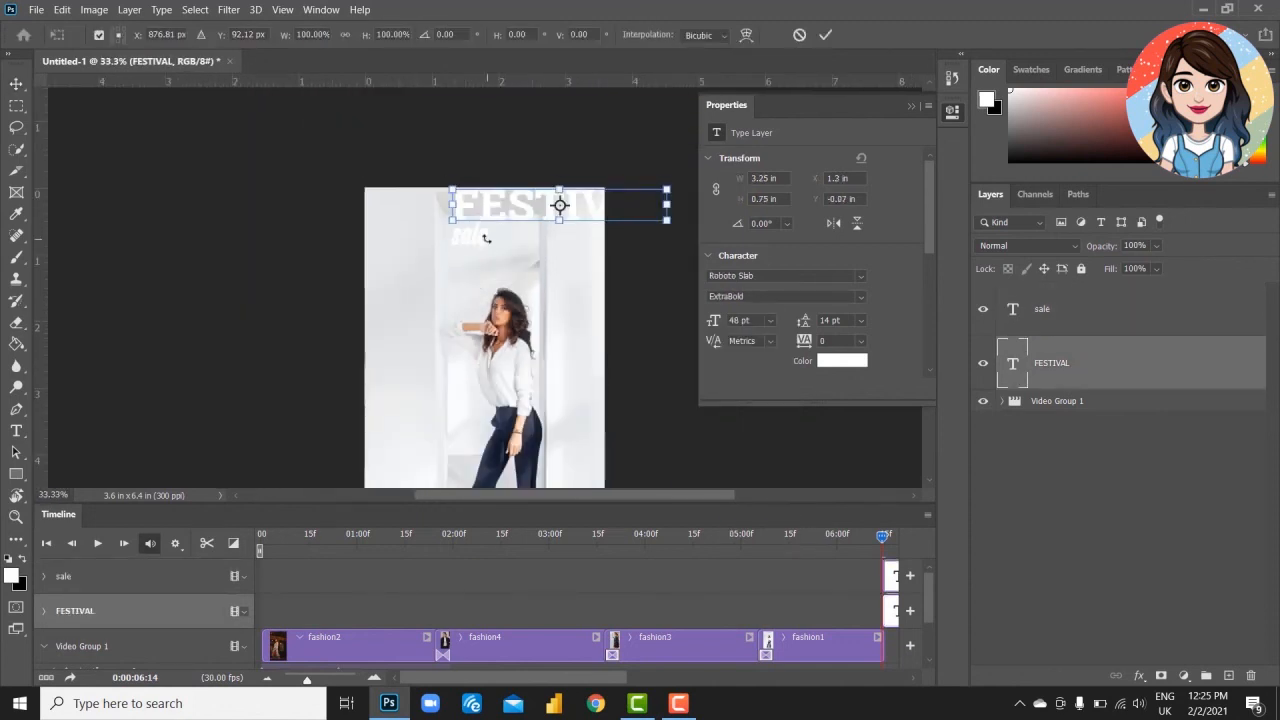
{"action": "left_click", "coordinate": [829, 37]}
- Place FESTIVAL across the upper canvas and scale the sale text to about 214.5%, overlapping the lower half of FESTIVAL
{"action": "left_click_drag", "start_coordinate": [475, 240], "coordinate": [457, 324]}
{"action": "left_click_drag", "start_coordinate": [540, 220], "coordinate": [466, 236]}
{"action": "left_click_drag", "start_coordinate": [466, 327], "coordinate": [548, 281]}
{"action": "left_click_drag", "start_coordinate": [518, 281], "coordinate": [484, 293]}
{"action": "key", "text": "ctrl+plus"}
{"action": "key", "text": "ctrl+plus"}
{"action": "left_click", "coordinate": [825, 34]}
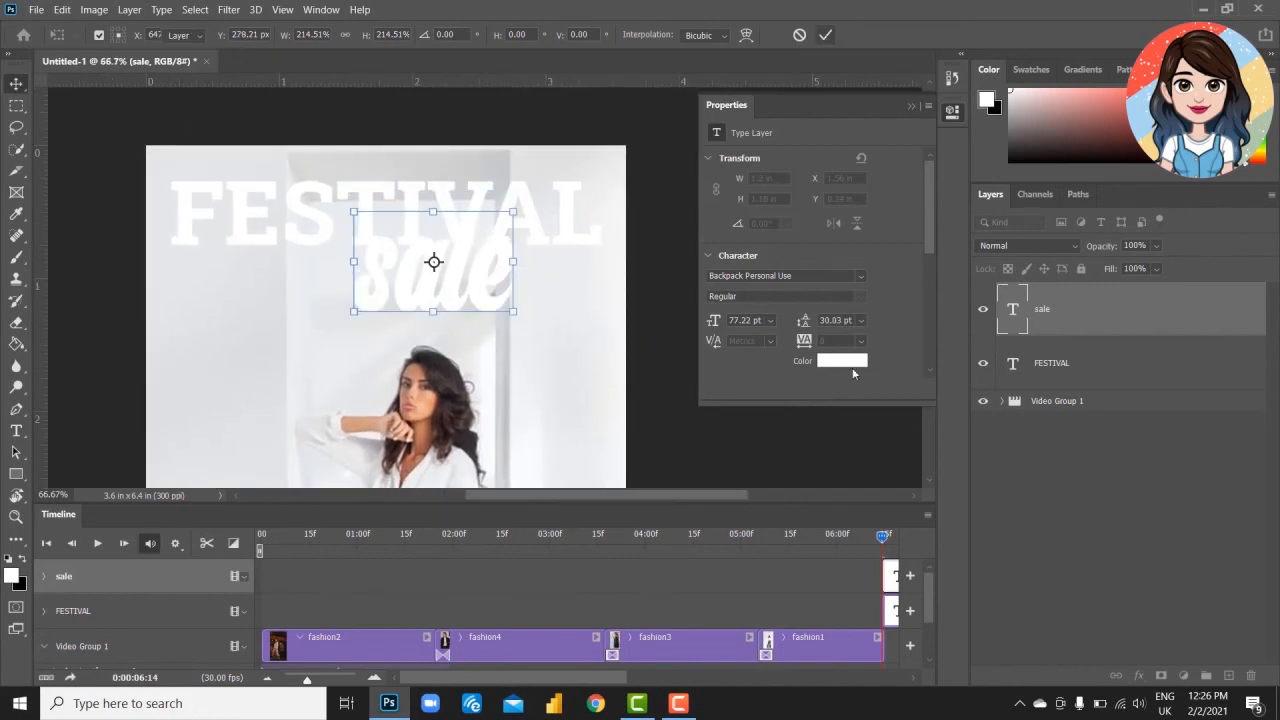
- Change the colour of the sale text to bright red
{"action": "left_click", "coordinate": [842, 360]}
{"action": "left_click_drag", "start_coordinate": [855, 367], "coordinate": [850, 248]}
{"action": "left_click", "coordinate": [603, 326]}
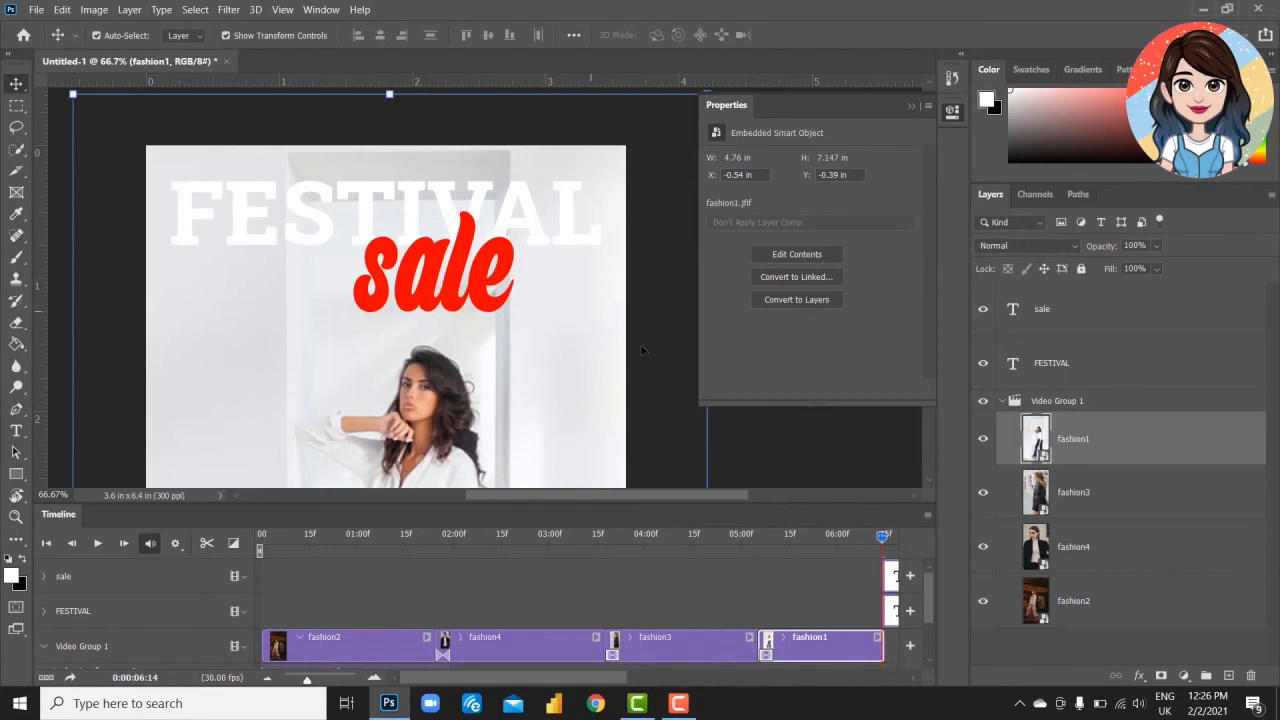
{"action": "left_click", "coordinate": [838, 484]}
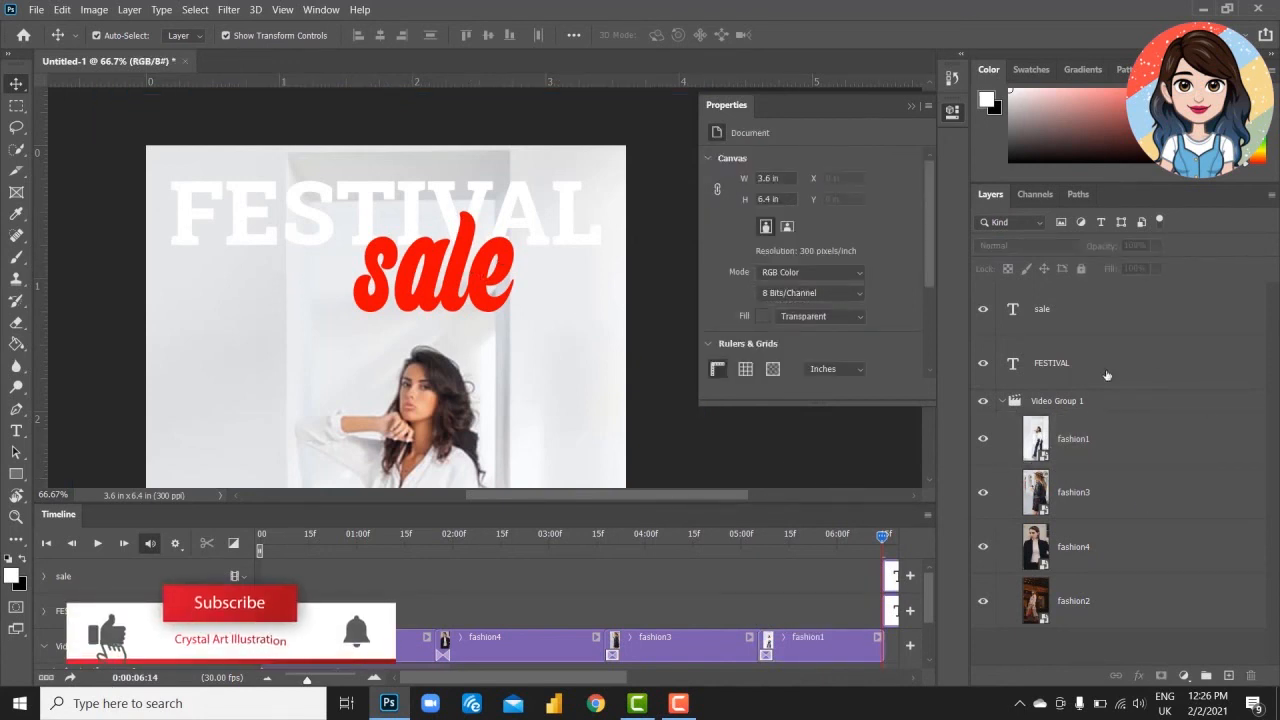
{"action": "left_click", "coordinate": [1041, 365]}
{"action": "left_click", "coordinate": [1036, 313]}
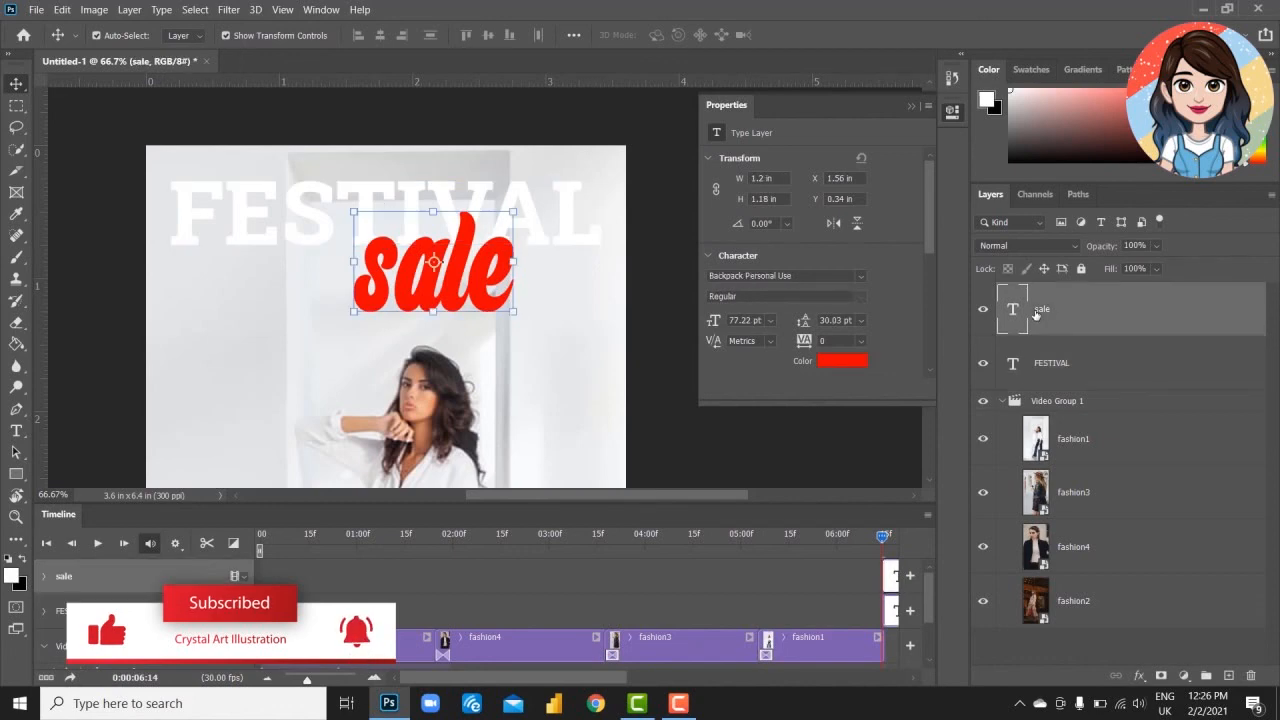
{"action": "left_click_drag", "start_coordinate": [1032, 367], "coordinate": [1036, 284]}
{"action": "left_click", "coordinate": [1018, 368], "text": "shift"}
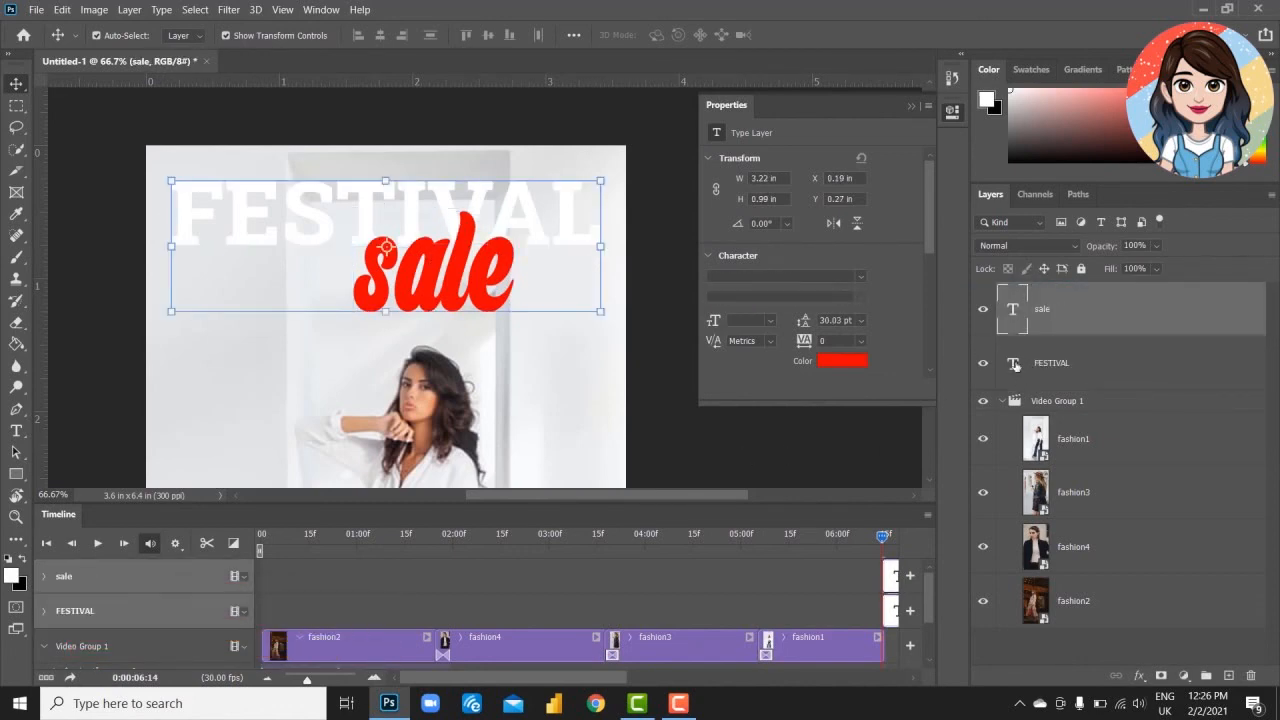
{"action": "left_click", "coordinate": [725, 436]}
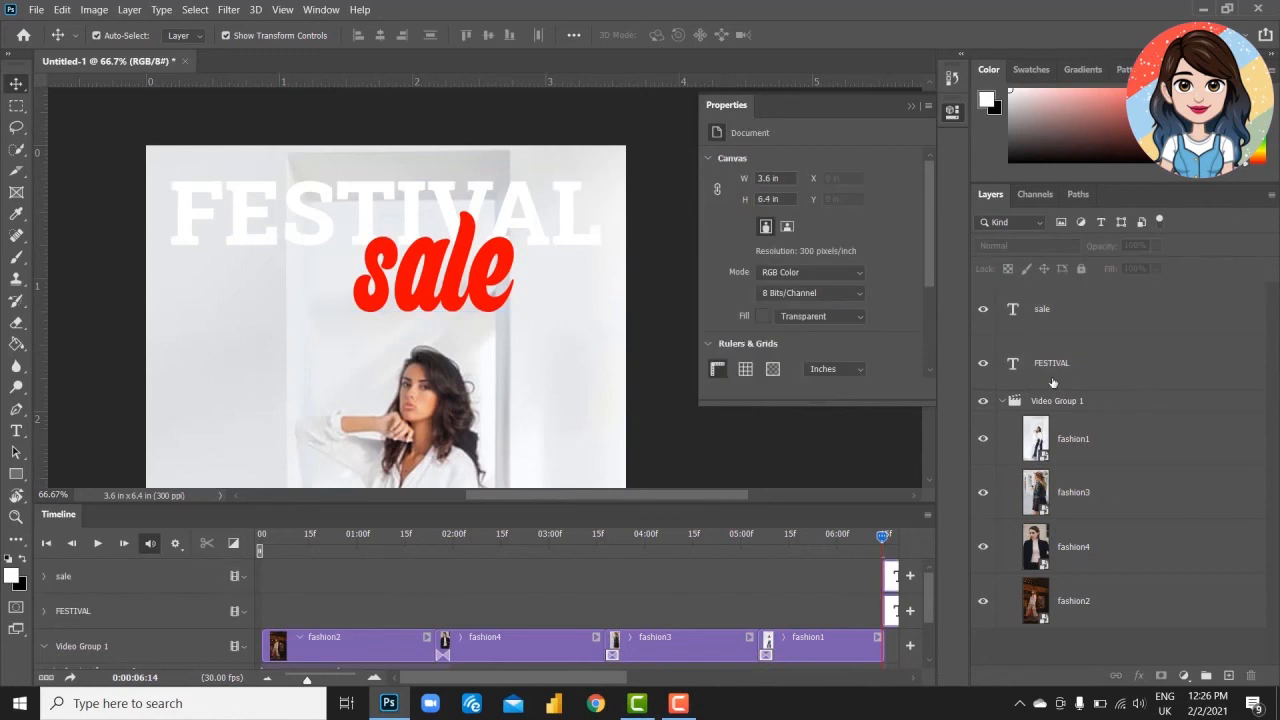
- Load the FESTIVAL lettering as a selection and rasterize the FESTIVAL layer for the Eraser
{"action": "left_click", "coordinate": [1037, 310]}
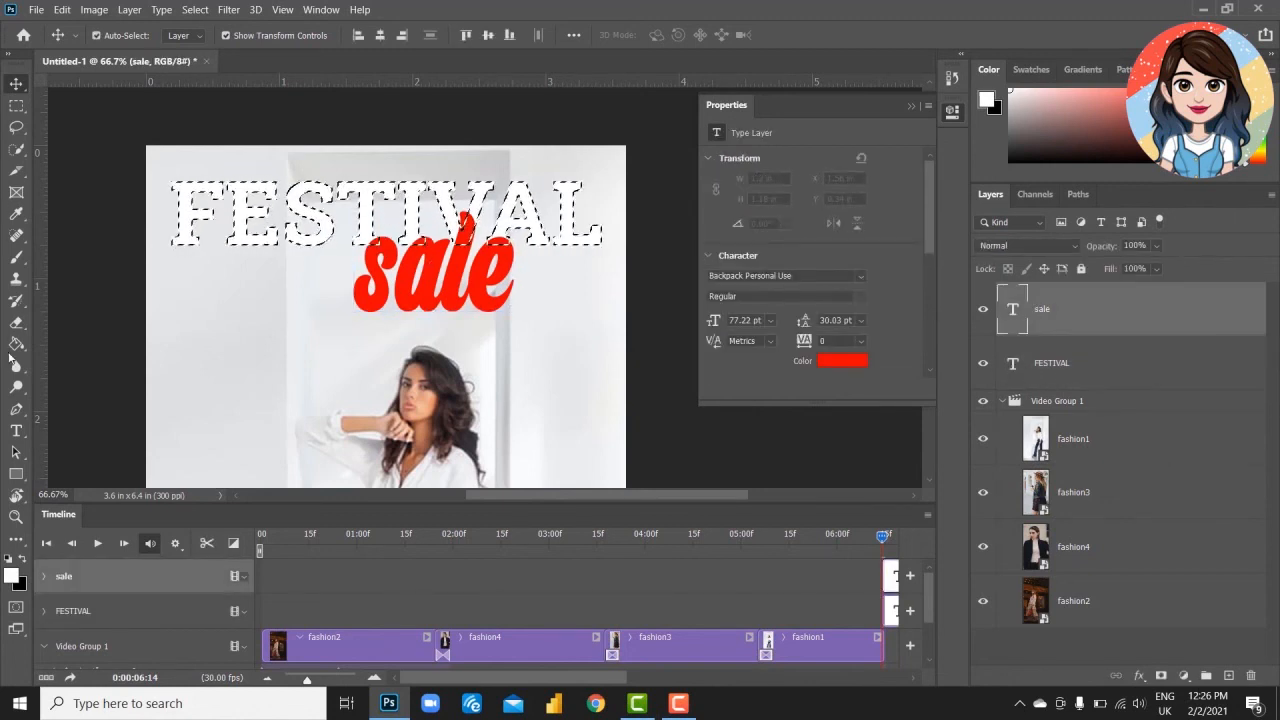
{"action": "key", "text": "e"}
{"action": "left_click", "coordinate": [1047, 364]}
{"action": "left_click", "coordinate": [460, 215]}
{"action": "left_click", "coordinate": [630, 290]}
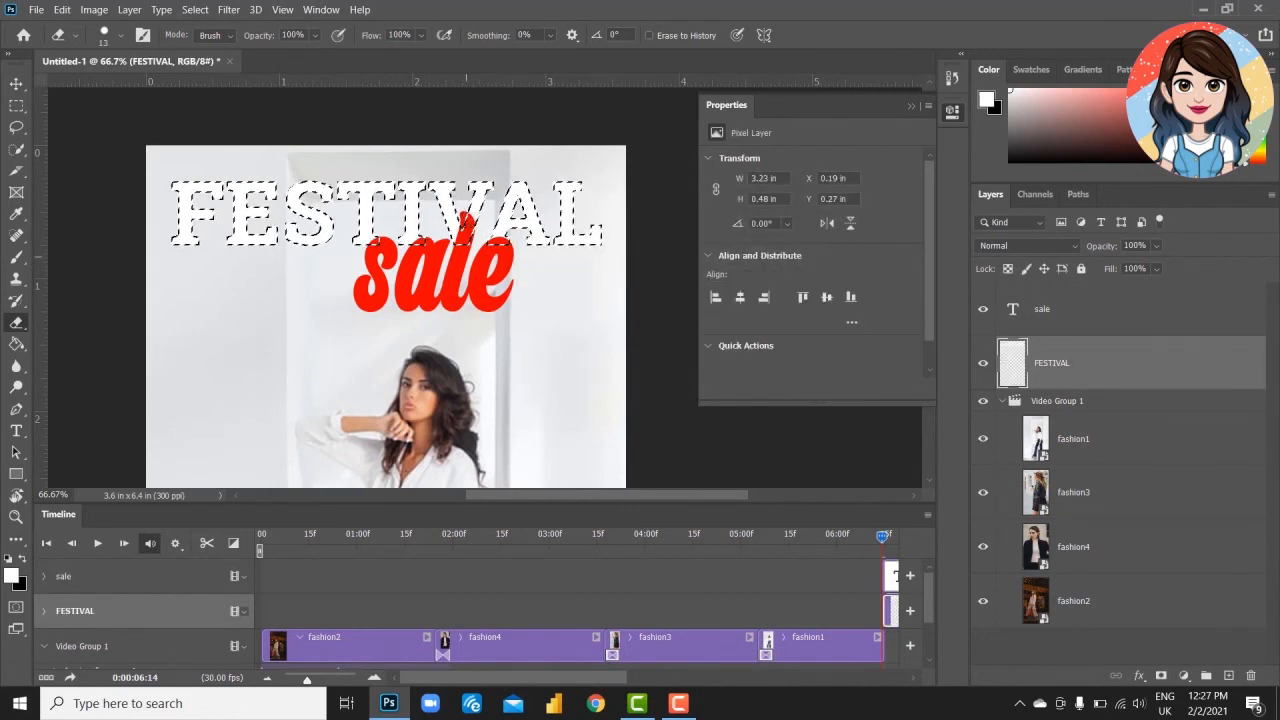
- Rasterize the sale layer, try erasing its red parts inside the FESTIVAL letters, and shift the result
{"action": "left_click", "coordinate": [1015, 310]}
{"action": "left_click", "coordinate": [464, 228]}
{"action": "left_click", "coordinate": [634, 286]}
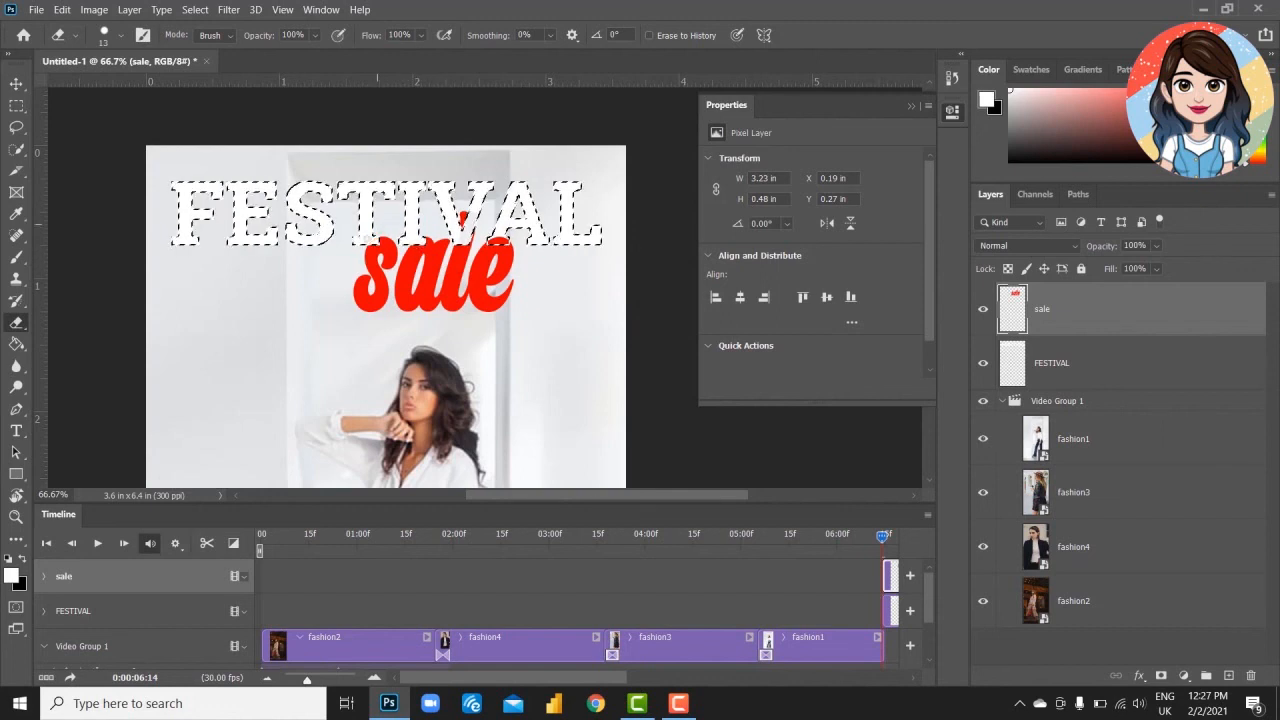
{"action": "key", "text": "ctrl+z"}
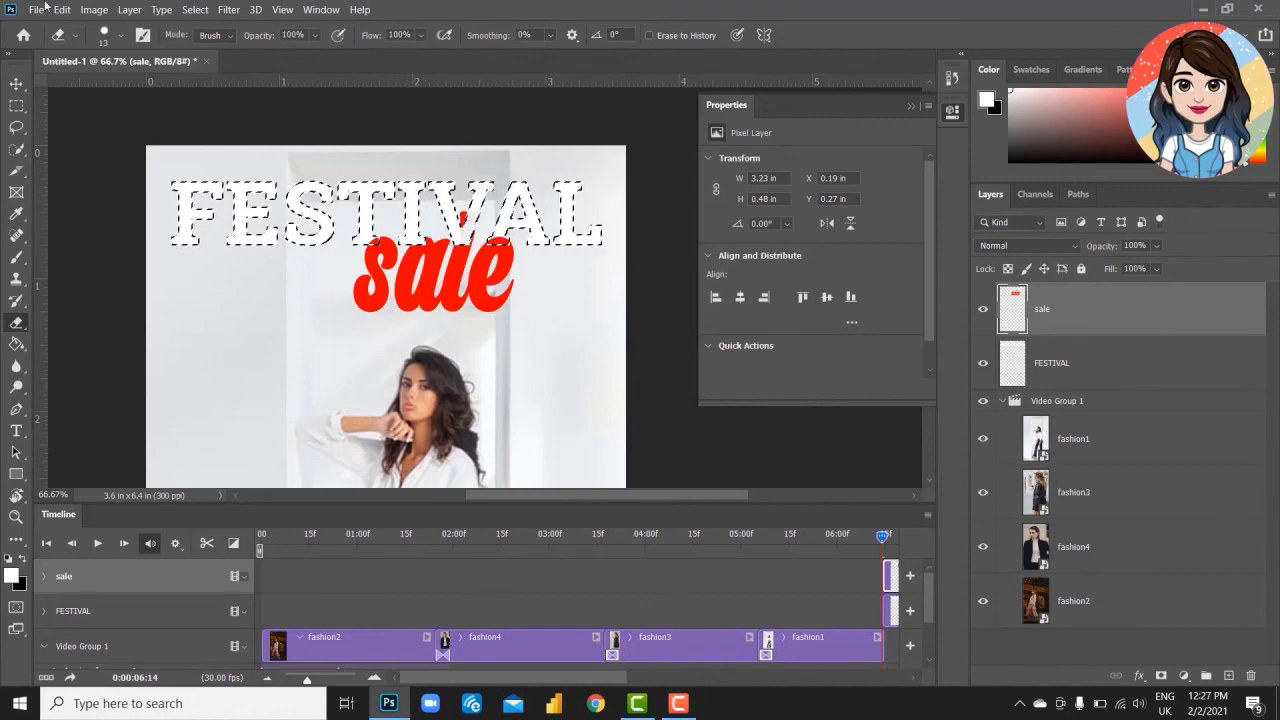
{"action": "key", "text": "v"}
{"action": "mouse_move", "coordinate": [477, 301]}
{"action": "left_mouse_down"}
{"action": "mouse_move", "coordinate": [472, 290]}
{"action": "mouse_move", "coordinate": [477, 301]}
{"action": "left_mouse_up"}
{"action": "key", "text": "ctrl+d"}
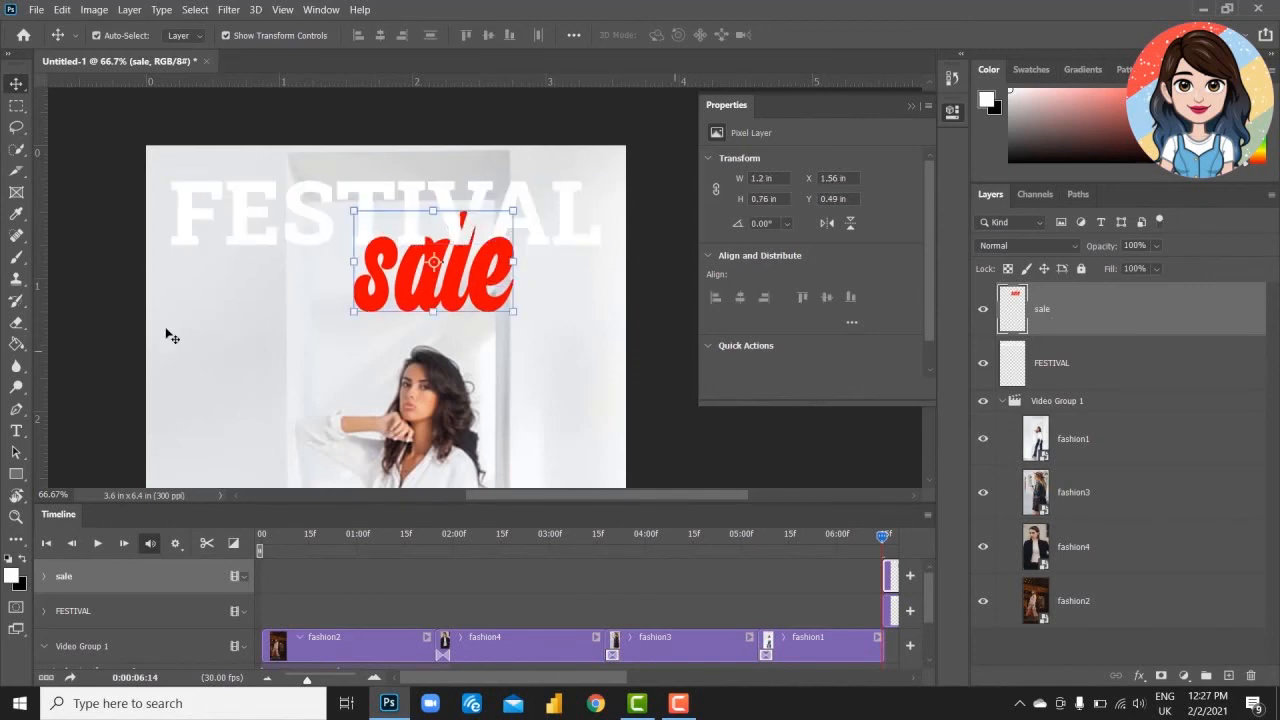
{"action": "left_click_drag", "start_coordinate": [457, 303], "coordinate": [502, 287]}
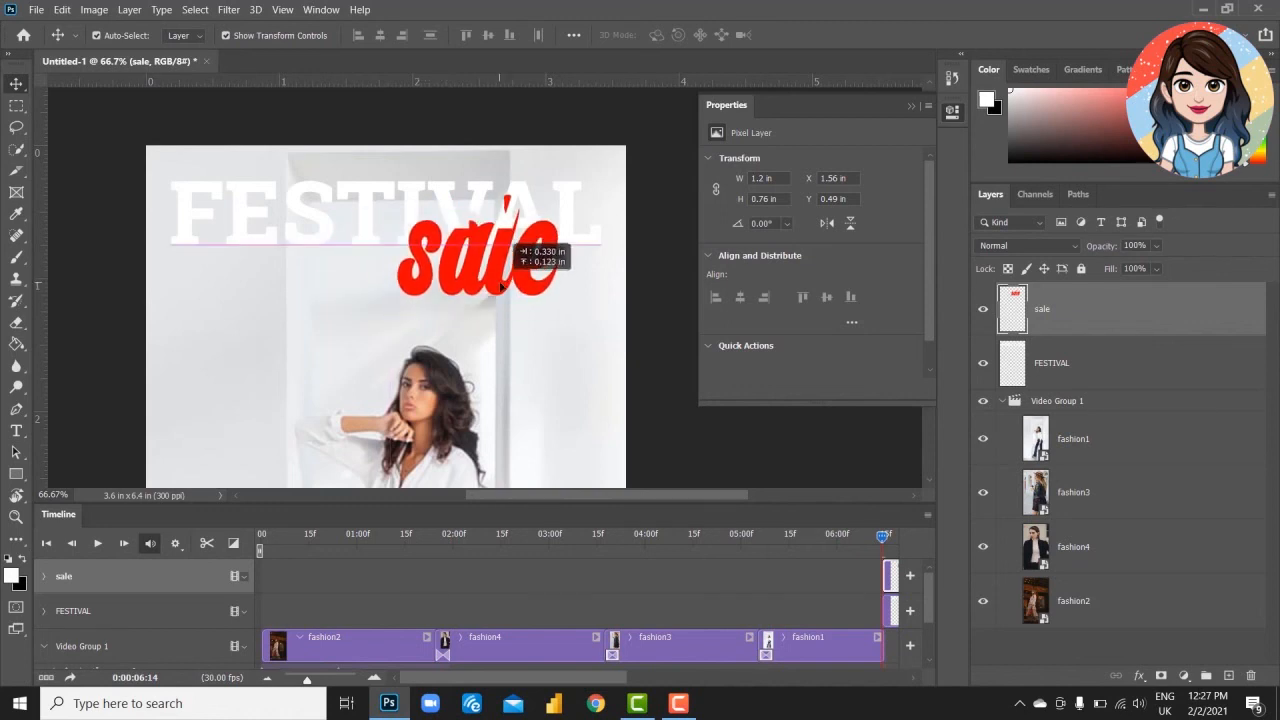
- Undo the move, the erasing and the rasterizing of the sale and FESTIVAL layers
{"action": "key", "text": "ctrl+z"}
{"action": "key", "text": "ctrl+z"}
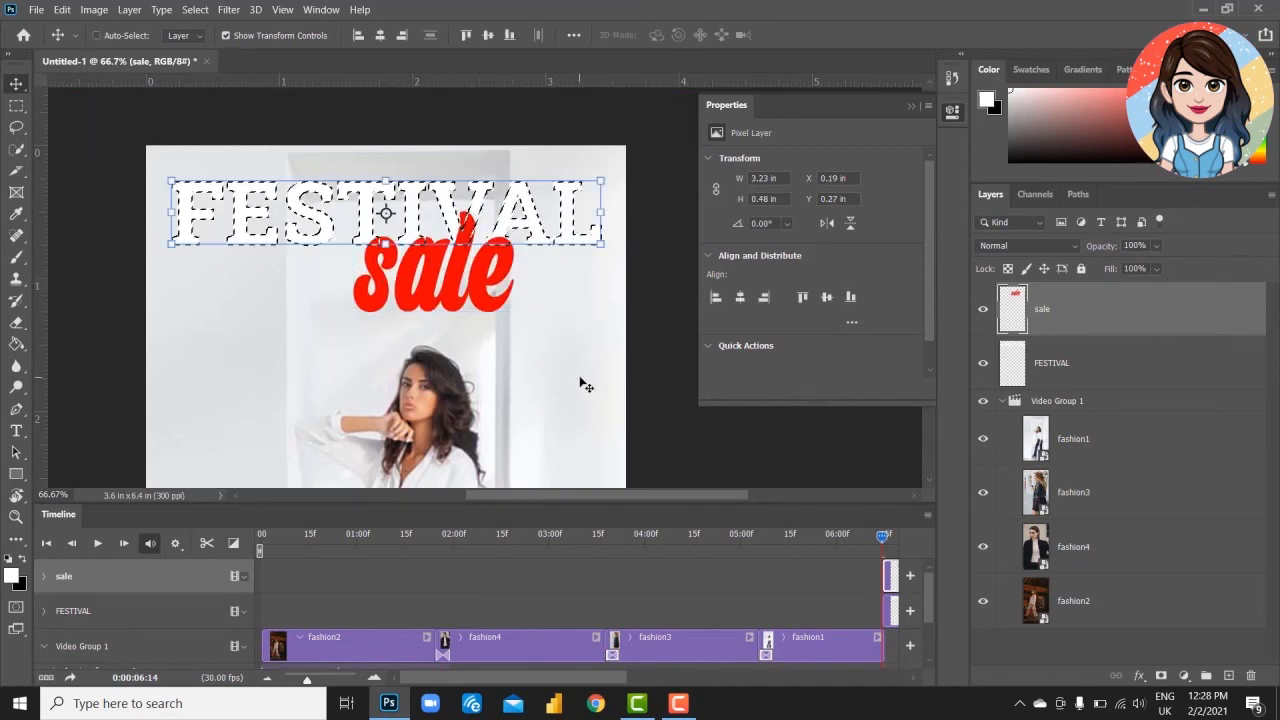
{"action": "key", "text": "ctrl+z"}
{"action": "key", "text": "ctrl+z"}
{"action": "key", "text": "ctrl+z"}
- Shift the sale text slightly up and right over FESTIVAL, and load the FESTIVAL lettering as a selection
{"action": "left_click_drag", "start_coordinate": [481, 295], "coordinate": [512, 278]}
{"action": "left_click", "coordinate": [1040, 315]}
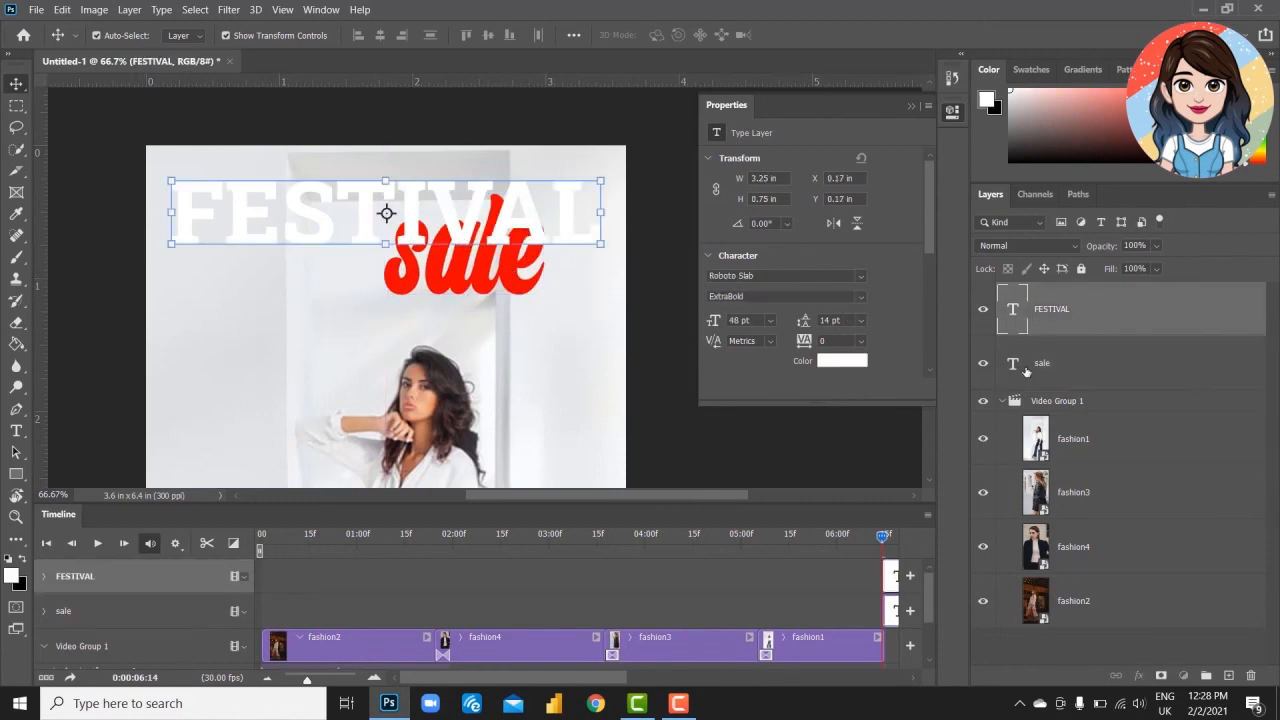
{"action": "left_click", "coordinate": [1027, 372]}
{"action": "left_click", "coordinate": [1016, 312], "text": "ctrl"}
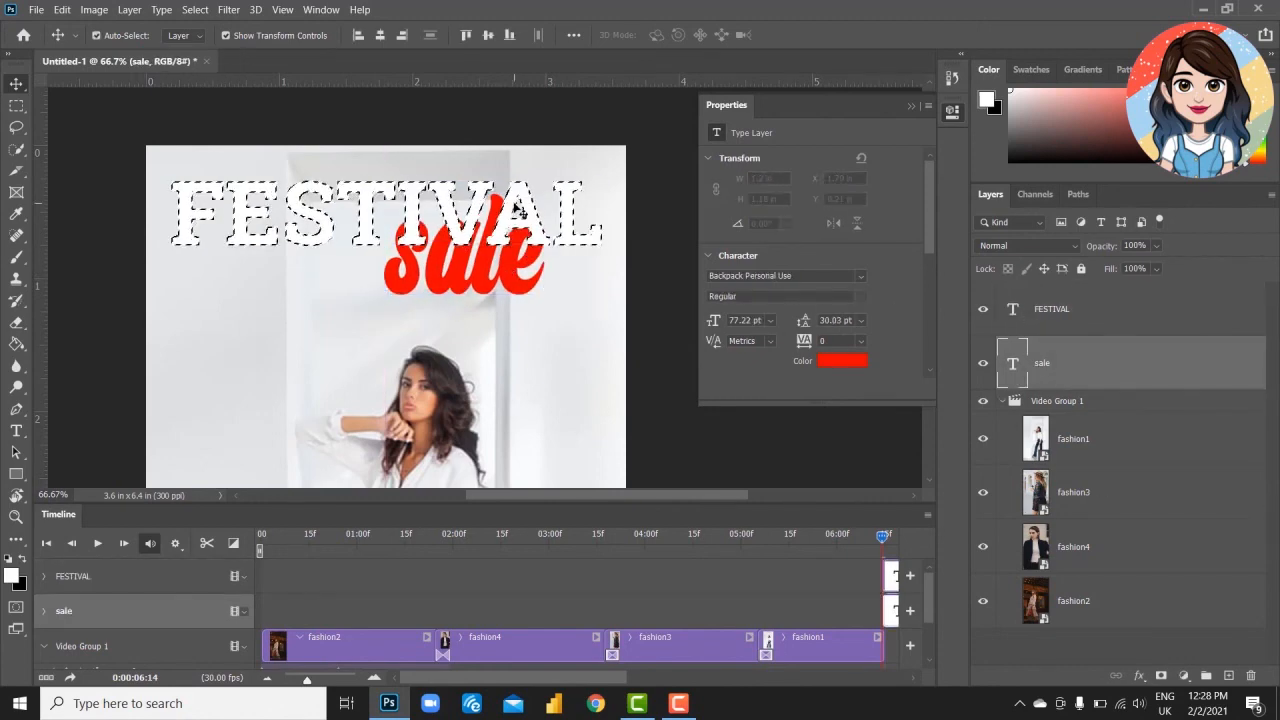
- Move the sale layer above the FESTIVAL layer and rasterize it for the Eraser
{"action": "key", "text": "ctrl+plus"}
{"action": "key", "text": "ctrl+plus"}
{"action": "left_click_drag", "start_coordinate": [501, 225], "coordinate": [379, 397]}
{"action": "left_click_drag", "start_coordinate": [1042, 362], "coordinate": [1040, 300]}
{"action": "left_click", "coordinate": [16, 325]}
{"action": "left_click", "coordinate": [533, 308]}
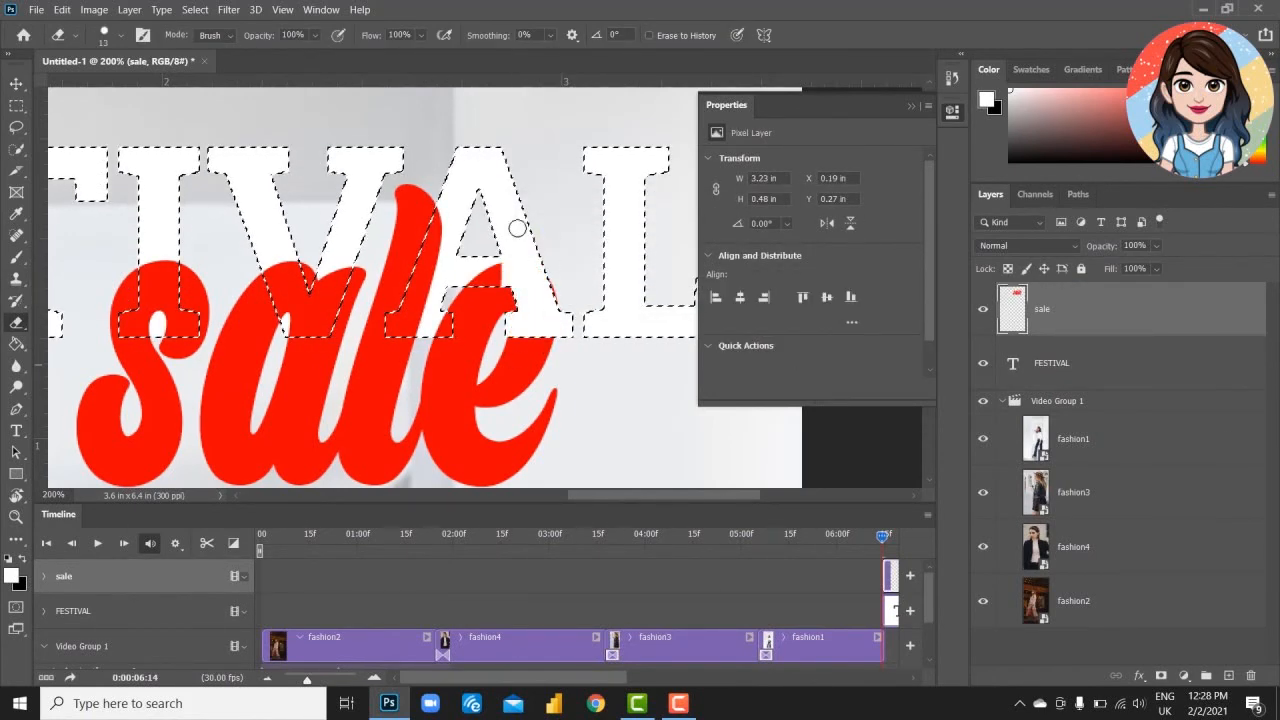
- Erase parts of the red sale lettering inside the I, V and A of FESTIVAL to interlace the words, and clear the selection
{"action": "left_click", "coordinate": [22, 559]}
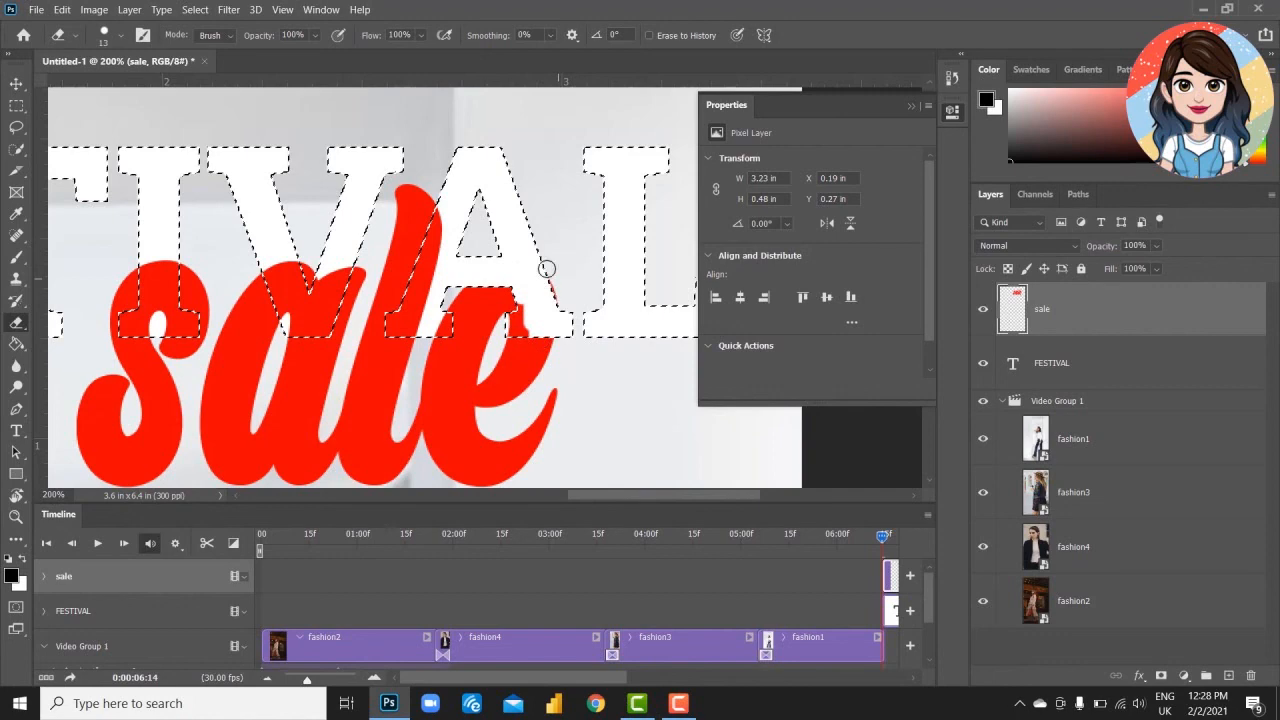
{"action": "scroll", "coordinate": [535, 210], "scroll_direction": "left", "scroll_amount": 4}
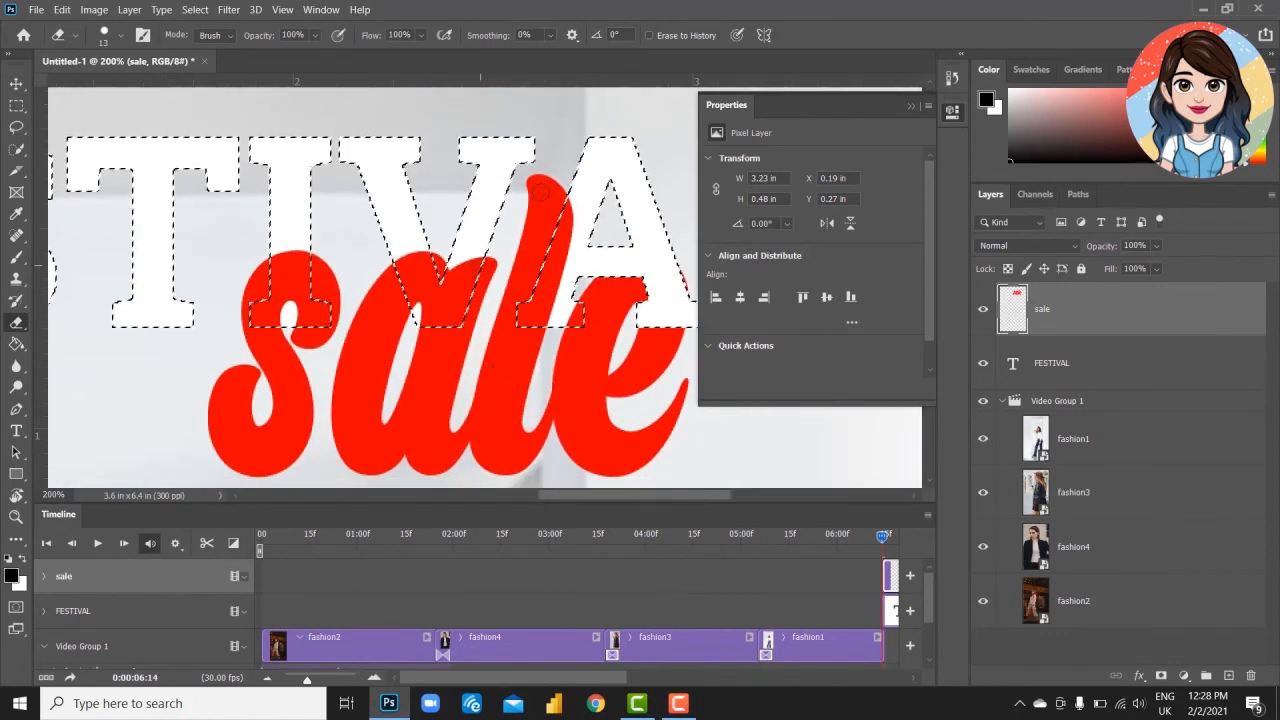
{"action": "left_click_drag", "start_coordinate": [576, 204], "coordinate": [568, 197]}
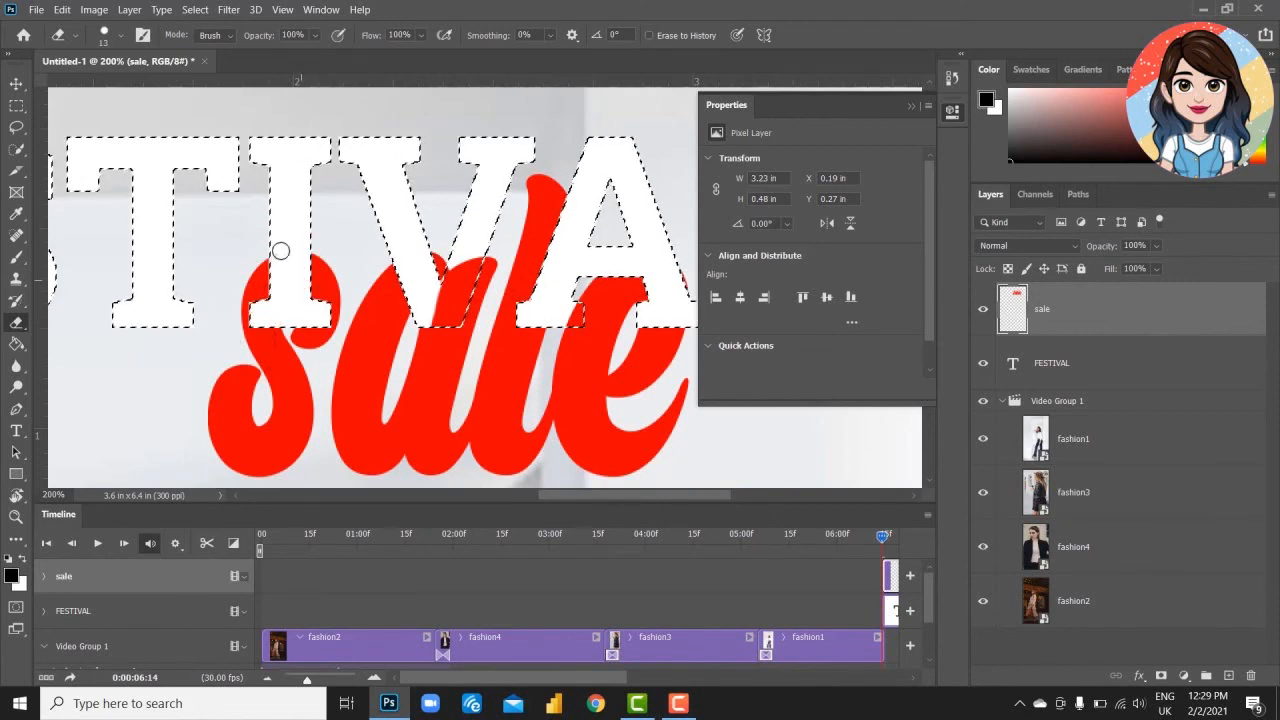
{"action": "mouse_move", "coordinate": [287, 304]}
{"action": "left_mouse_down"}
{"action": "mouse_move", "coordinate": [287, 324]}
{"action": "mouse_move", "coordinate": [305, 315]}
{"action": "left_mouse_up"}
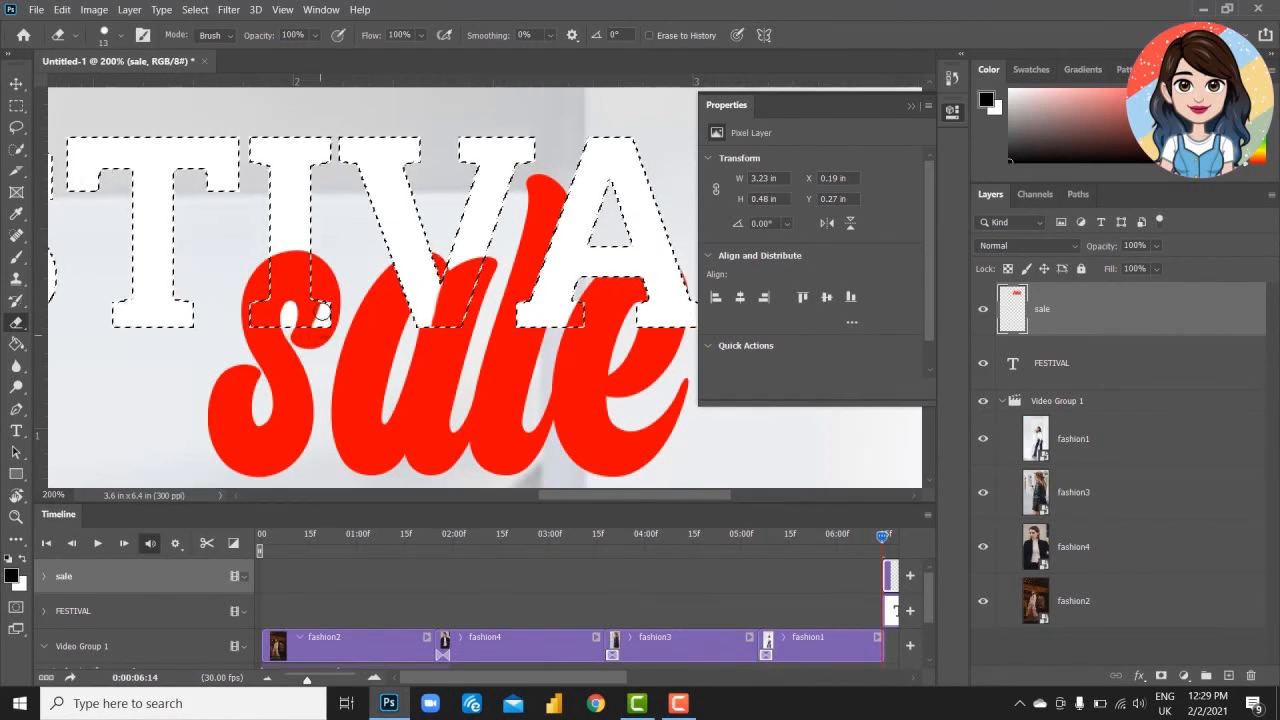
{"action": "mouse_move", "coordinate": [301, 308]}
{"action": "left_mouse_down"}
{"action": "mouse_move", "coordinate": [311, 340]}
{"action": "mouse_move", "coordinate": [307, 313]}
{"action": "mouse_move", "coordinate": [333, 296]}
{"action": "mouse_move", "coordinate": [299, 309]}
{"action": "left_mouse_up"}
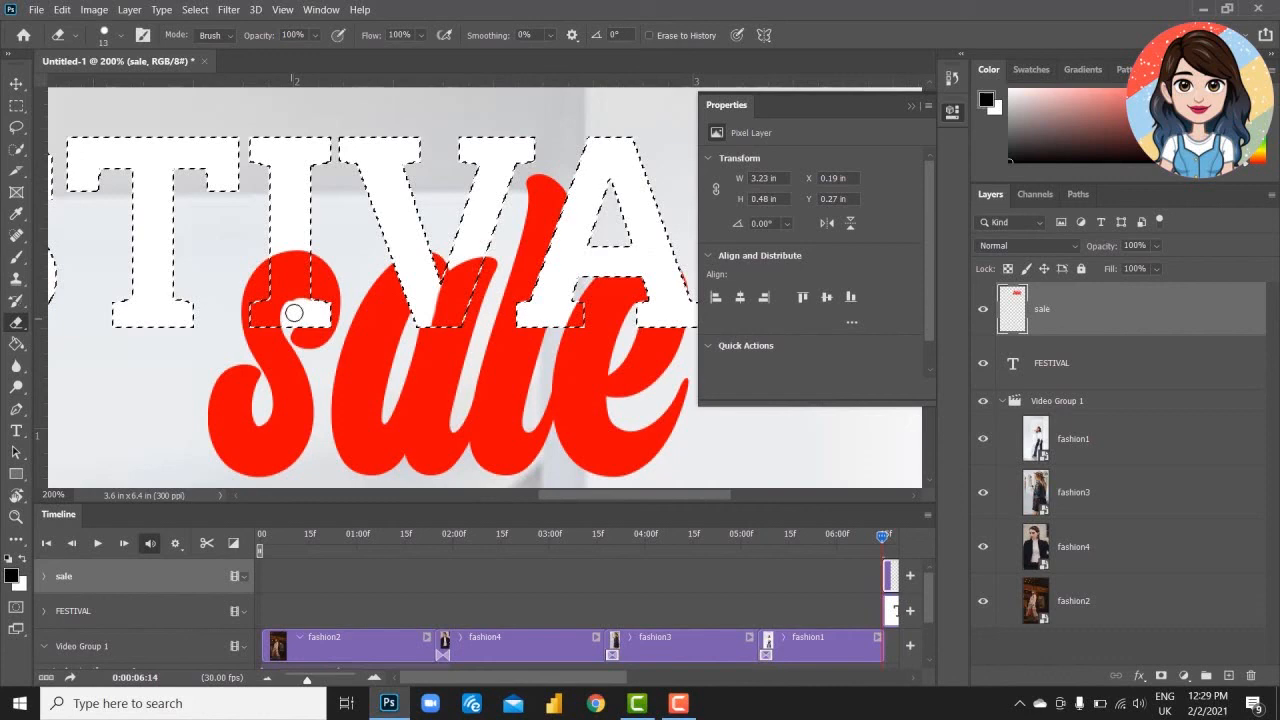
{"action": "key", "text": "v"}
{"action": "key", "text": "ctrl+d"}
{"action": "left_click", "coordinate": [756, 458]}
{"action": "key", "text": "ctrl+minus"}
{"action": "key", "text": "ctrl+minus"}
{"action": "left_click_drag", "start_coordinate": [537, 424], "coordinate": [539, 328]}
- Add a drop shadow to the FESTIVAL layer with 42% opacity, 5 px distance, 10% spread and 18 px size
{"action": "left_click", "coordinate": [1117, 367]}
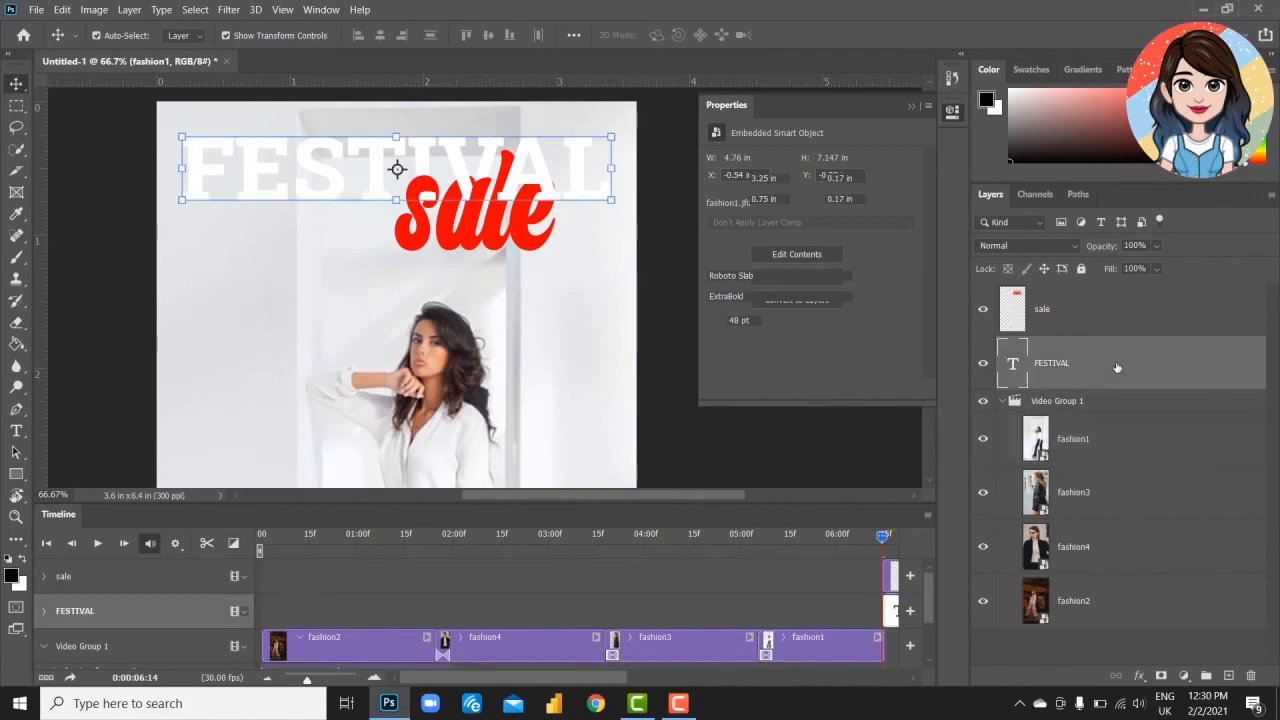
{"action": "double_click", "coordinate": [1117, 367]}
{"action": "left_click", "coordinate": [655, 480]}
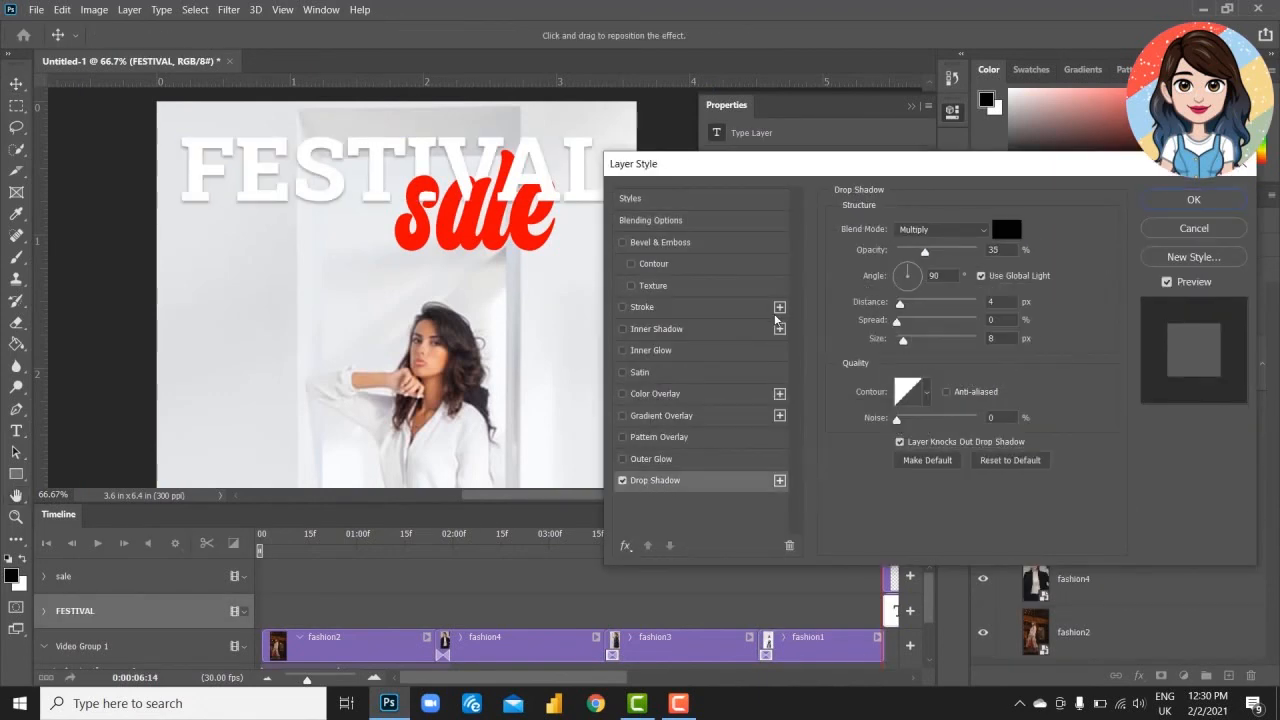
{"action": "left_click_drag", "start_coordinate": [924, 251], "coordinate": [945, 251]}
{"action": "left_click_drag", "start_coordinate": [899, 302], "coordinate": [907, 340]}
{"action": "left_click_drag", "start_coordinate": [945, 251], "coordinate": [929, 252]}
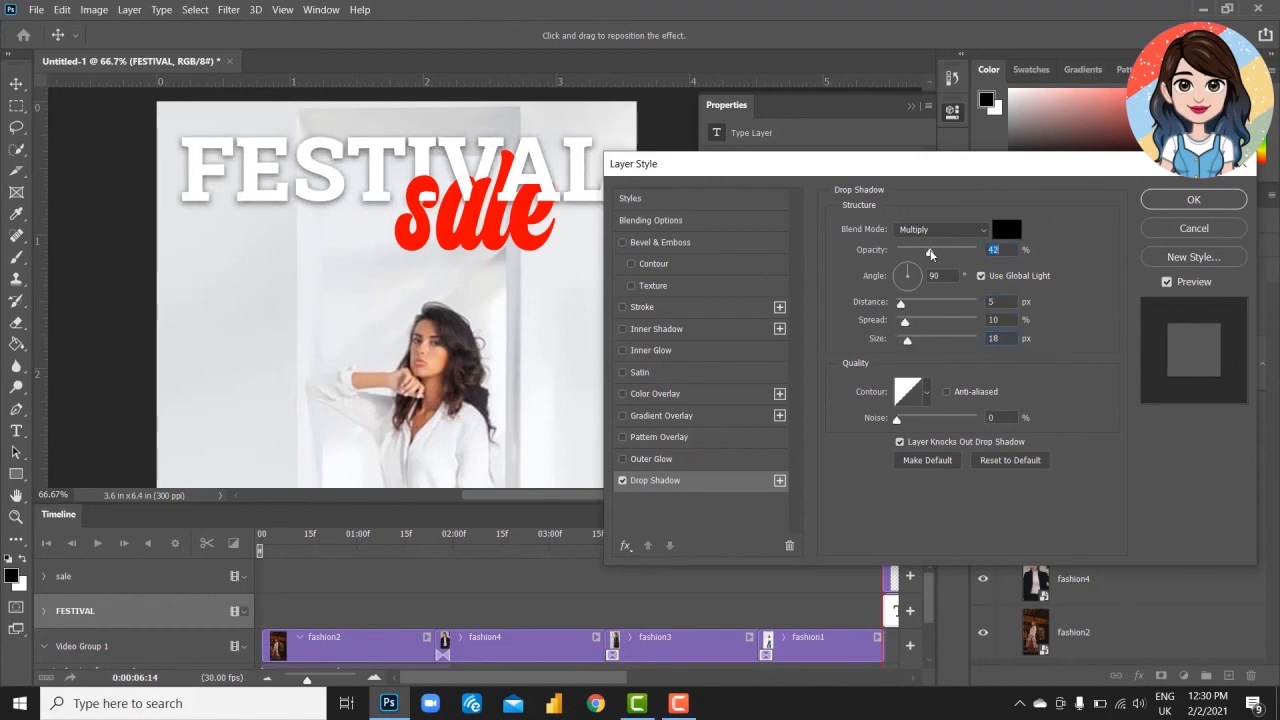
{"action": "left_click", "coordinate": [1193, 199]}
- Add a drop shadow to the sale layer with 29% opacity, 9 px distance, 4% spread and 4 px size
{"action": "left_click", "coordinate": [1126, 318]}
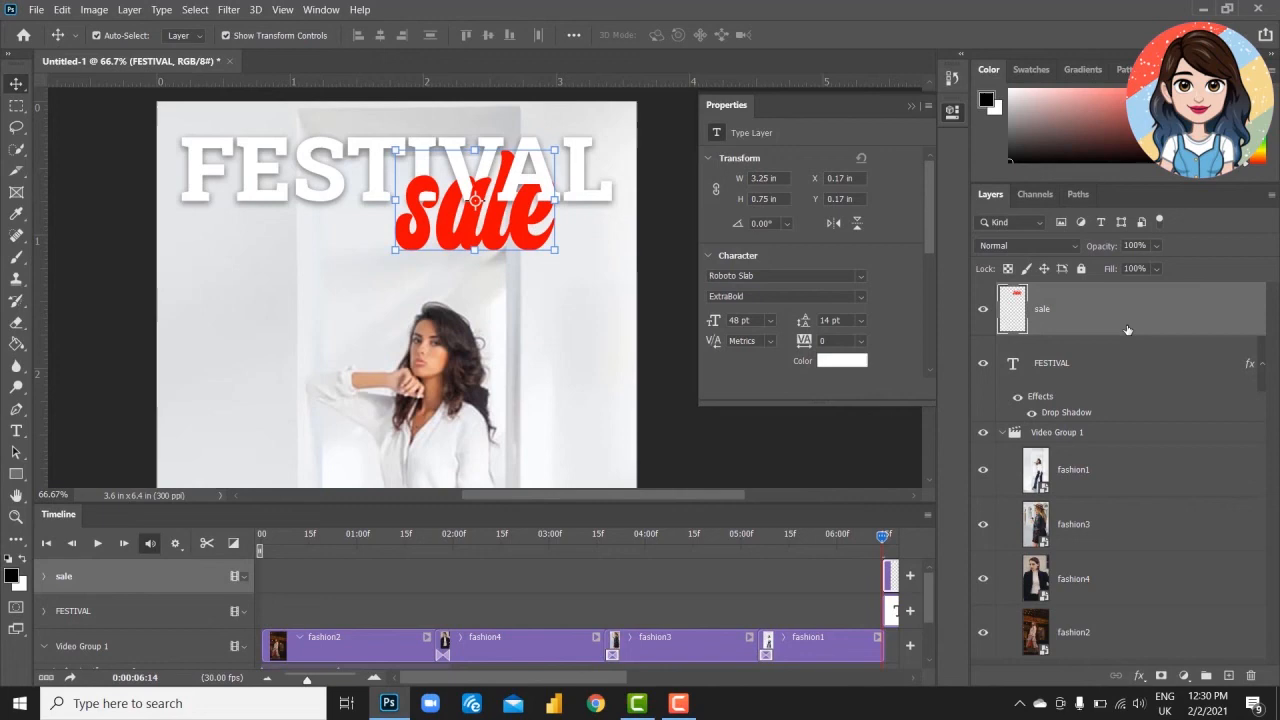
{"action": "double_click", "coordinate": [1126, 329]}
{"action": "left_click", "coordinate": [655, 480]}
{"action": "left_click_drag", "start_coordinate": [933, 252], "coordinate": [919, 252]}
{"action": "mouse_move", "coordinate": [904, 321]}
{"action": "left_mouse_down"}
{"action": "mouse_move", "coordinate": [899, 341]}
{"action": "mouse_move", "coordinate": [903, 311]}
{"action": "left_mouse_up"}
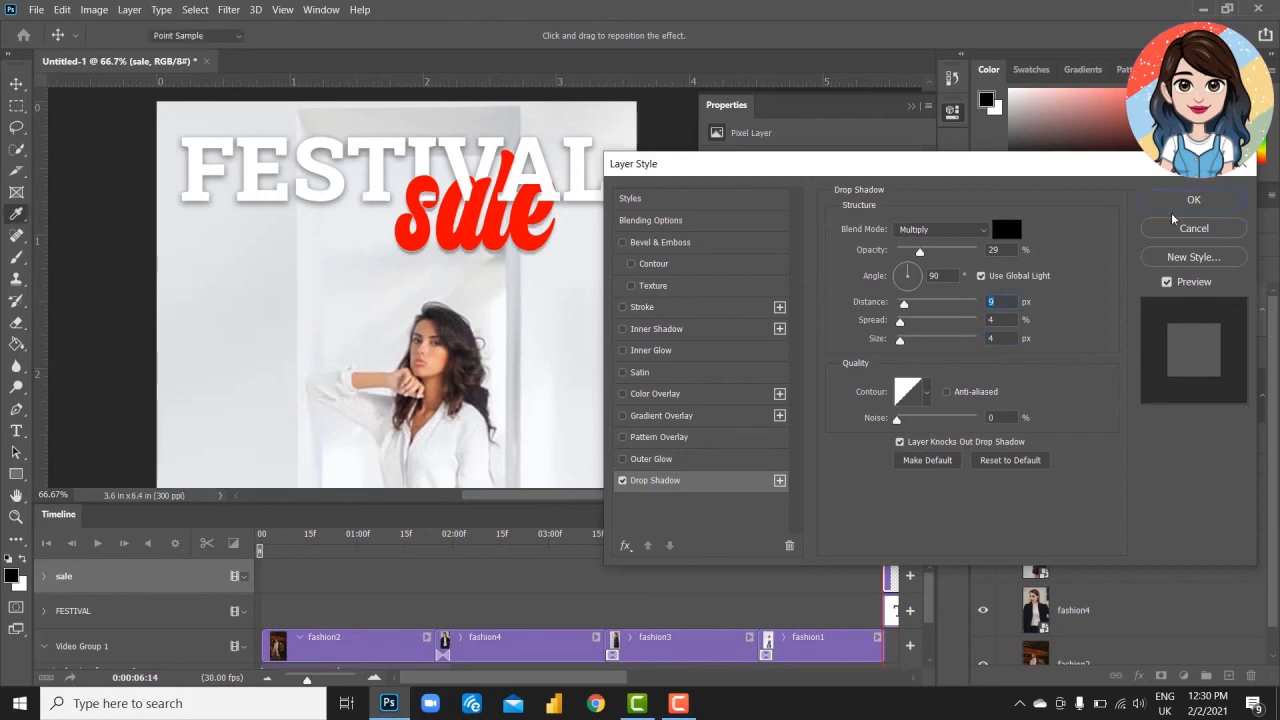
{"action": "left_click", "coordinate": [1193, 199]}
- Add a new text layer reading 25% OFF at the woman's waist height
{"action": "key", "text": "ctrl+minus"}
{"action": "key", "text": "ctrl+minus"}
{"action": "key", "text": "t"}
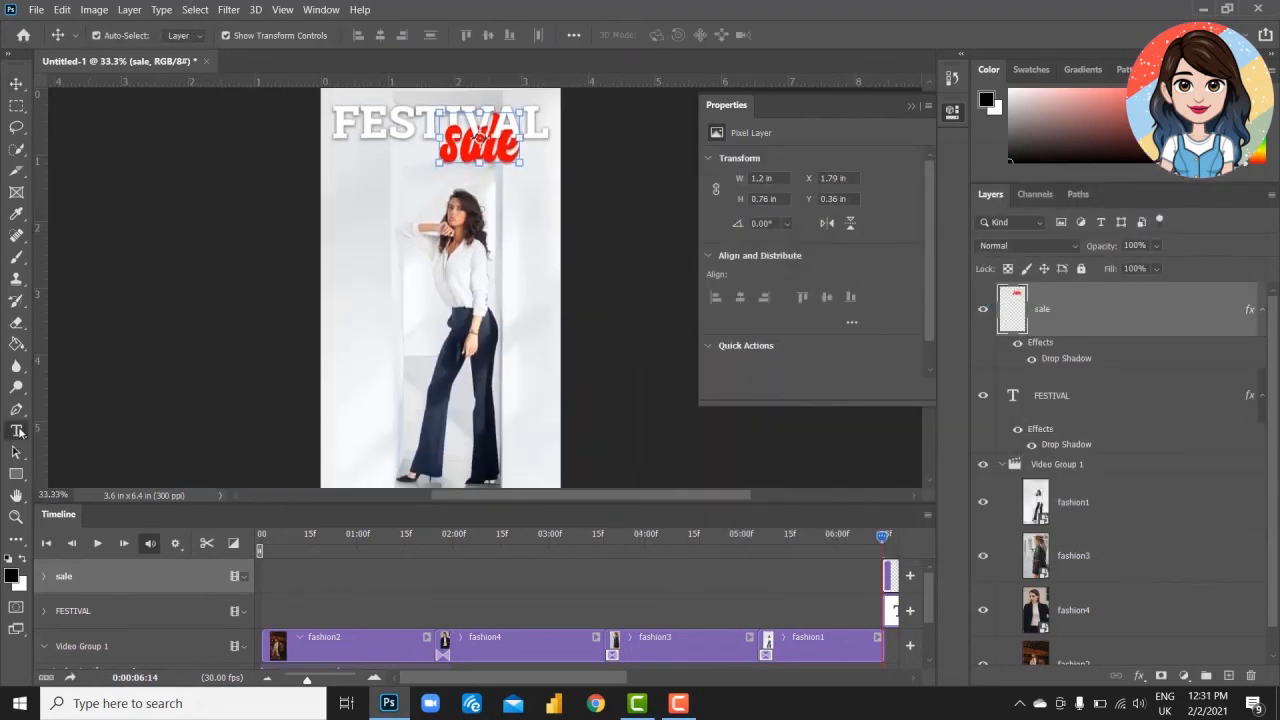
{"action": "left_click", "coordinate": [364, 321]}
{"action": "type", "text": "20% OFF"}
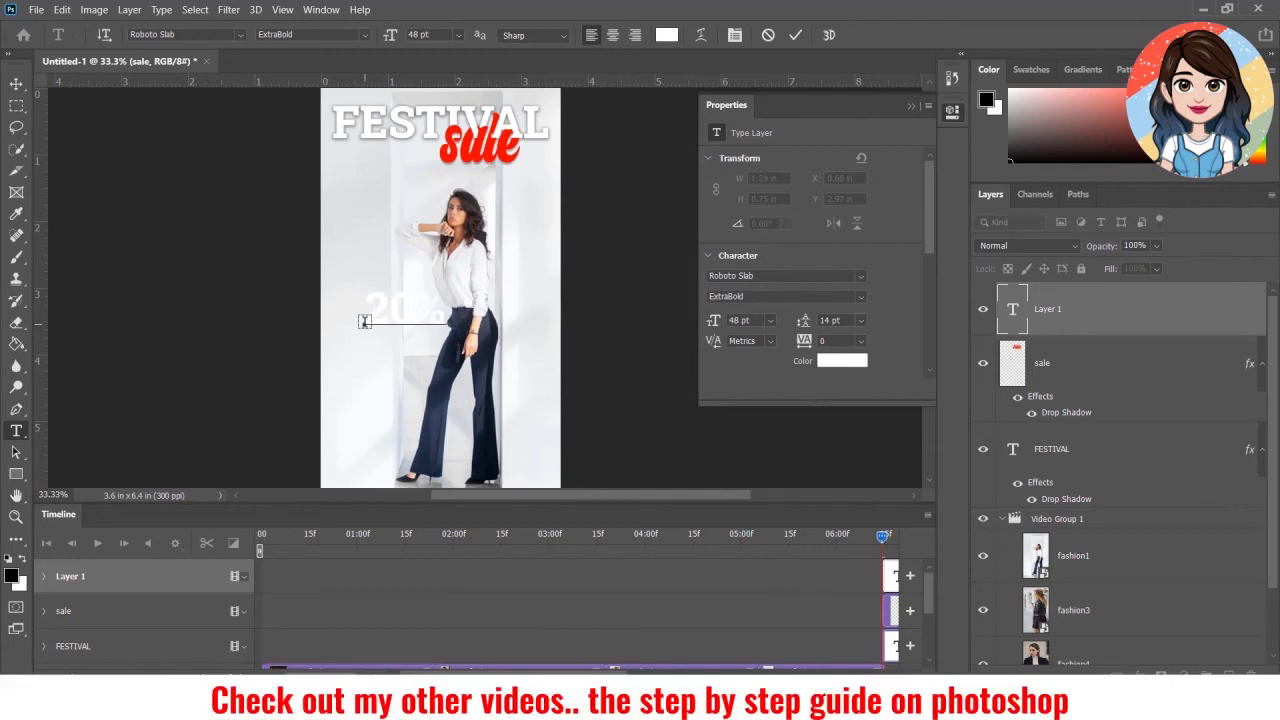
{"action": "left_click", "coordinate": [795, 34]}
- Set the 25% OFF text to 30 pt and move it beside the woman's waist, near the canvas's left edge
{"action": "key", "text": "v"}
{"action": "left_click", "coordinate": [770, 320]}
{"action": "left_click", "coordinate": [760, 484]}
{"action": "left_click_drag", "start_coordinate": [445, 318], "coordinate": [408, 328]}
- Change the colour of the 25% OFF text to red and deselect it
{"action": "left_click", "coordinate": [841, 360]}
{"action": "left_click_drag", "start_coordinate": [841, 360], "coordinate": [851, 248]}
{"action": "left_click", "coordinate": [1020, 243]}
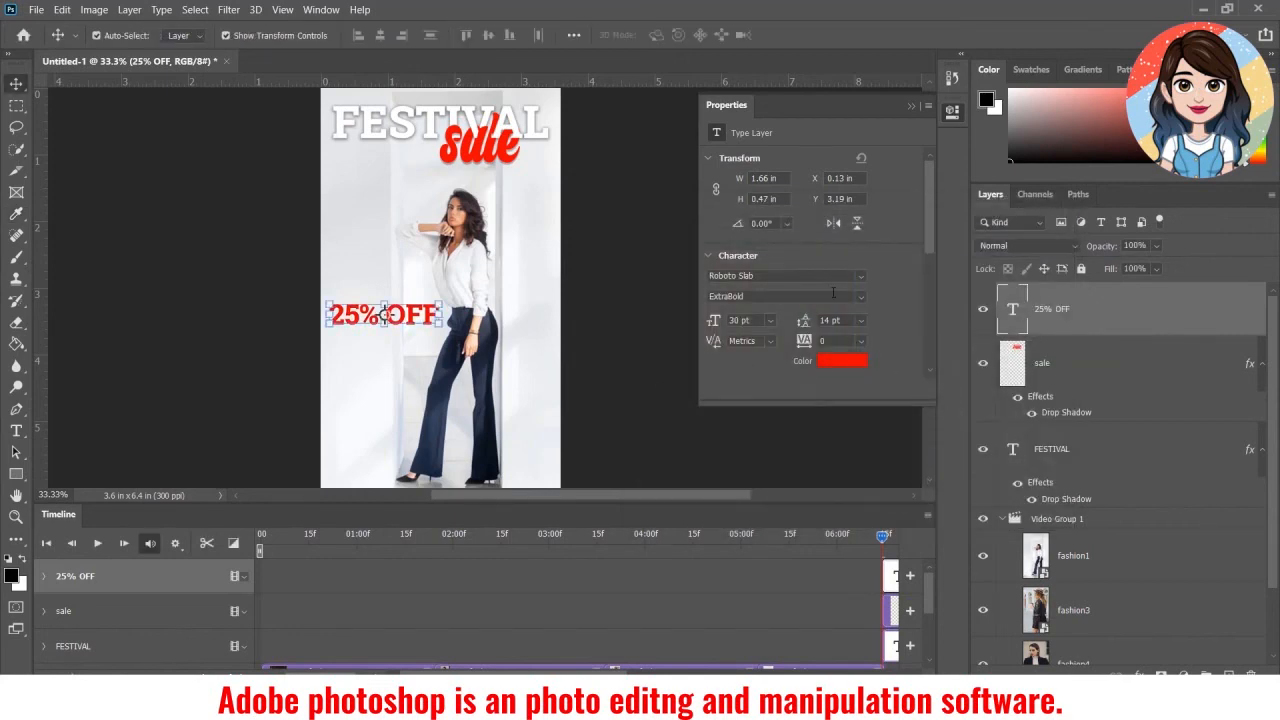
{"action": "left_click", "coordinate": [410, 392]}
{"action": "left_click", "coordinate": [112, 371]}
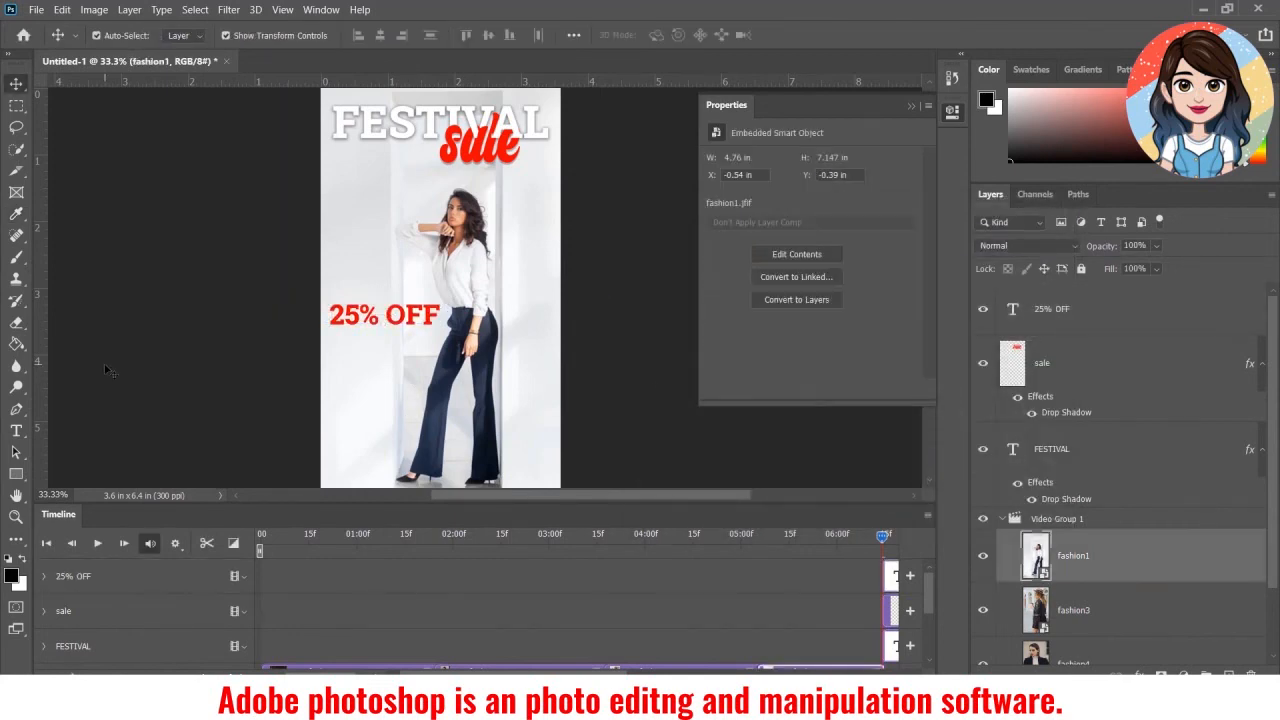
- Skew the 25% OFF text vertically by about -10° so it slants upward beside the woman's waist
{"action": "left_click", "coordinate": [17, 475]}
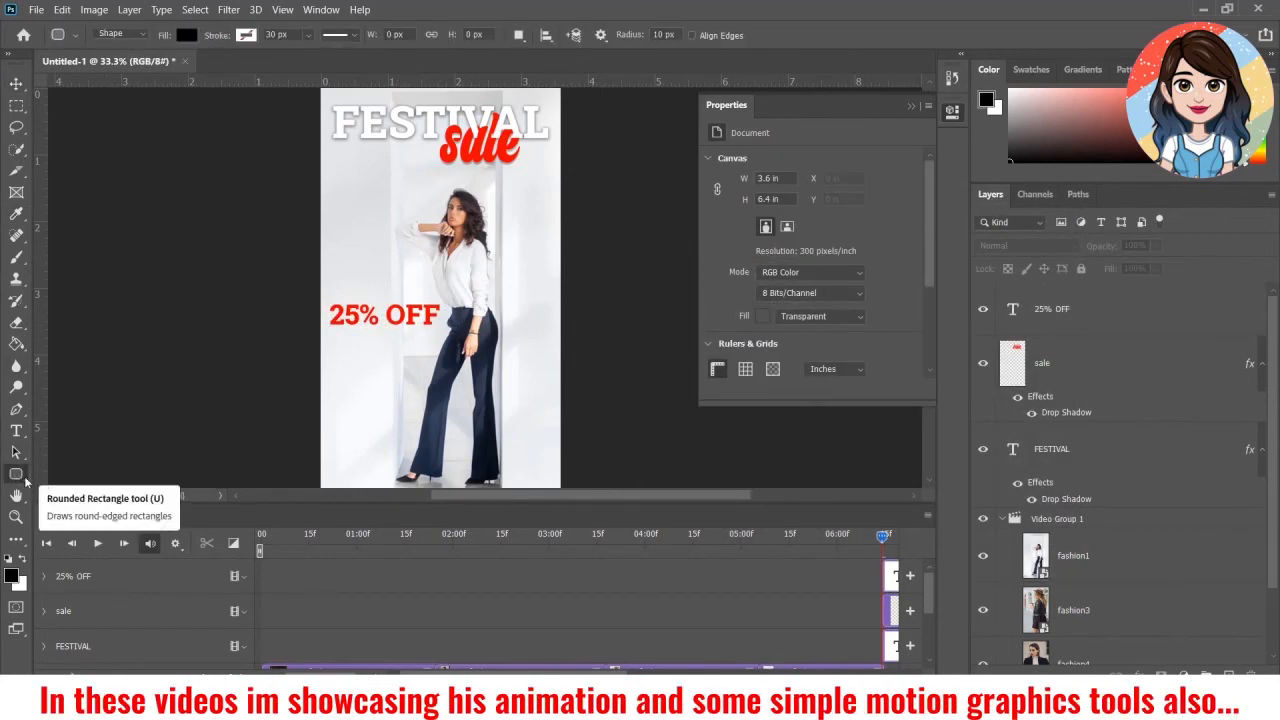
{"action": "key", "text": "v"}
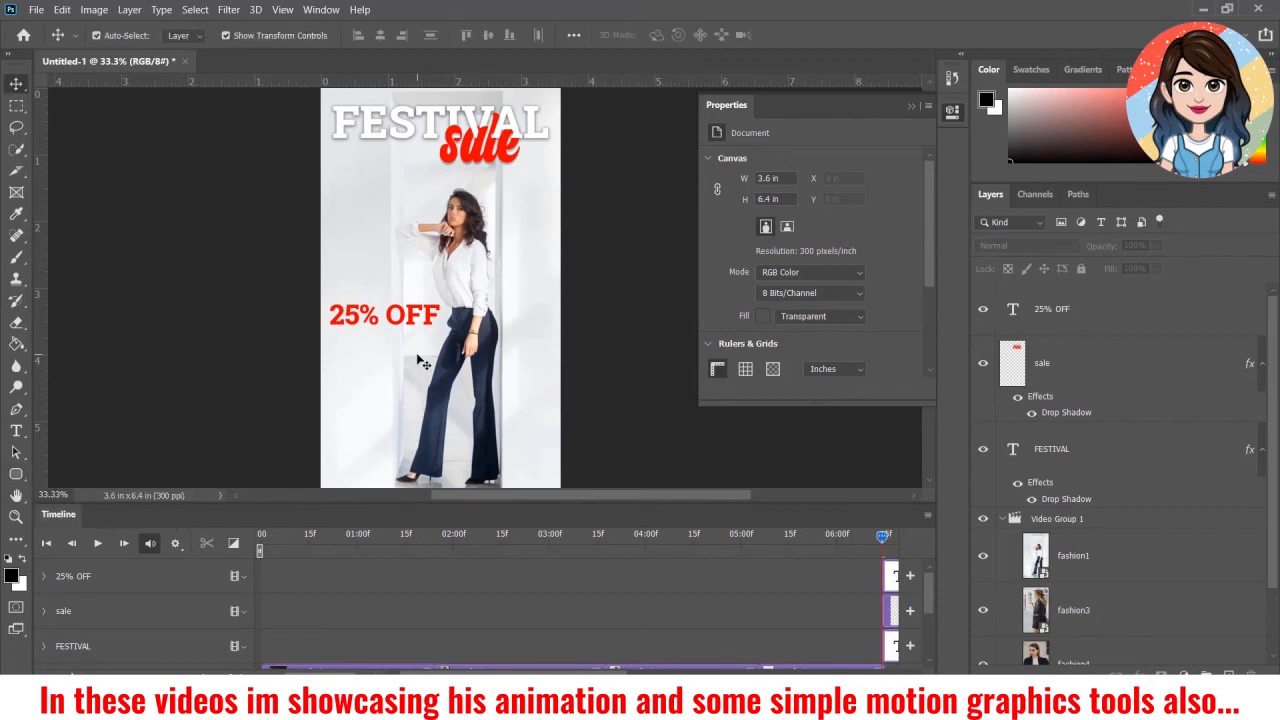
{"action": "left_click", "coordinate": [420, 322]}
{"action": "left_click_drag", "start_coordinate": [440, 304], "coordinate": [389, 325]}
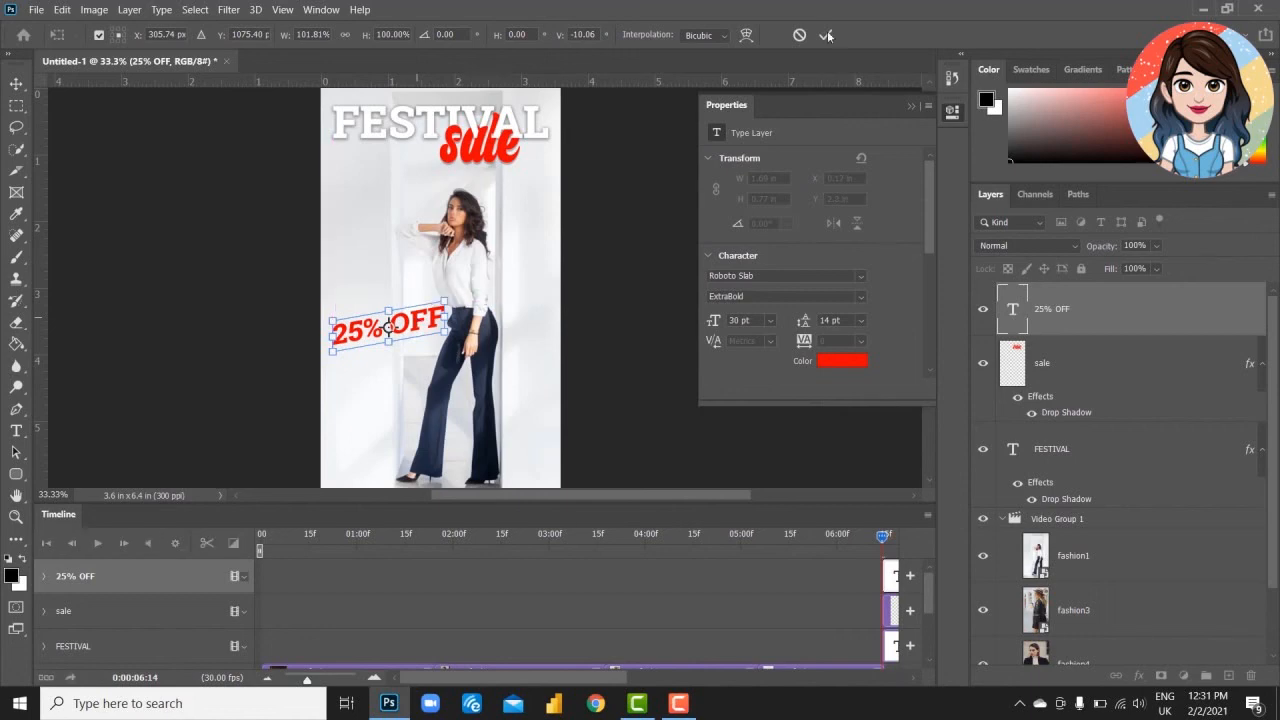
{"action": "left_click", "coordinate": [603, 448]}
- Add a new text layer reading SHOP NOW across the woman's lower legs, starting near the left of the canvas
{"action": "left_click", "coordinate": [22, 435]}
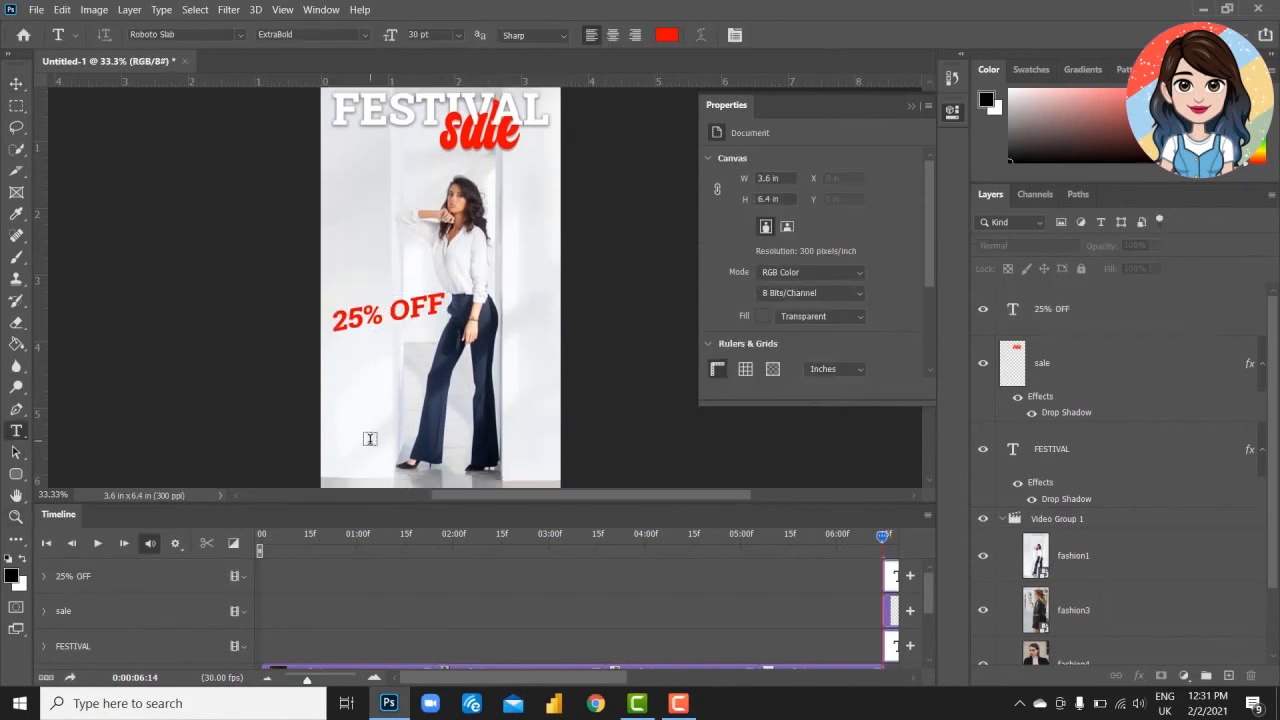
{"action": "left_click", "coordinate": [369, 436]}
{"action": "type", "text": "SHOP NOW"}
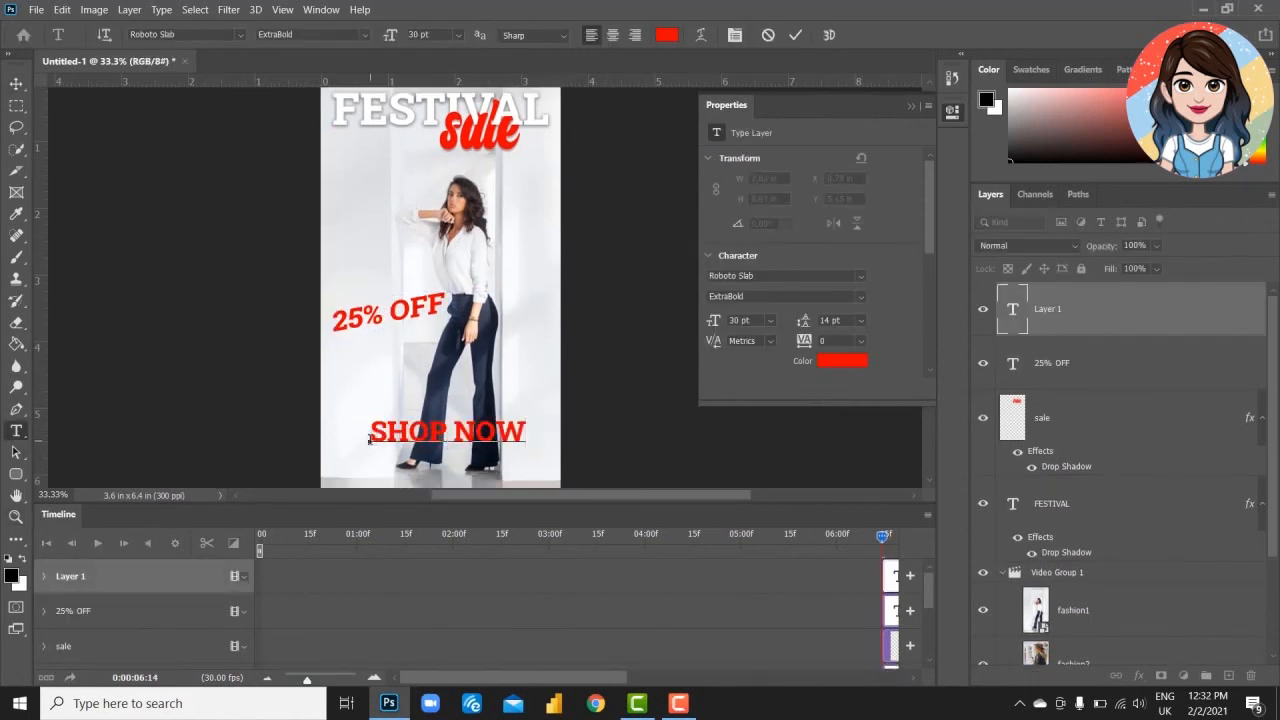
{"action": "left_click", "coordinate": [793, 35]}
{"action": "key", "text": "v"}
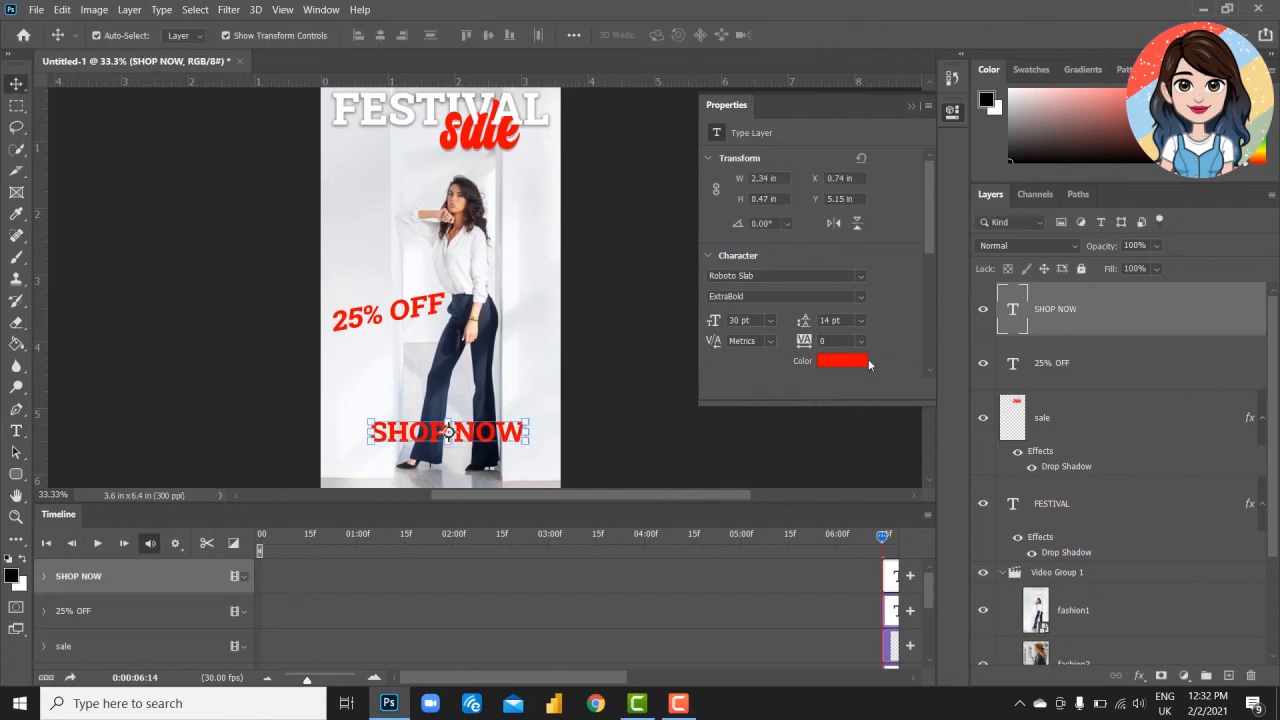
- Change the SHOP NOW text colour to white (ffffff)
{"action": "left_click", "coordinate": [862, 360]}
{"action": "type", "text": "ffffff"}
{"action": "key", "text": "Return"}
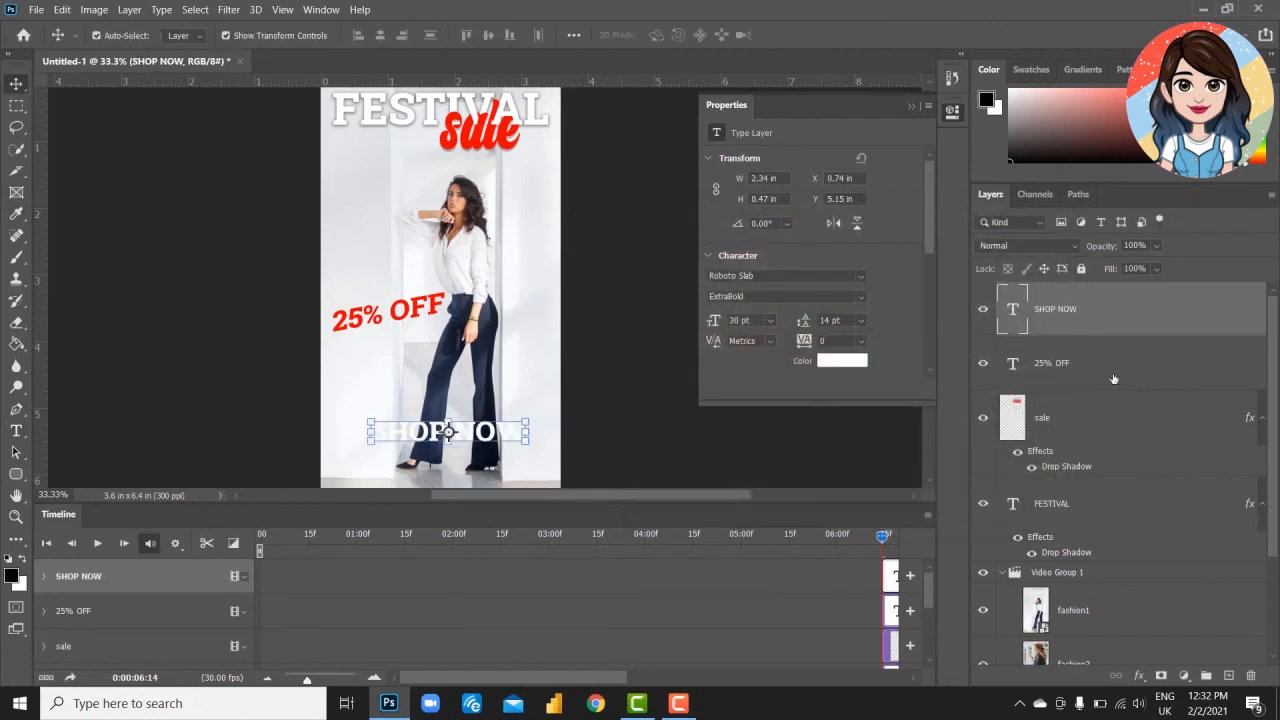
- Add a drop shadow to the SHOP NOW layer with 63% opacity and 35 px size
{"action": "double_click", "coordinate": [1083, 325]}
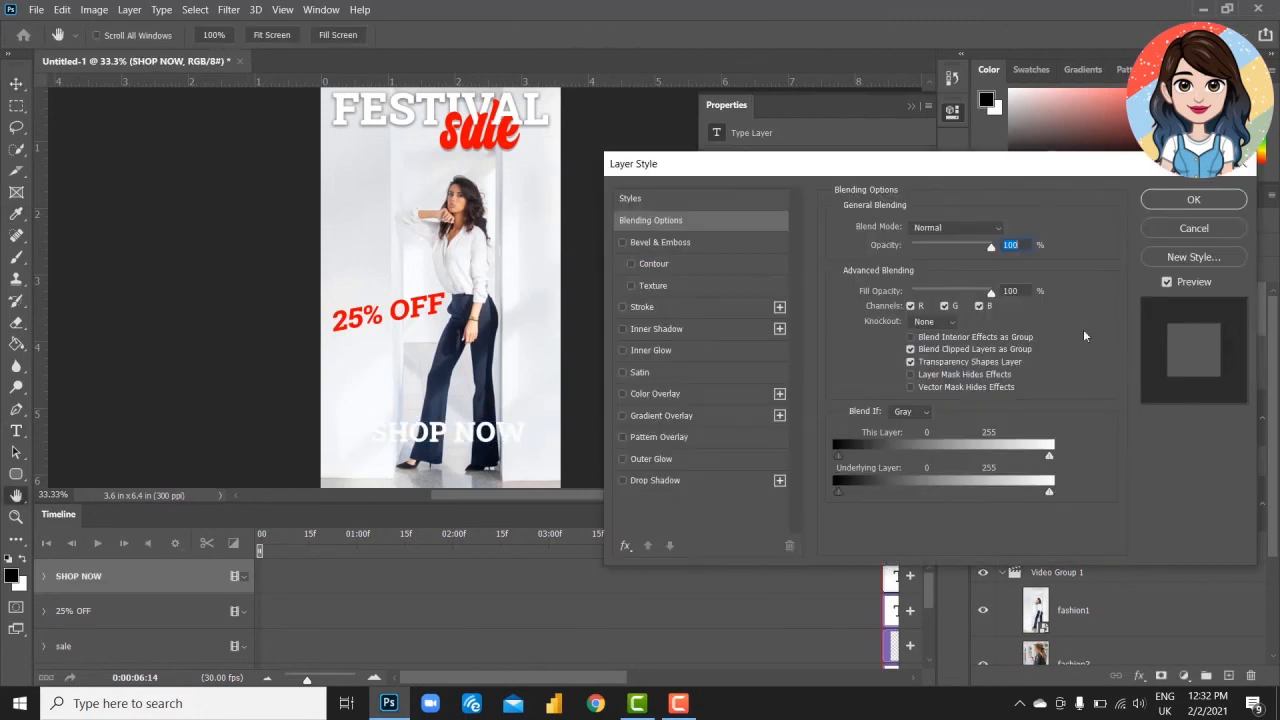
{"action": "left_click", "coordinate": [655, 480]}
{"action": "left_click_drag", "start_coordinate": [920, 251], "coordinate": [932, 251]}
{"action": "left_click_drag", "start_coordinate": [900, 339], "coordinate": [912, 340]}
{"action": "left_click_drag", "start_coordinate": [932, 251], "coordinate": [950, 252]}
{"action": "left_click", "coordinate": [1193, 199]}
- Try the SHOP NOW text at 36 pt and return it to 30 pt
{"action": "left_click_drag", "start_coordinate": [487, 437], "coordinate": [478, 437]}
{"action": "left_click", "coordinate": [769, 320]}
{"action": "left_click", "coordinate": [753, 497]}
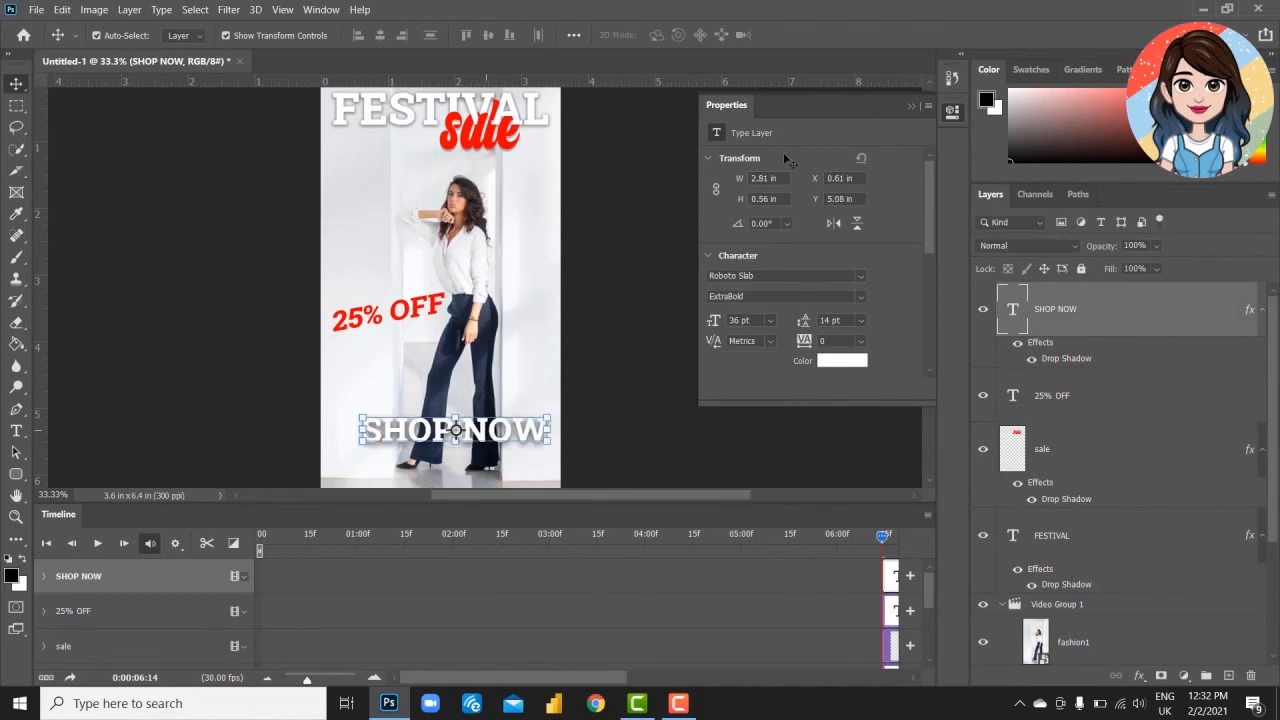
{"action": "left_click", "coordinate": [772, 320]}
{"action": "left_click", "coordinate": [753, 485]}
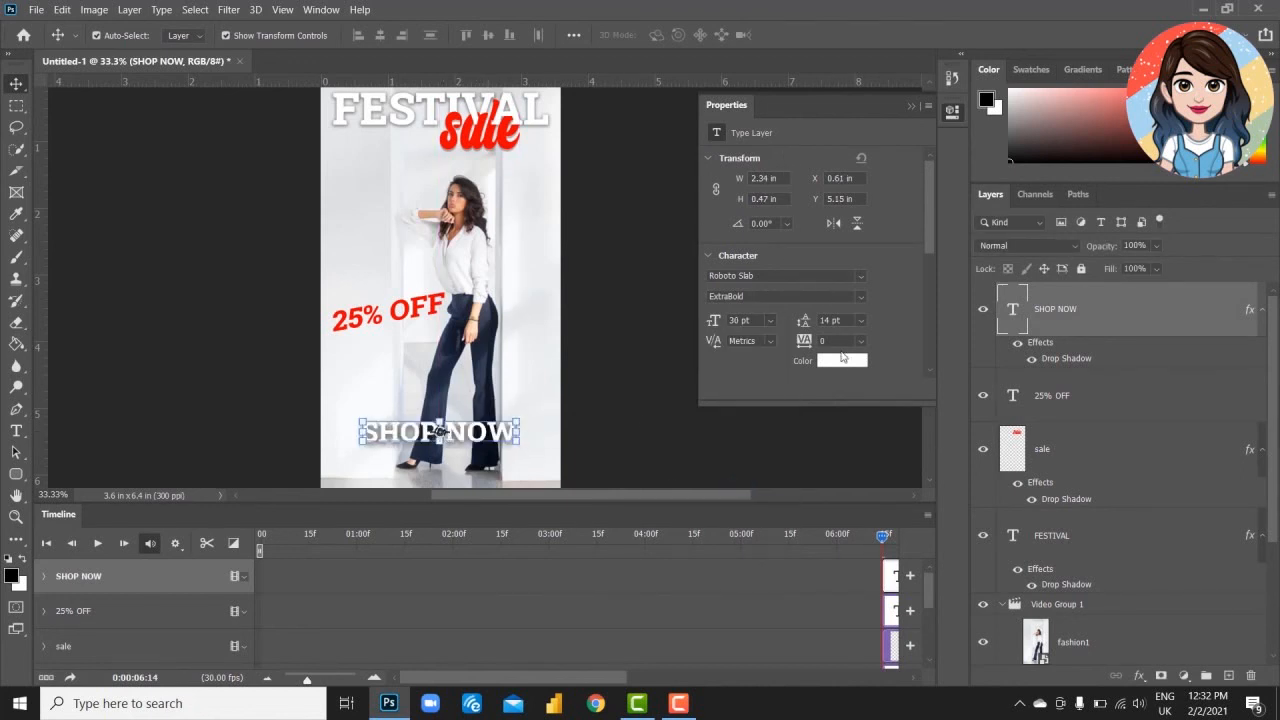
- Set the tracking of the SHOP NOW text to 75, move it slightly lower over the legs and deselect it
{"action": "left_click", "coordinate": [862, 319]}
{"action": "left_click", "coordinate": [861, 340]}
{"action": "left_click", "coordinate": [861, 340]}
{"action": "left_click", "coordinate": [846, 487]}
{"action": "left_click", "coordinate": [864, 340]}
{"action": "left_click", "coordinate": [846, 513]}
{"action": "mouse_move", "coordinate": [493, 440]}
{"action": "left_mouse_down"}
{"action": "mouse_move", "coordinate": [479, 440]}
{"action": "mouse_move", "coordinate": [486, 450]}
{"action": "left_mouse_up"}
{"action": "scroll", "coordinate": [480, 450], "scroll_direction": "down", "scroll_amount": 2}
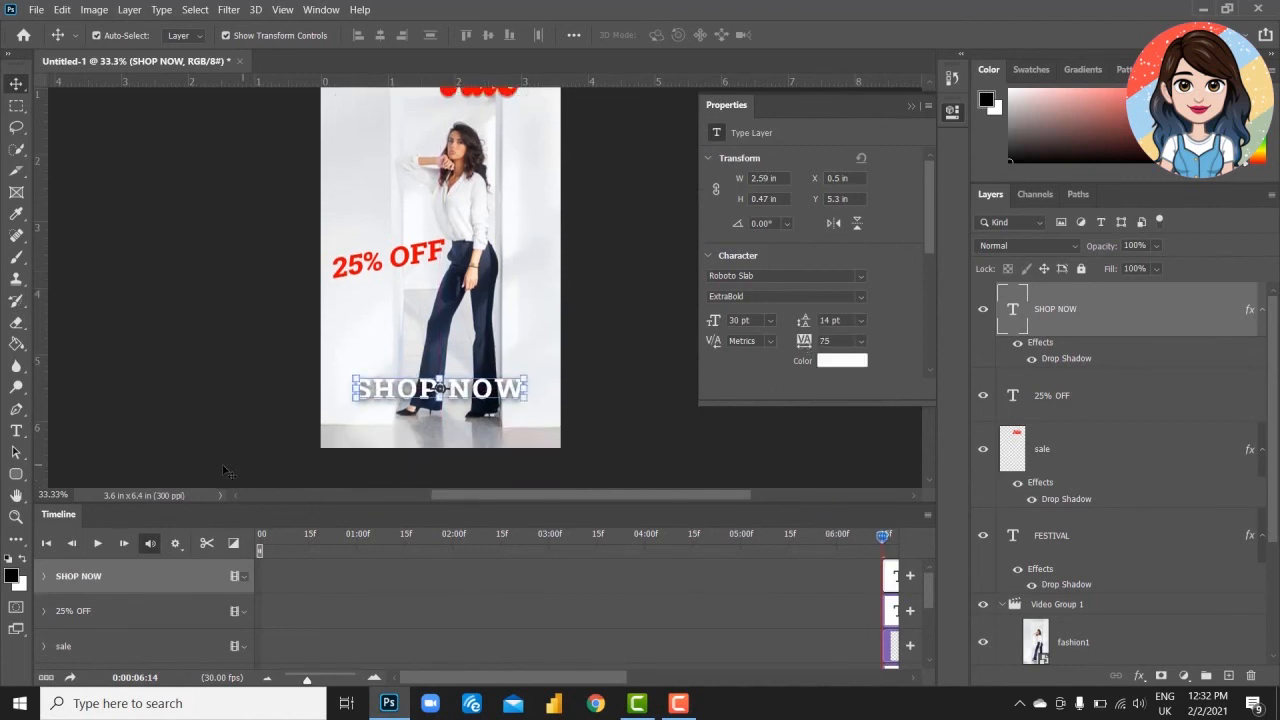
{"action": "left_click", "coordinate": [229, 471]}
{"action": "left_click", "coordinate": [16, 409]}
{"action": "left_click", "coordinate": [416, 421]}
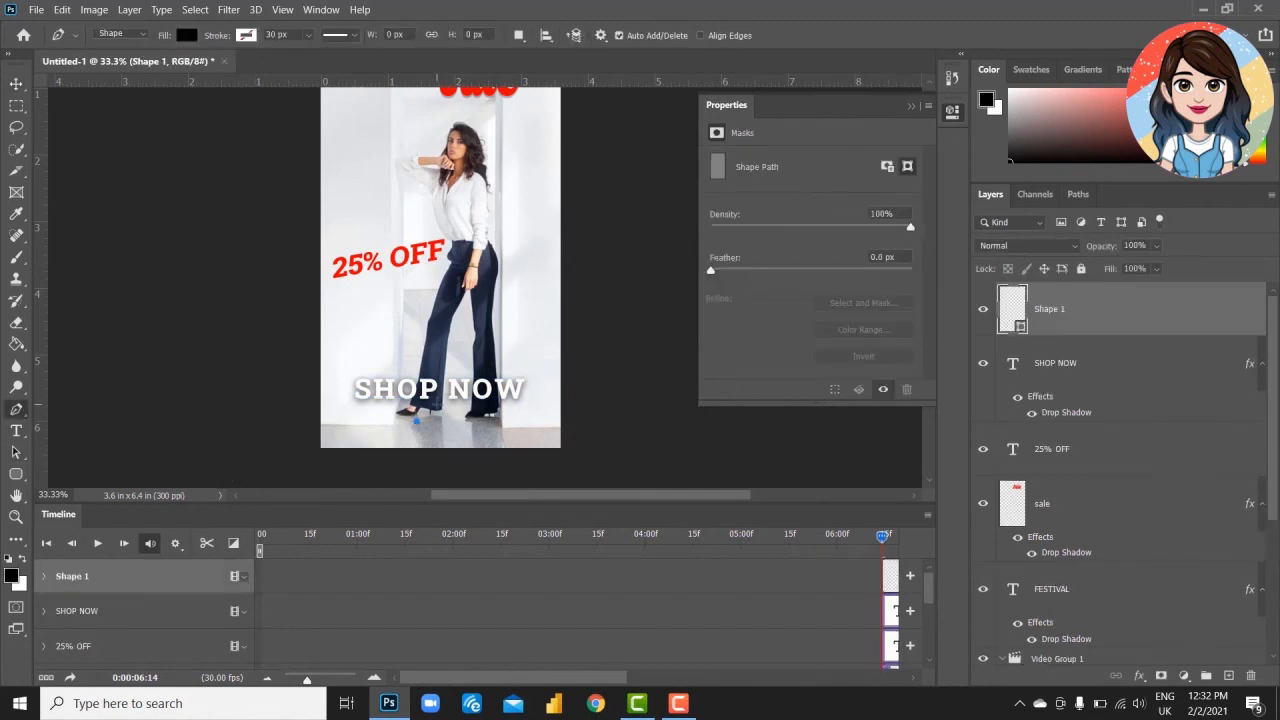
{"action": "key", "text": "Delete"}
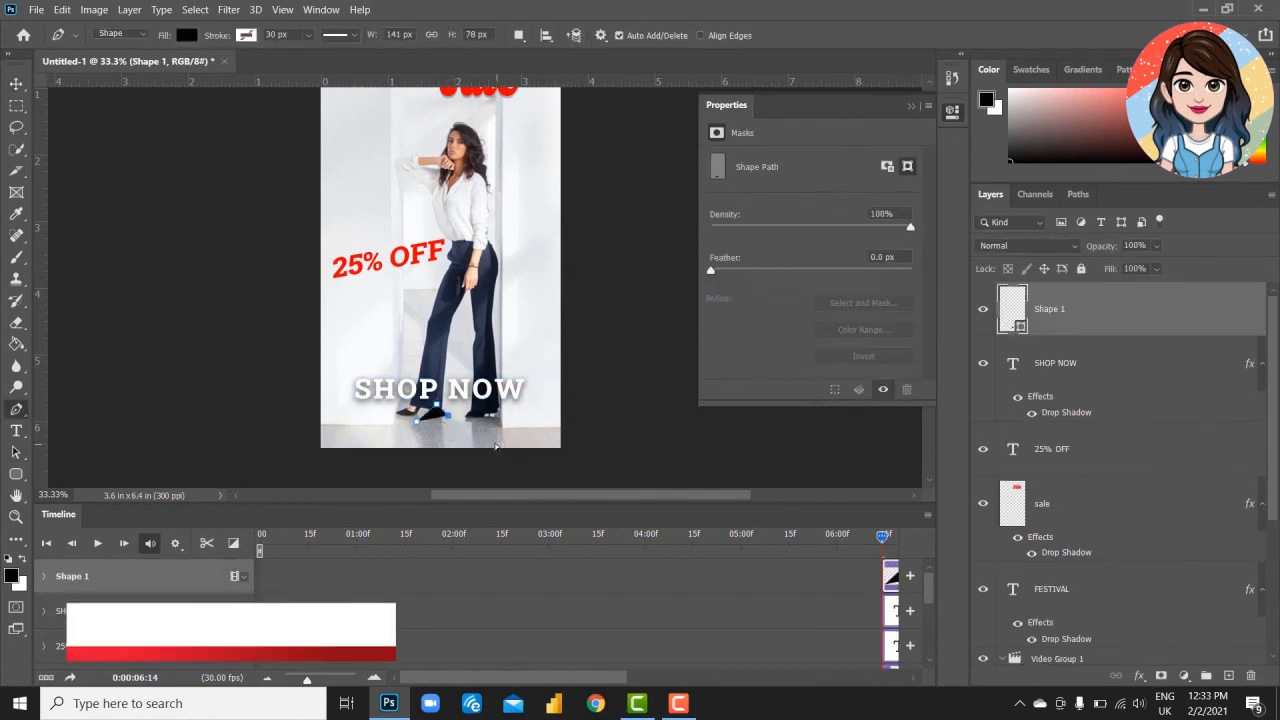
{"action": "key", "text": "Delete"}
- Move the SHOP NOW text down over the woman's ankles and deselect it
{"action": "key", "text": "v"}
{"action": "left_click_drag", "start_coordinate": [477, 387], "coordinate": [465, 405]}
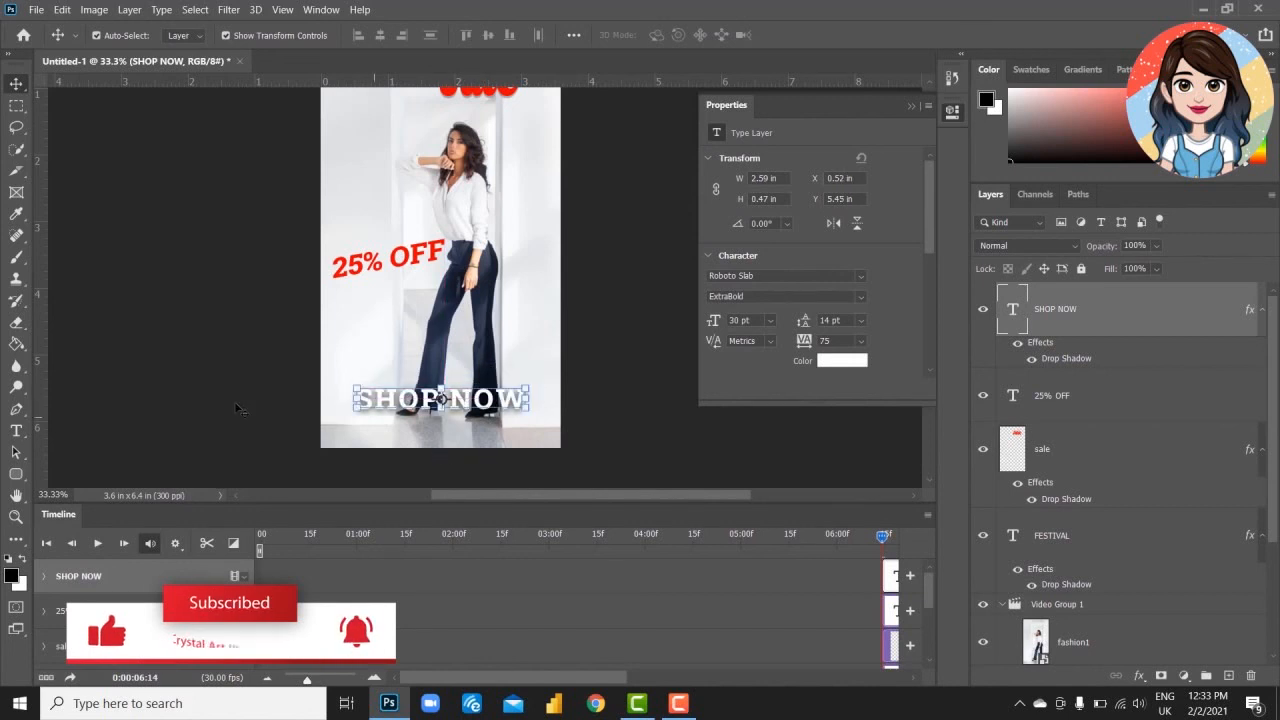
{"action": "left_click", "coordinate": [243, 409]}
- Group the SHOP NOW, 25% OFF, sale and FESTIVAL layers
{"action": "scroll", "coordinate": [243, 409], "scroll_direction": "up", "scroll_amount": 3}
{"action": "scroll", "coordinate": [449, 397], "scroll_direction": "down", "scroll_amount": 2}
{"action": "key", "text": "ctrl+minus"}
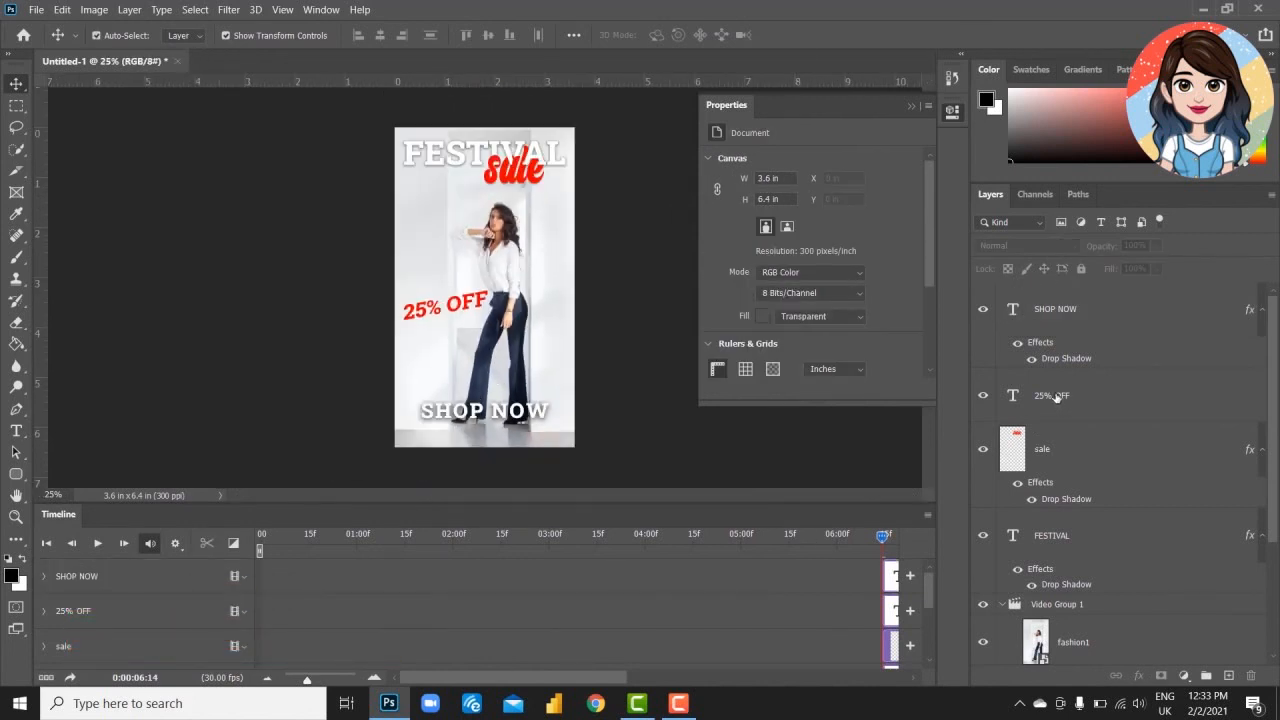
{"action": "left_click", "coordinate": [1063, 355]}
{"action": "left_click", "coordinate": [1055, 538], "text": "shift"}
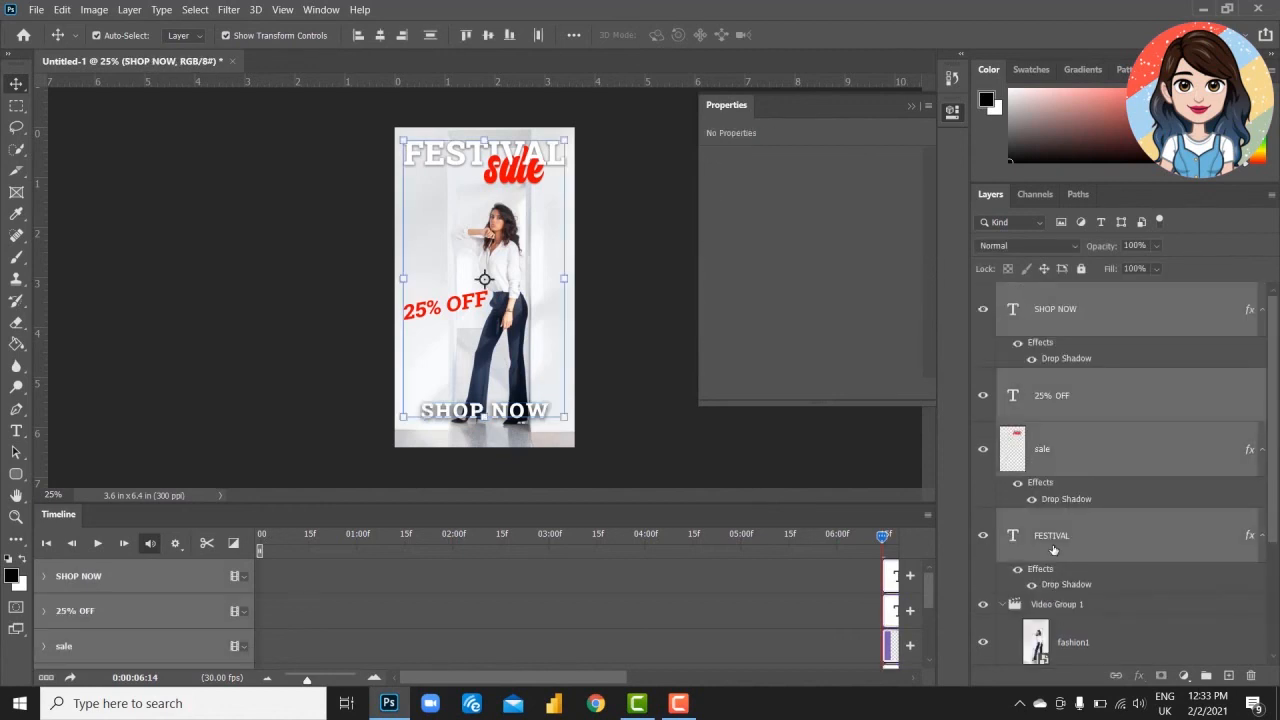
{"action": "key", "text": "ctrl+g"}
- Move the text group's clips to the start of the timeline and expand the group's tracks
{"action": "left_click_drag", "start_coordinate": [884, 568], "coordinate": [741, 568]}
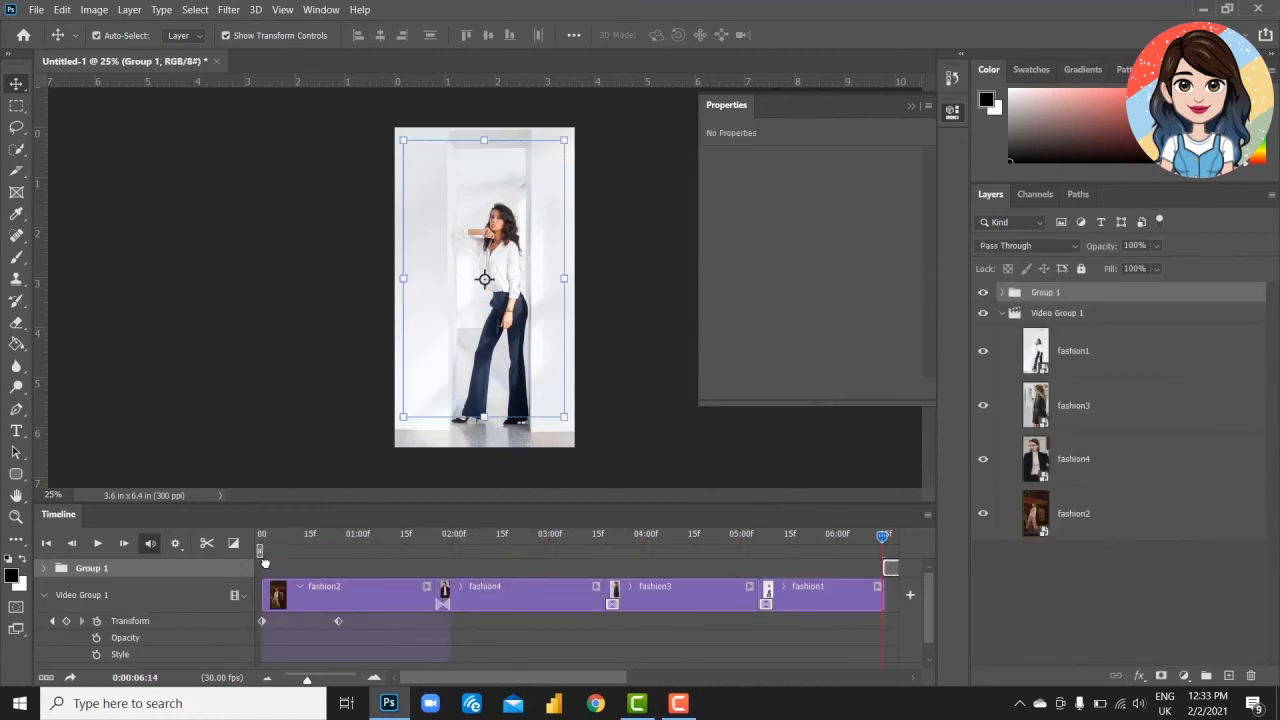
{"action": "left_click", "coordinate": [44, 570]}
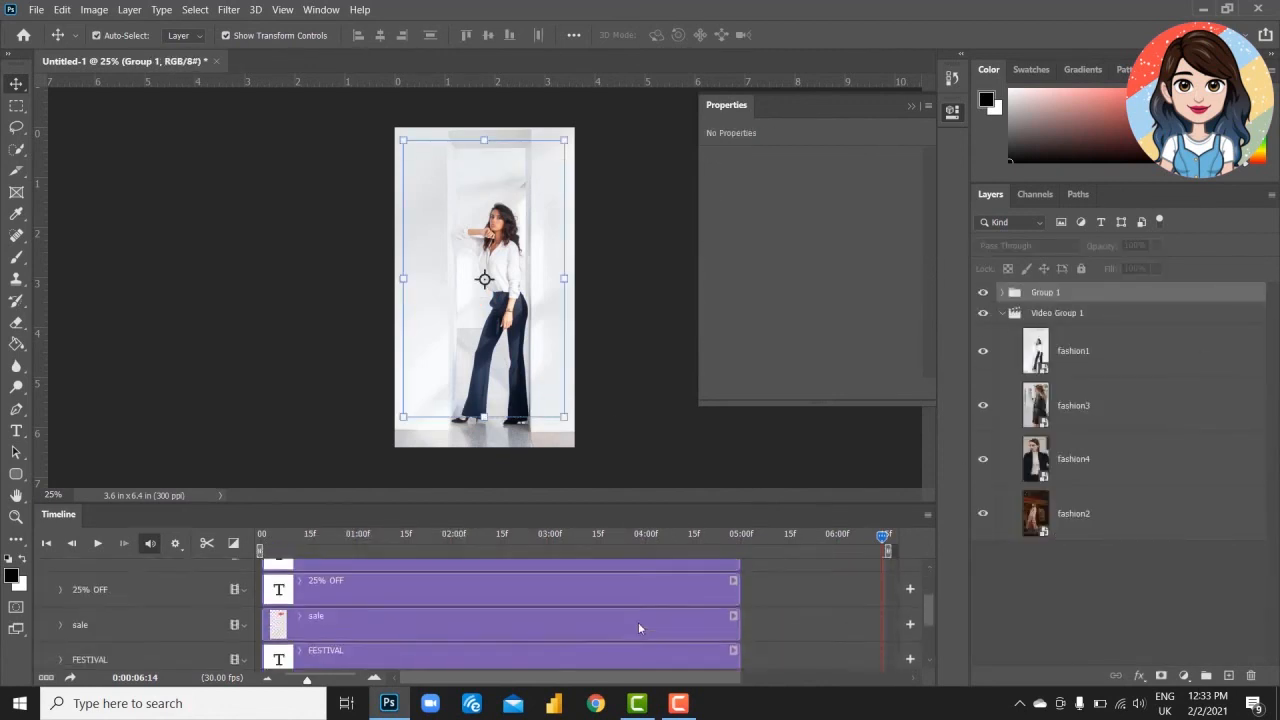
{"action": "scroll", "coordinate": [680, 610], "scroll_direction": "down", "scroll_amount": 3}
- Shorten the fashion2, fashion4 and fashion3 clips so the photo sequence ends with the text at 05:00, and check an opening frame
{"action": "left_click_drag", "start_coordinate": [436, 617], "coordinate": [397, 615]}
{"action": "left_click_drag", "start_coordinate": [558, 615], "coordinate": [488, 615]}
{"action": "left_click_drag", "start_coordinate": [638, 618], "coordinate": [623, 622]}
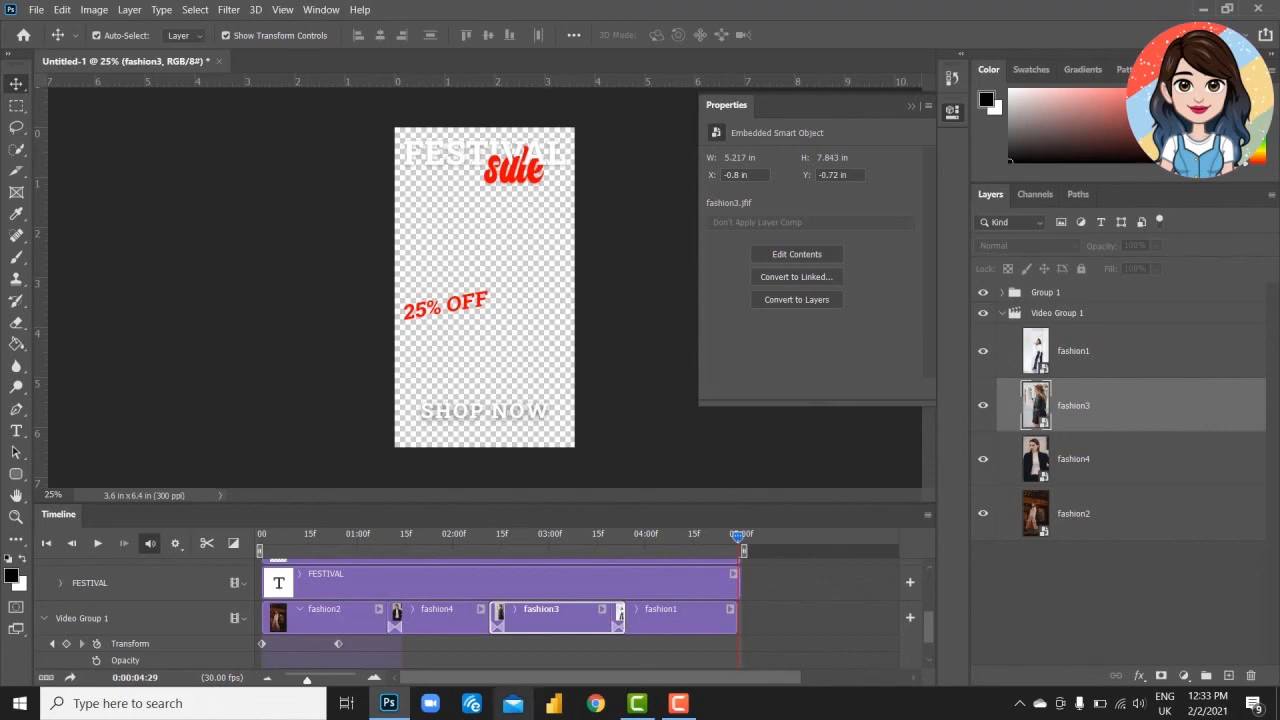
{"action": "key", "text": "space"}
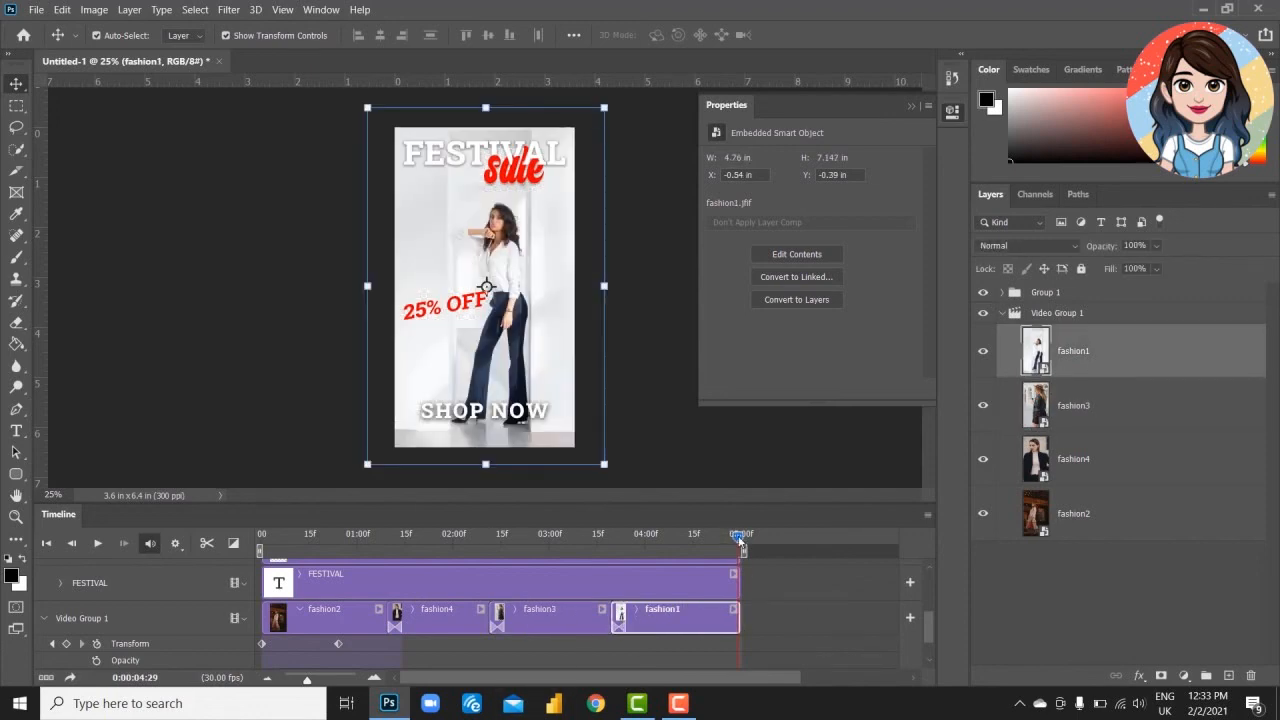
{"action": "mouse_move", "coordinate": [306, 538]}
{"action": "left_mouse_down"}
{"action": "mouse_move", "coordinate": [222, 538]}
{"action": "mouse_move", "coordinate": [303, 538]}
{"action": "left_mouse_up"}
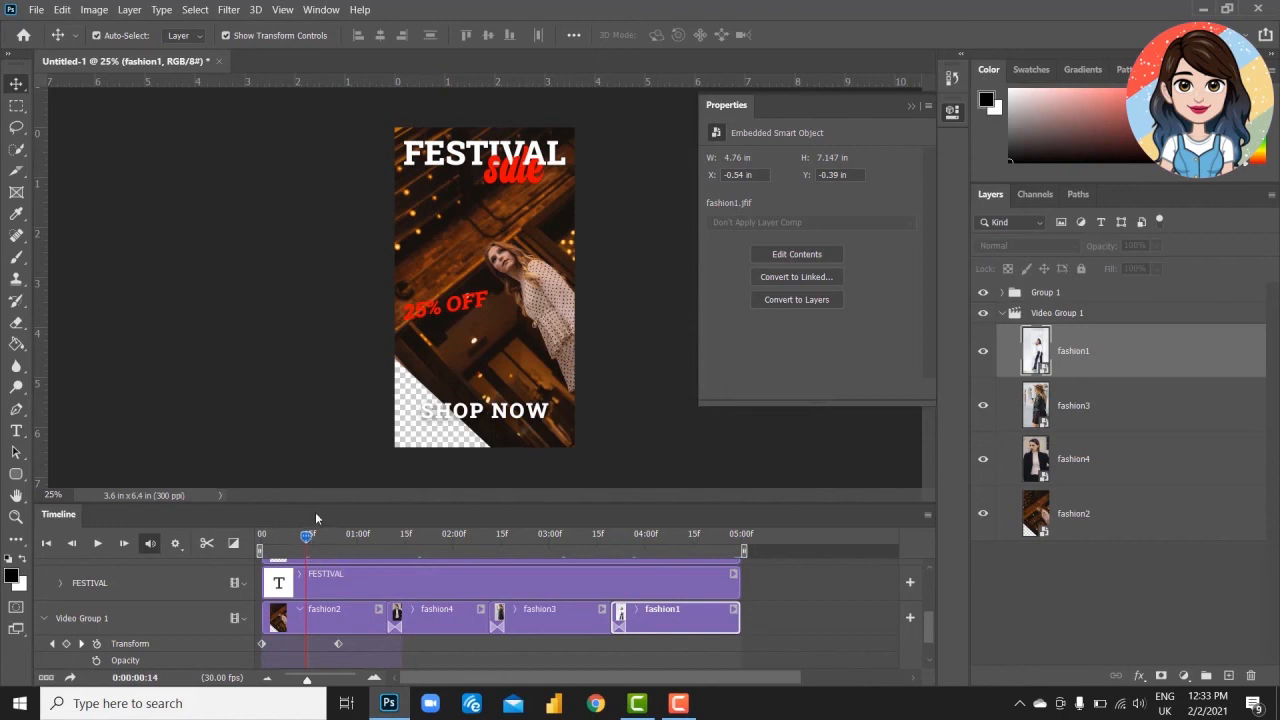
{"action": "left_click", "coordinate": [1003, 292]}
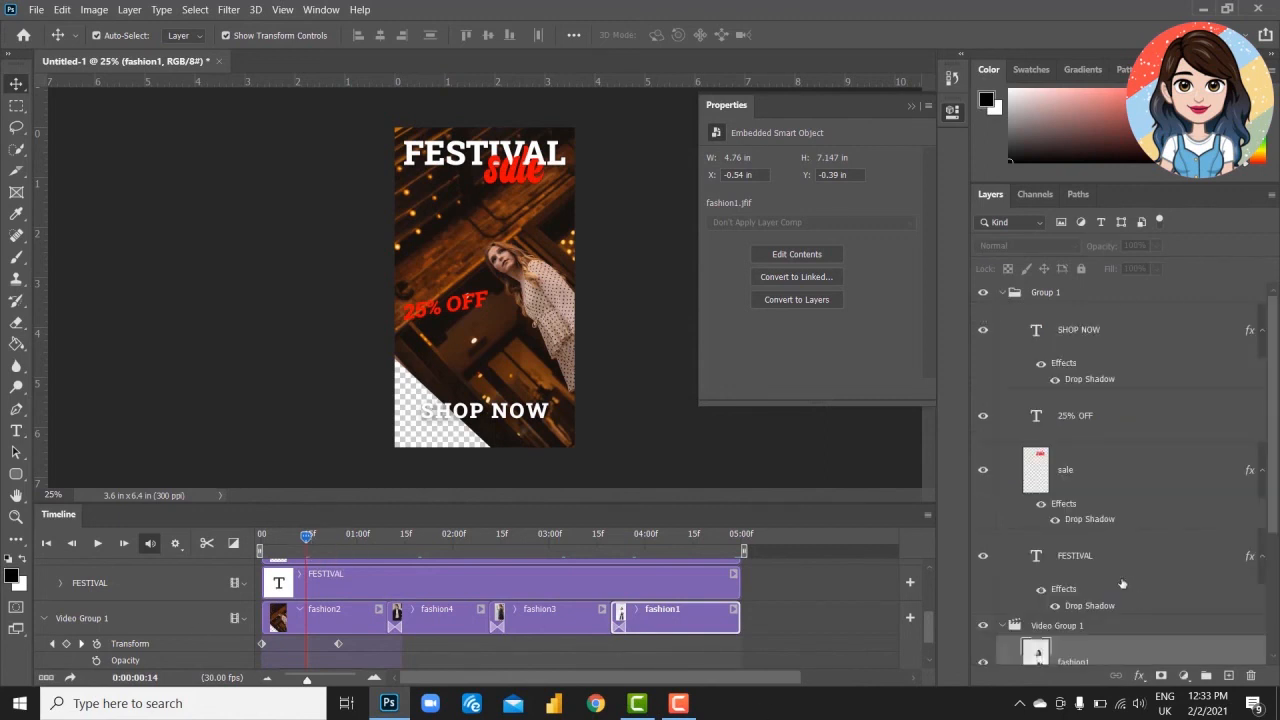
{"action": "left_click", "coordinate": [1075, 422]}
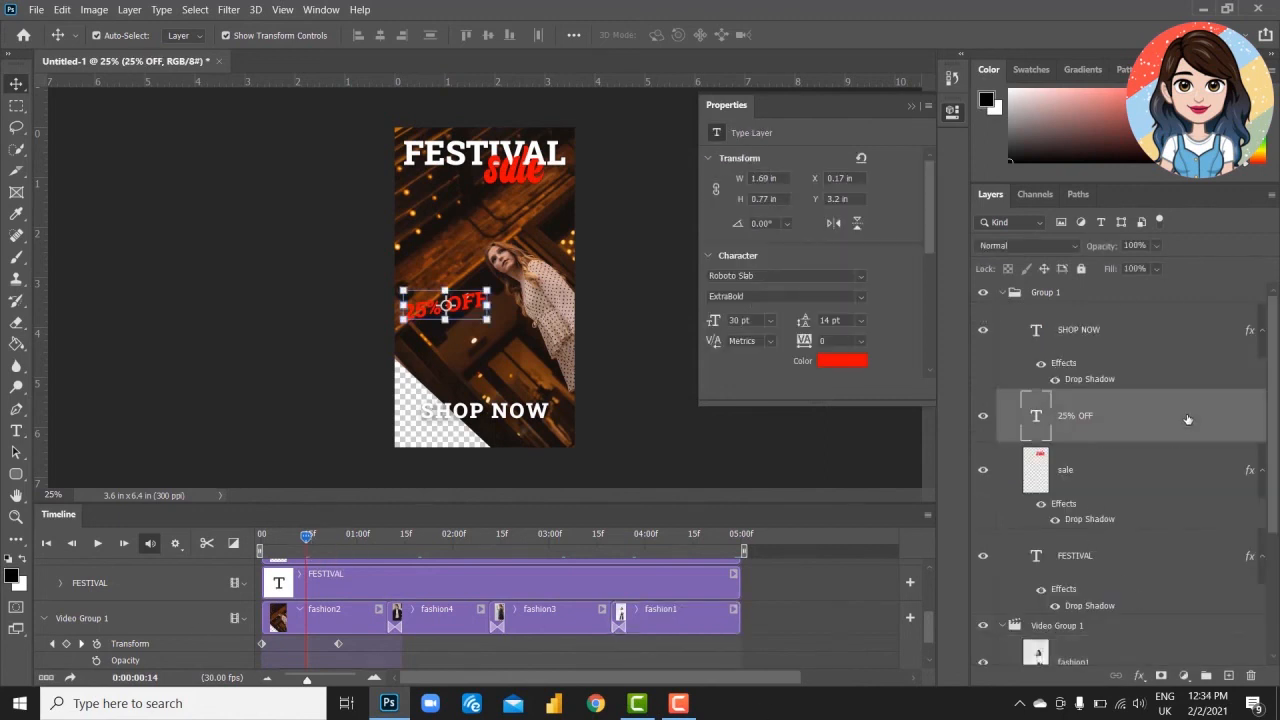
{"action": "double_click", "coordinate": [1188, 420]}
{"action": "left_click", "coordinate": [659, 480]}
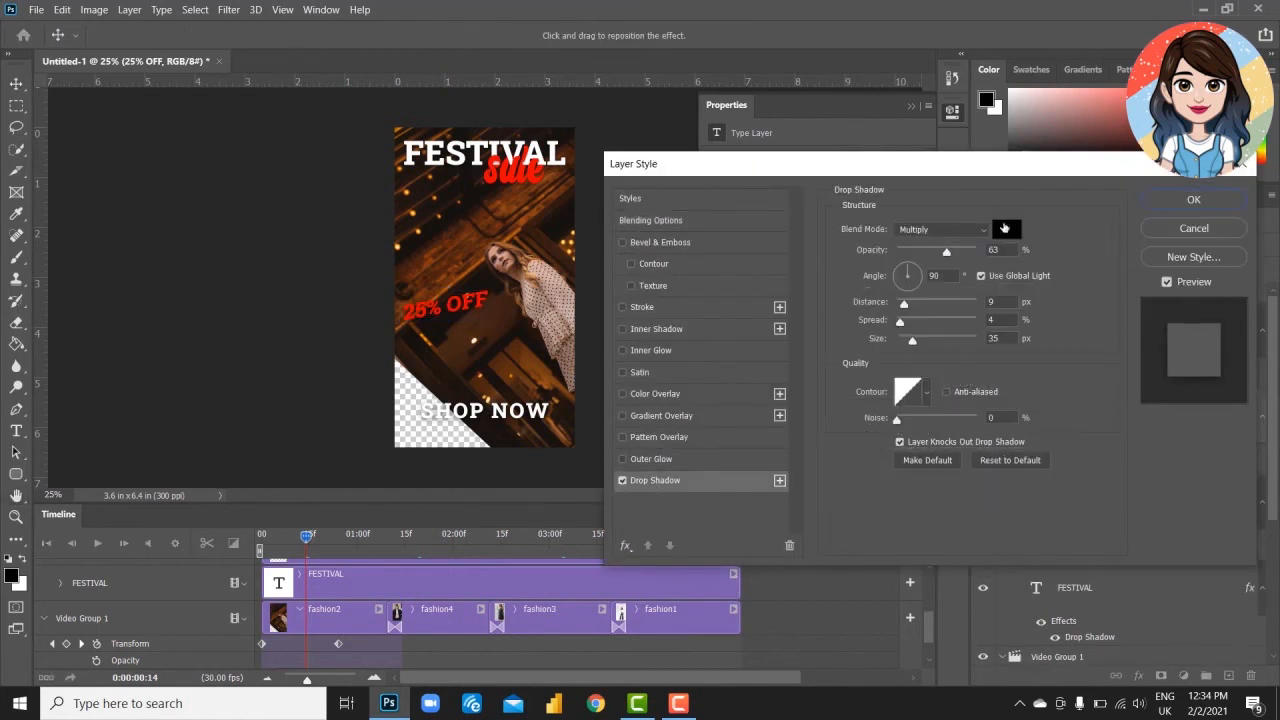
{"action": "left_click", "coordinate": [1012, 232]}
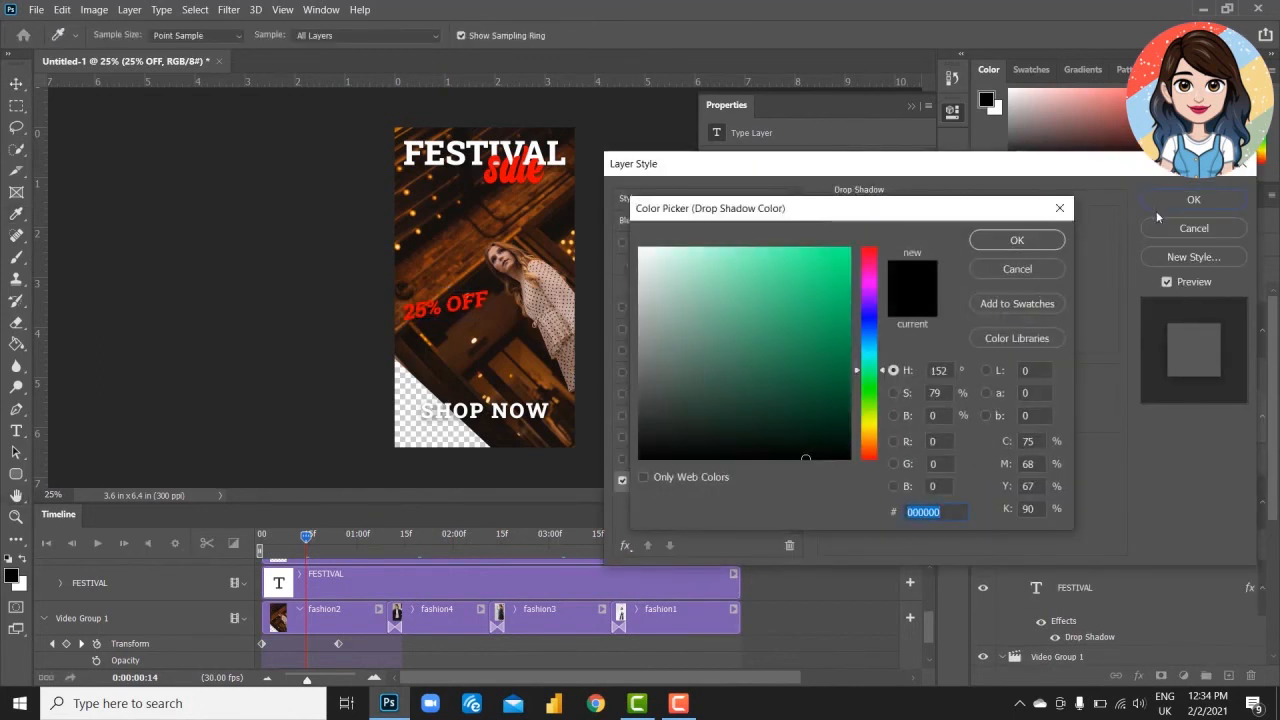
{"action": "left_click", "coordinate": [1056, 209]}
{"action": "left_click", "coordinate": [1193, 228]}
{"action": "left_click", "coordinate": [333, 357]}
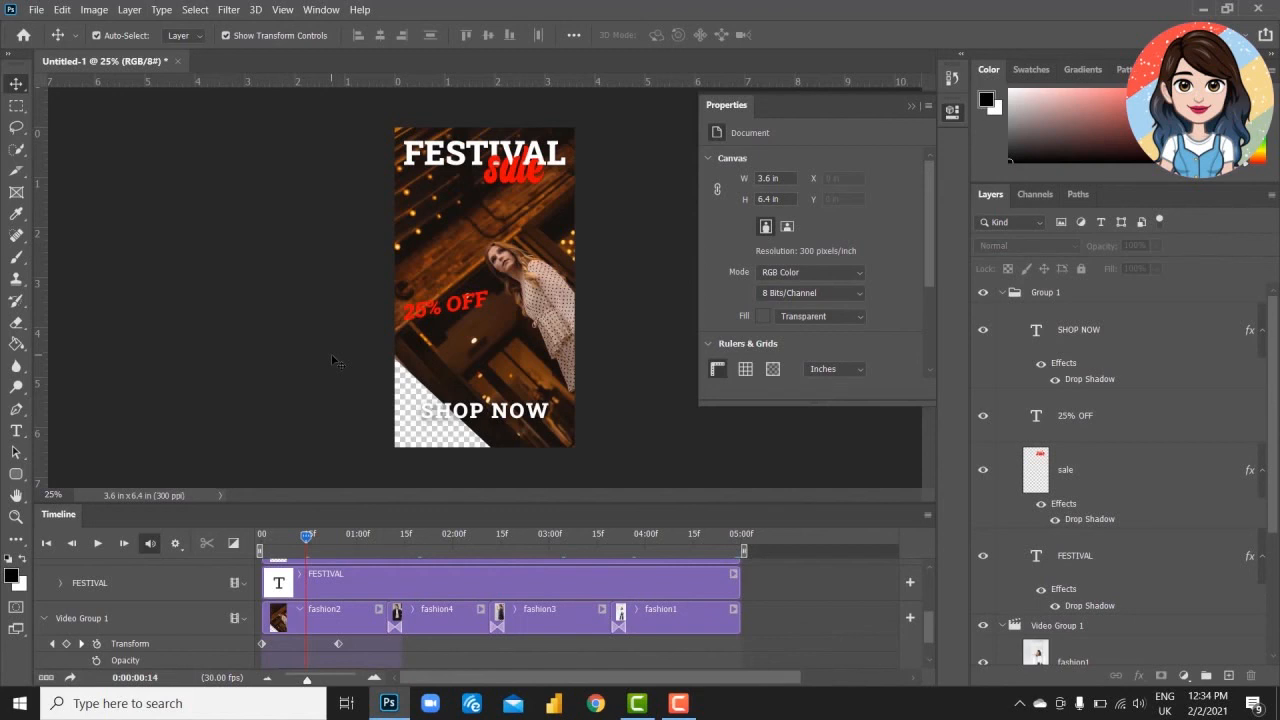
- Collapse both layer groups and draw a rectangle of about 1980 × 669 px across the upper canvas, above the text group
{"action": "left_click", "coordinate": [1030, 298]}
{"action": "left_click", "coordinate": [1002, 293]}
{"action": "left_click", "coordinate": [1003, 314]}
{"action": "left_click", "coordinate": [16, 474]}
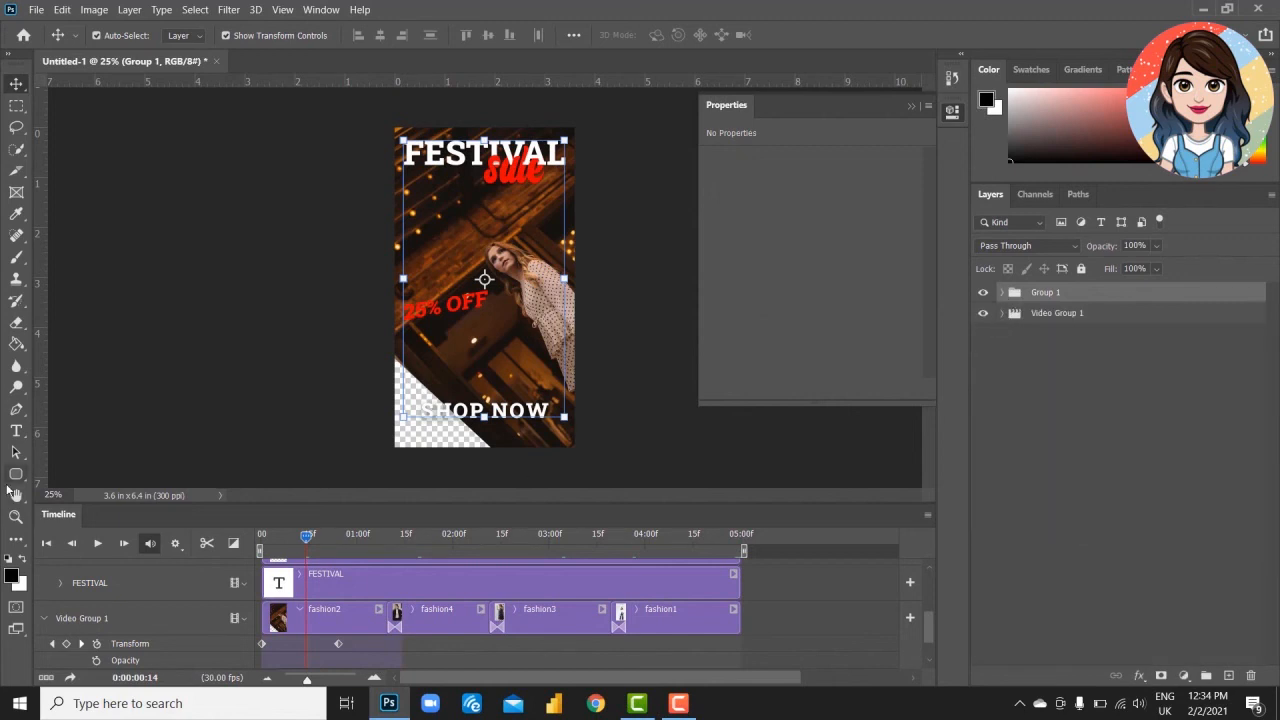
{"action": "left_click_drag", "start_coordinate": [337, 162], "coordinate": [667, 273]}
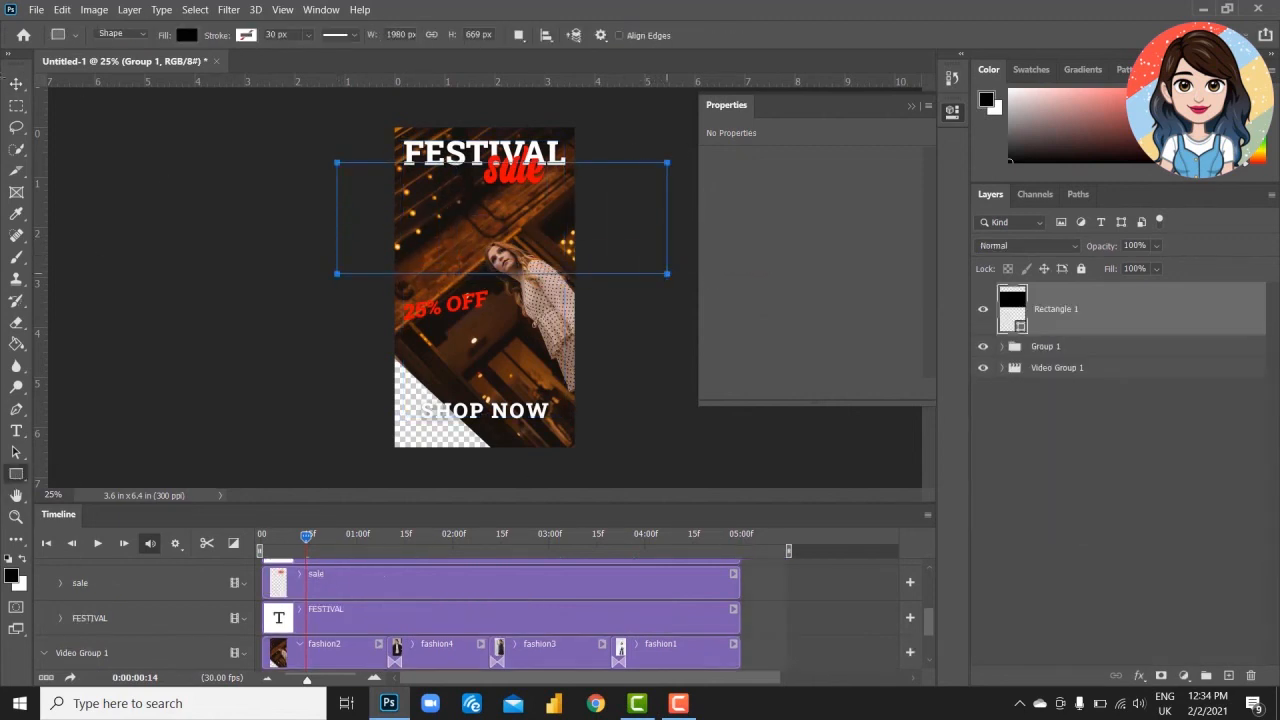
- Fill the rectangle with red and rotate it -30° into a diagonal band across the canvas
{"action": "key", "text": "v"}
{"action": "left_click", "coordinate": [716, 210]}
{"action": "left_click", "coordinate": [734, 299]}
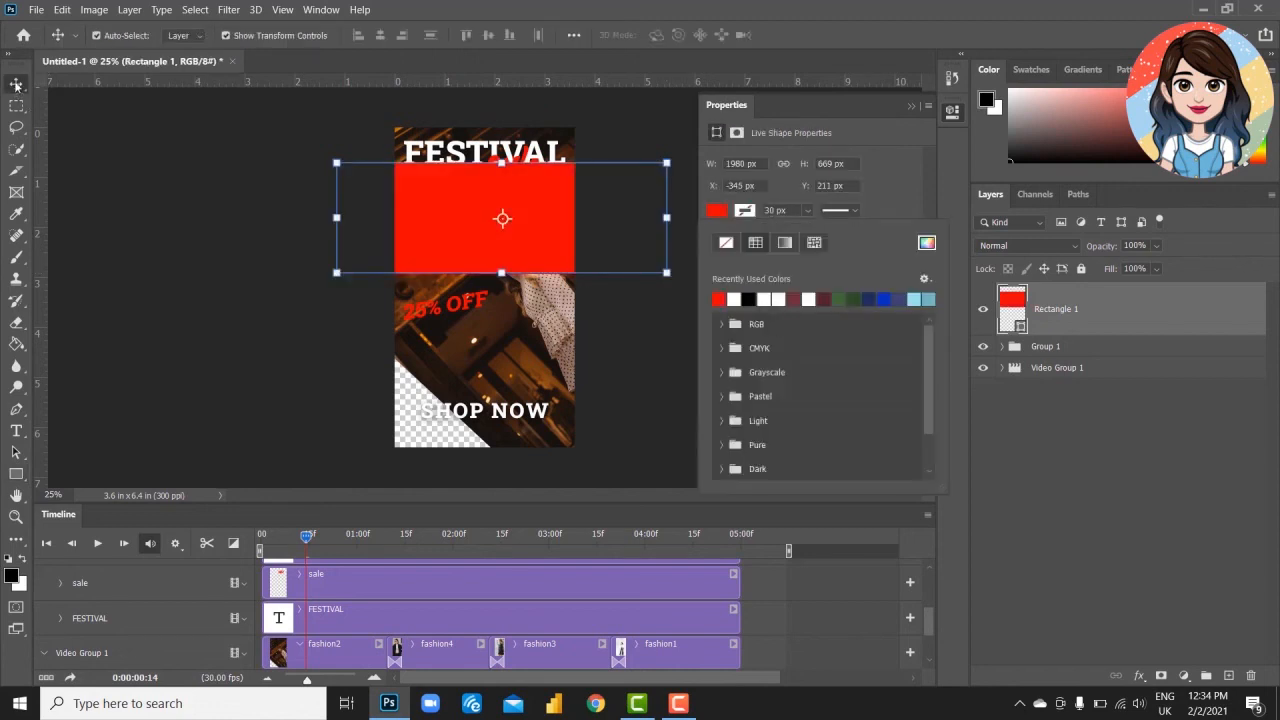
{"action": "key", "text": "Escape"}
{"action": "left_click_drag", "start_coordinate": [337, 276], "coordinate": [365, 350]}
{"action": "left_click_drag", "start_coordinate": [410, 280], "coordinate": [379, 314]}
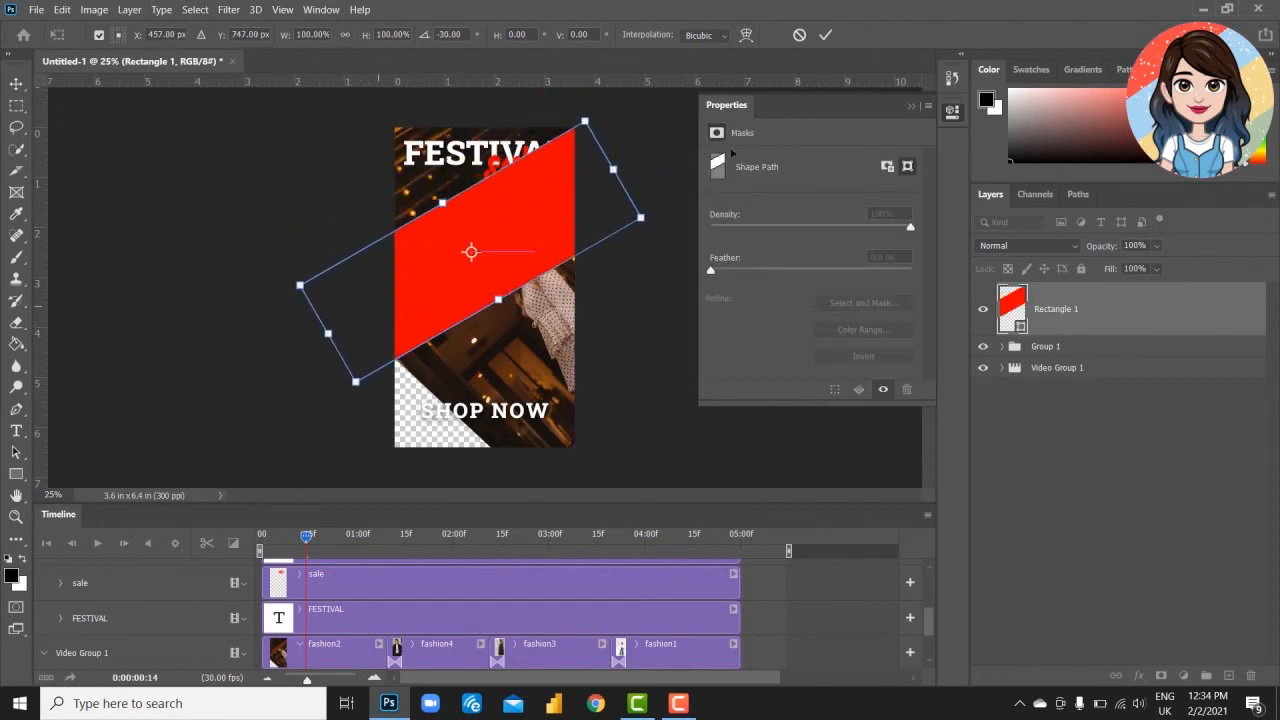
{"action": "key", "text": "Return"}
- Lower the opacity of the red rectangle layer to 33% and rasterize the layer
{"action": "left_click", "coordinate": [1156, 247]}
{"action": "mouse_move", "coordinate": [1108, 265]}
{"action": "left_mouse_down"}
{"action": "mouse_move", "coordinate": [1136, 266]}
{"action": "mouse_move", "coordinate": [1122, 267]}
{"action": "left_mouse_up"}
{"action": "left_click", "coordinate": [282, 268]}
{"action": "left_click", "coordinate": [1097, 312]}
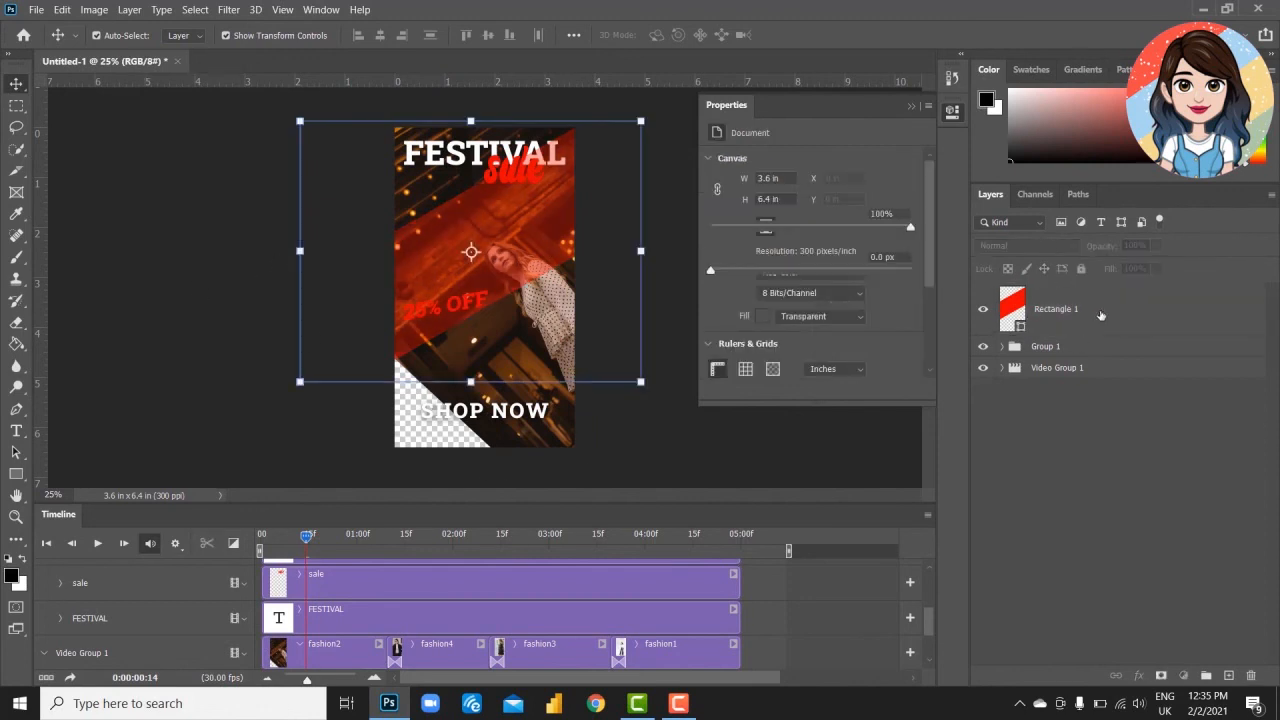
{"action": "right_click", "coordinate": [1137, 309]}
{"action": "left_click", "coordinate": [955, 240]}
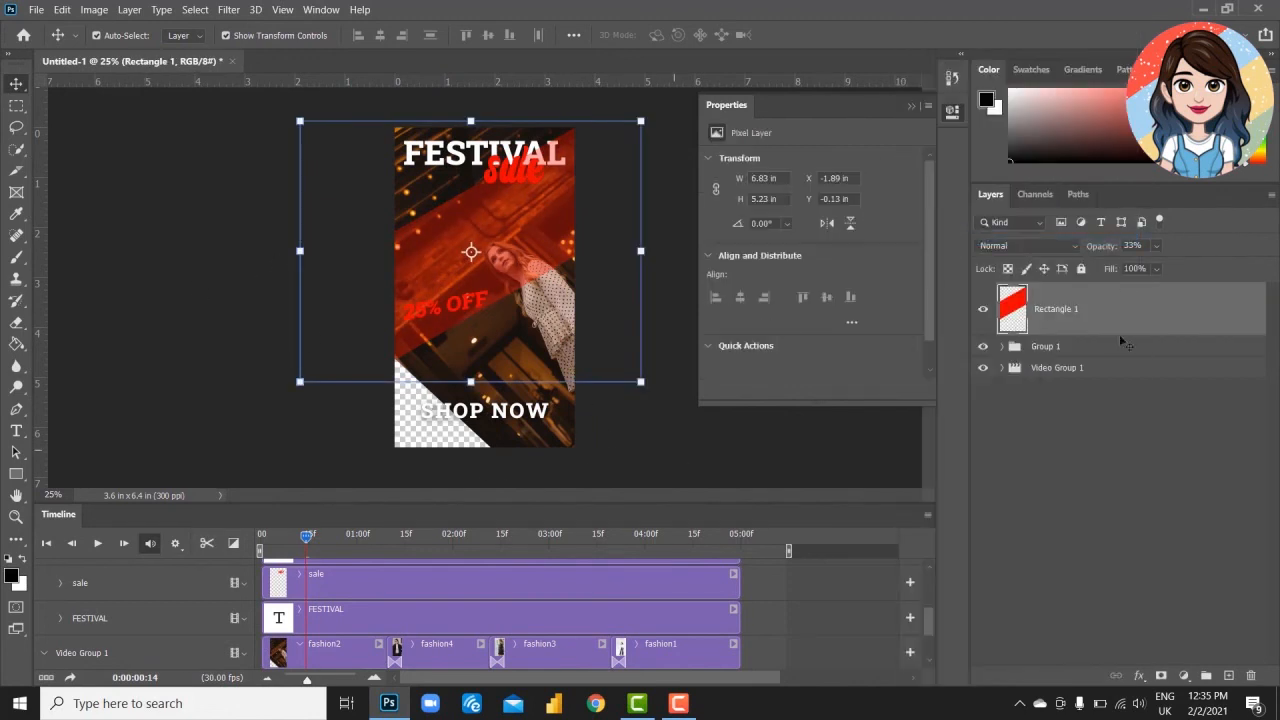
- Add a white colour overlay at 100% opacity to the rectangle layer
{"action": "double_click", "coordinate": [1213, 318]}
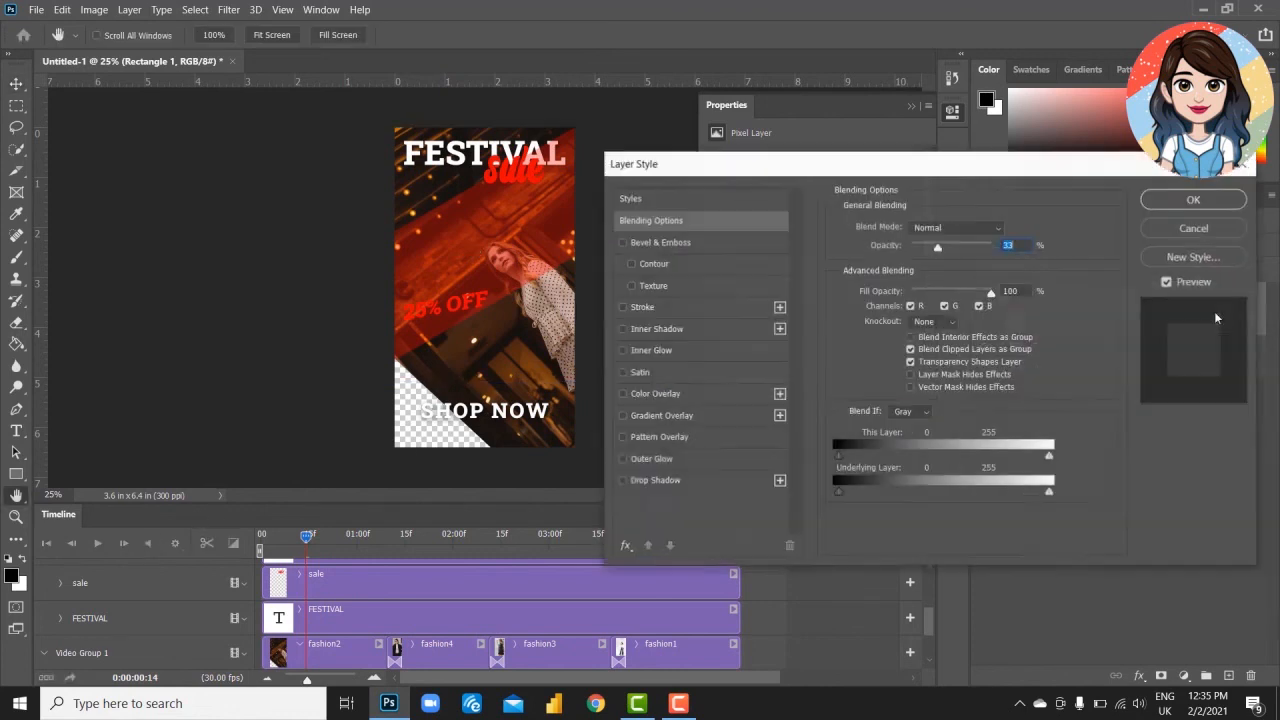
{"action": "left_click", "coordinate": [655, 393]}
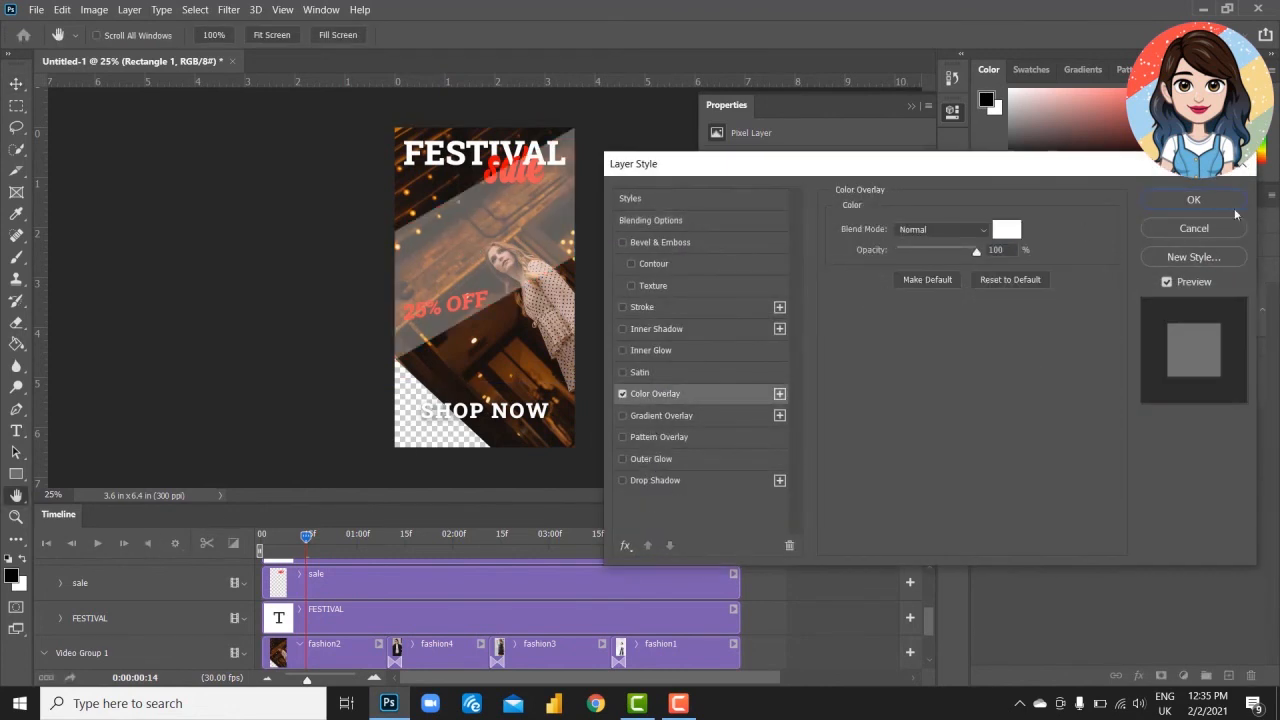
{"action": "left_click", "coordinate": [1193, 201]}
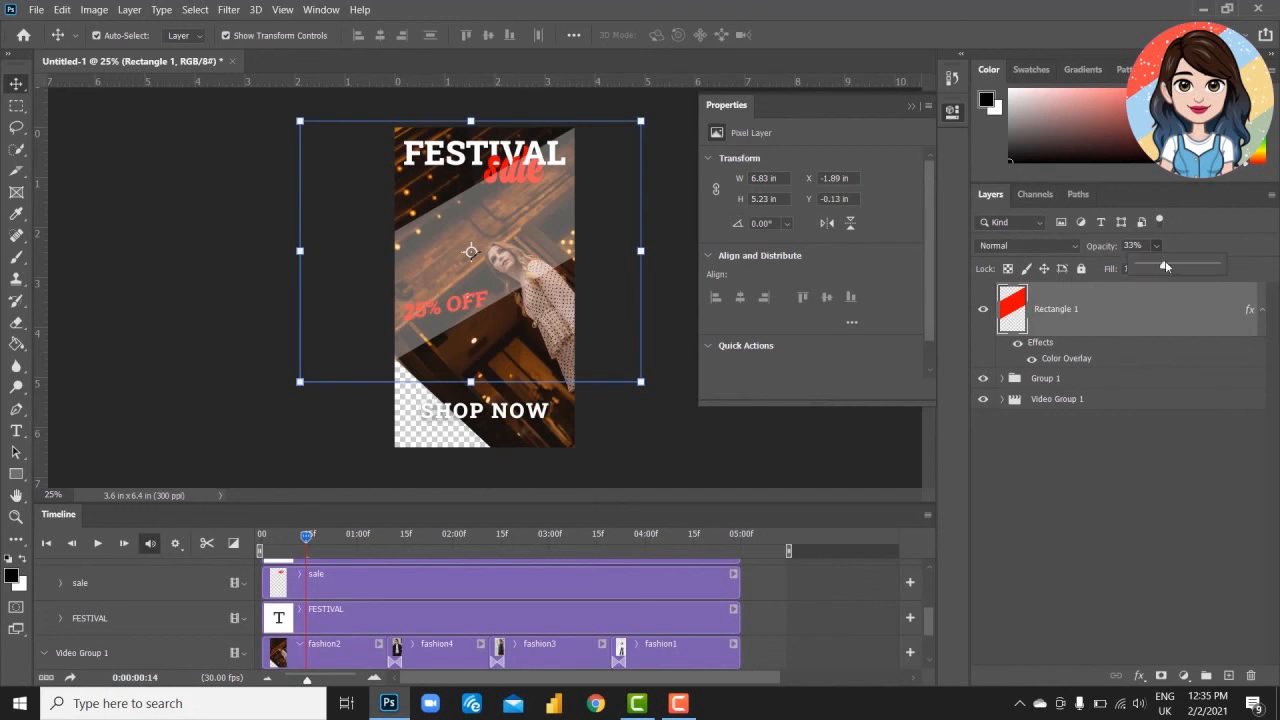
- Set the rectangle layer's opacity to 51% and enlarge the timeline area to show more tracks
{"action": "left_click_drag", "start_coordinate": [1165, 264], "coordinate": [1179, 264]}
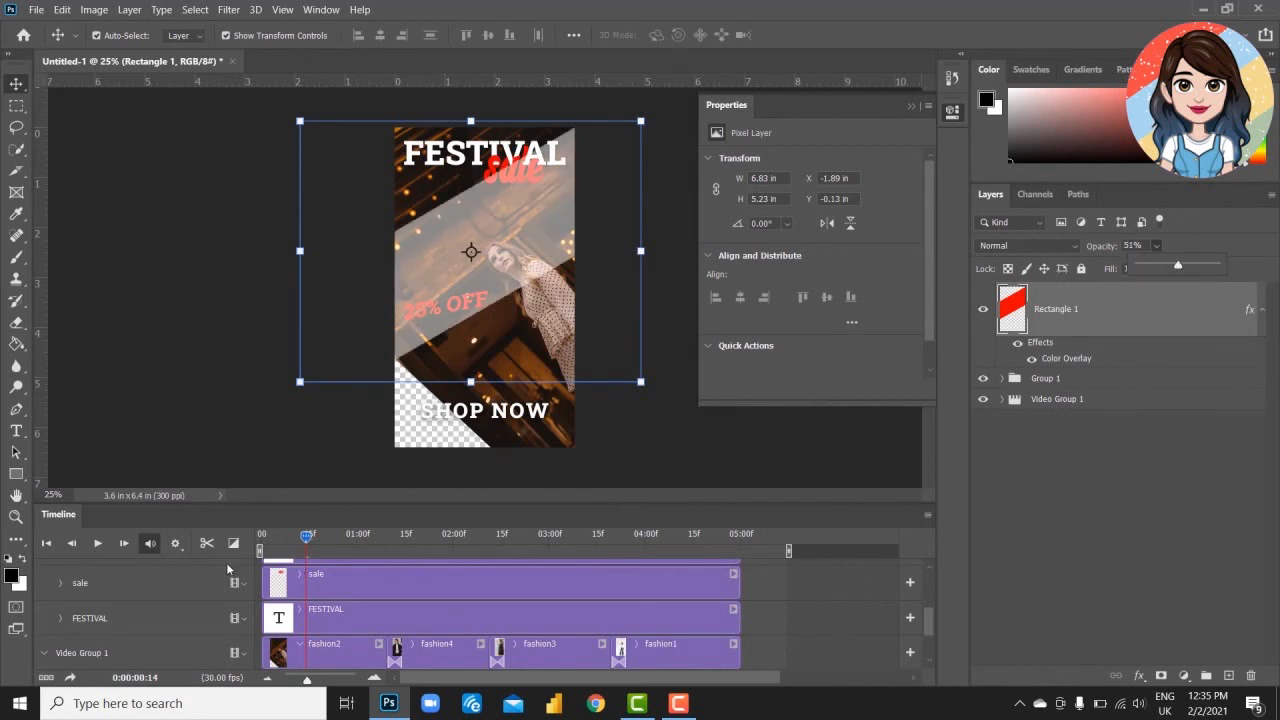
{"action": "left_click", "coordinate": [462, 500]}
{"action": "left_click_drag", "start_coordinate": [464, 503], "coordinate": [469, 435]}
{"action": "scroll", "coordinate": [329, 528], "scroll_direction": "up", "scroll_amount": 3}
{"action": "scroll", "coordinate": [371, 512], "scroll_direction": "down", "scroll_amount": 4}
{"action": "scroll", "coordinate": [371, 510], "scroll_direction": "up", "scroll_amount": 3}
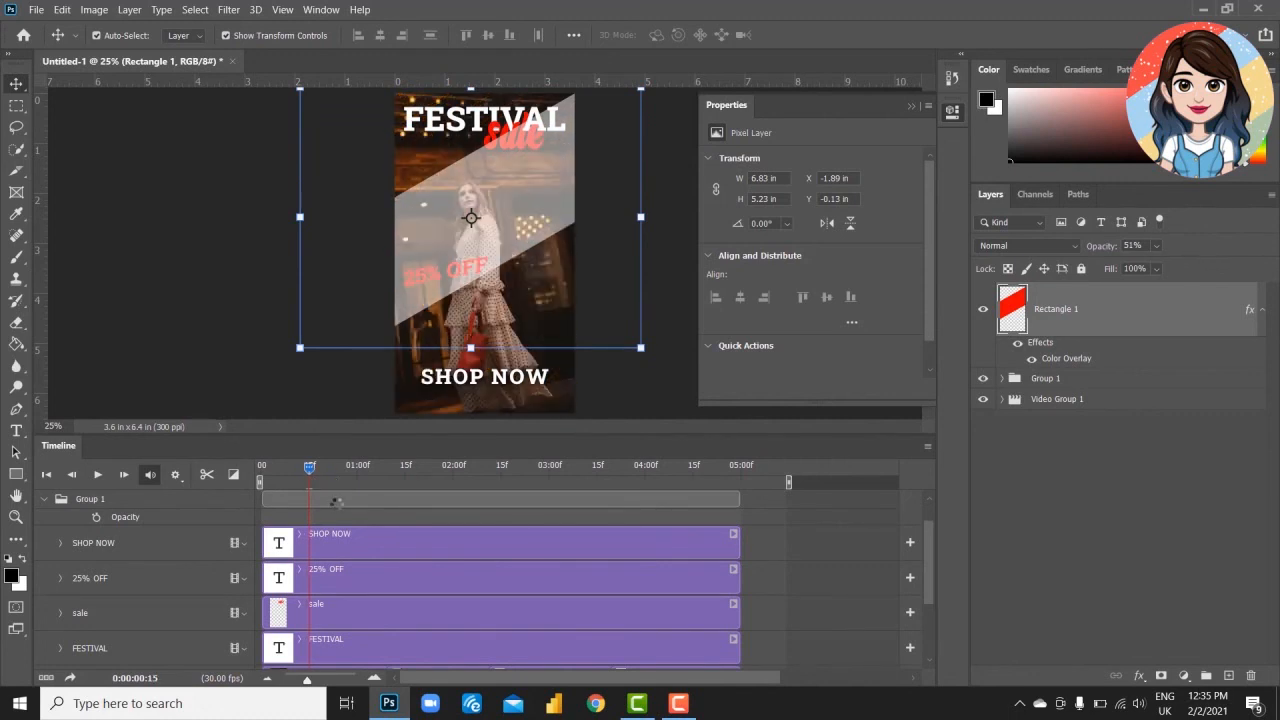
- Shift the Rectangle 1 clip to start at 0:00:00:24, at fashion2's second transform keyframe, and trim its end to 05:00f
{"action": "scroll", "coordinate": [333, 503], "scroll_direction": "down", "scroll_amount": 3}
{"action": "key", "text": "Left"}
{"action": "key", "text": "Left"}
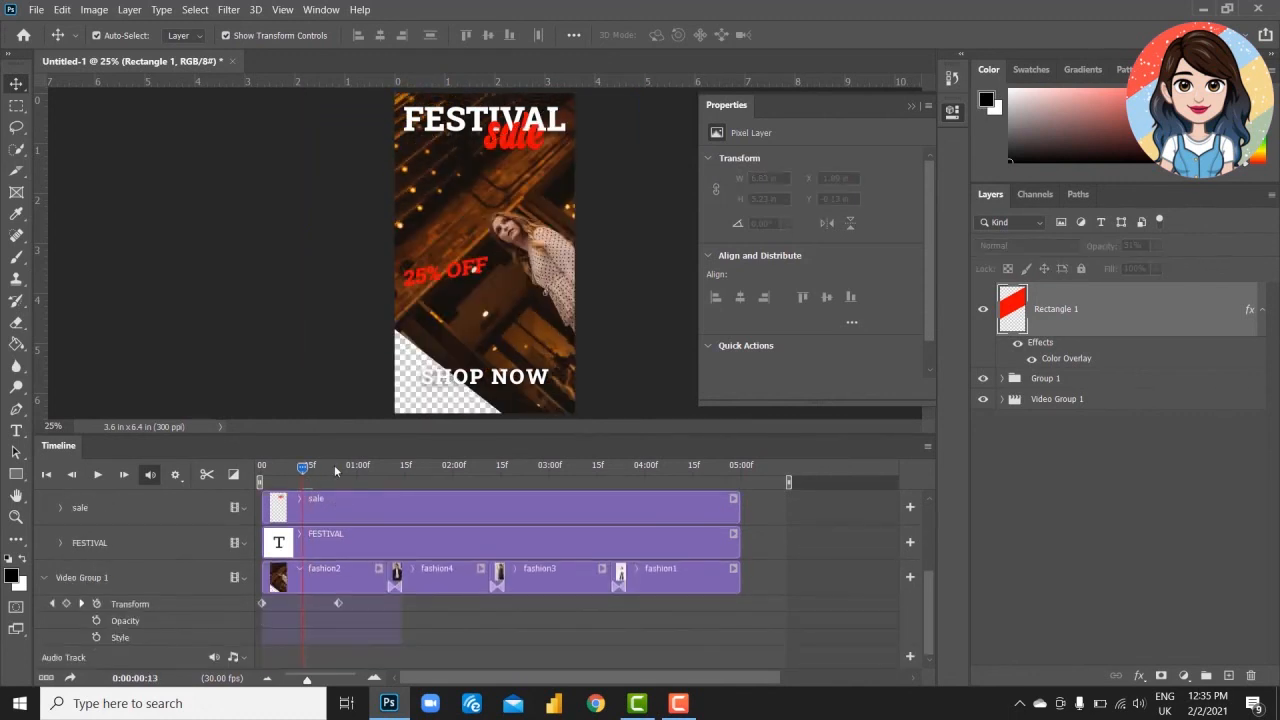
{"action": "key", "text": "Left"}
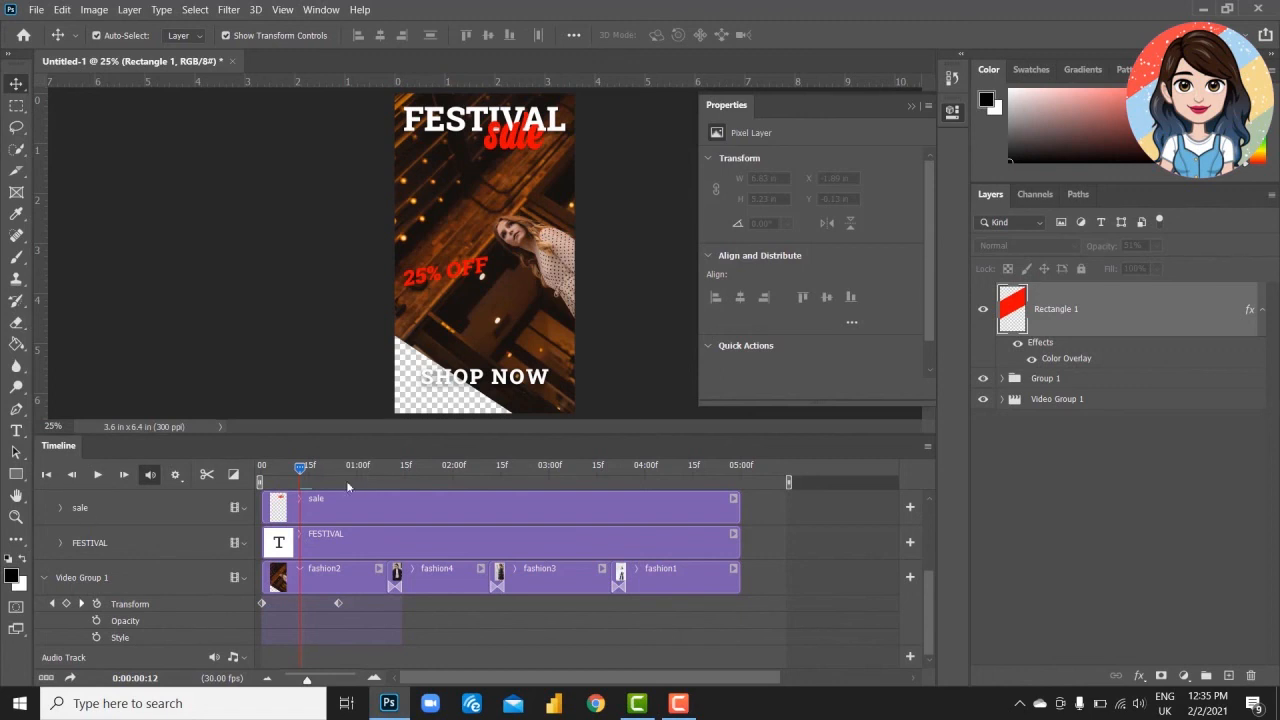
{"action": "key", "text": "Right"}
{"action": "left_click_drag", "start_coordinate": [346, 469], "coordinate": [339, 483]}
{"action": "scroll", "coordinate": [390, 590], "scroll_direction": "up", "scroll_amount": 5}
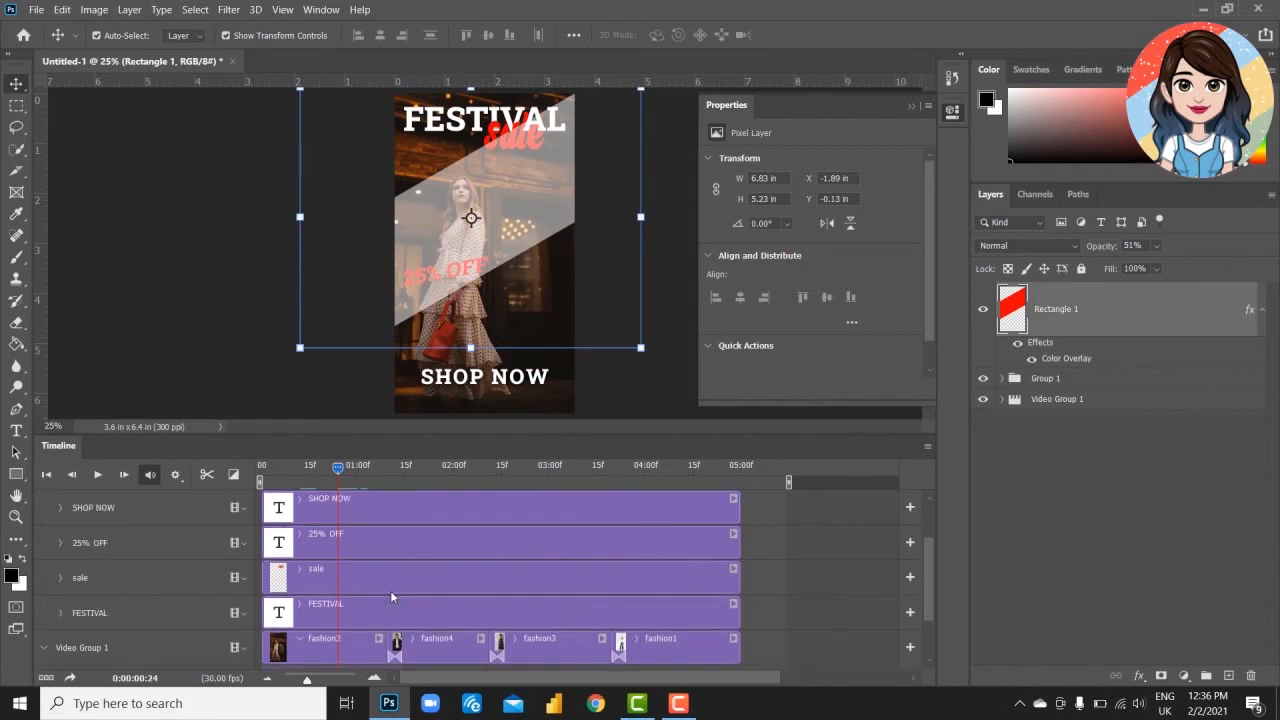
{"action": "left_click_drag", "start_coordinate": [318, 505], "coordinate": [347, 511]}
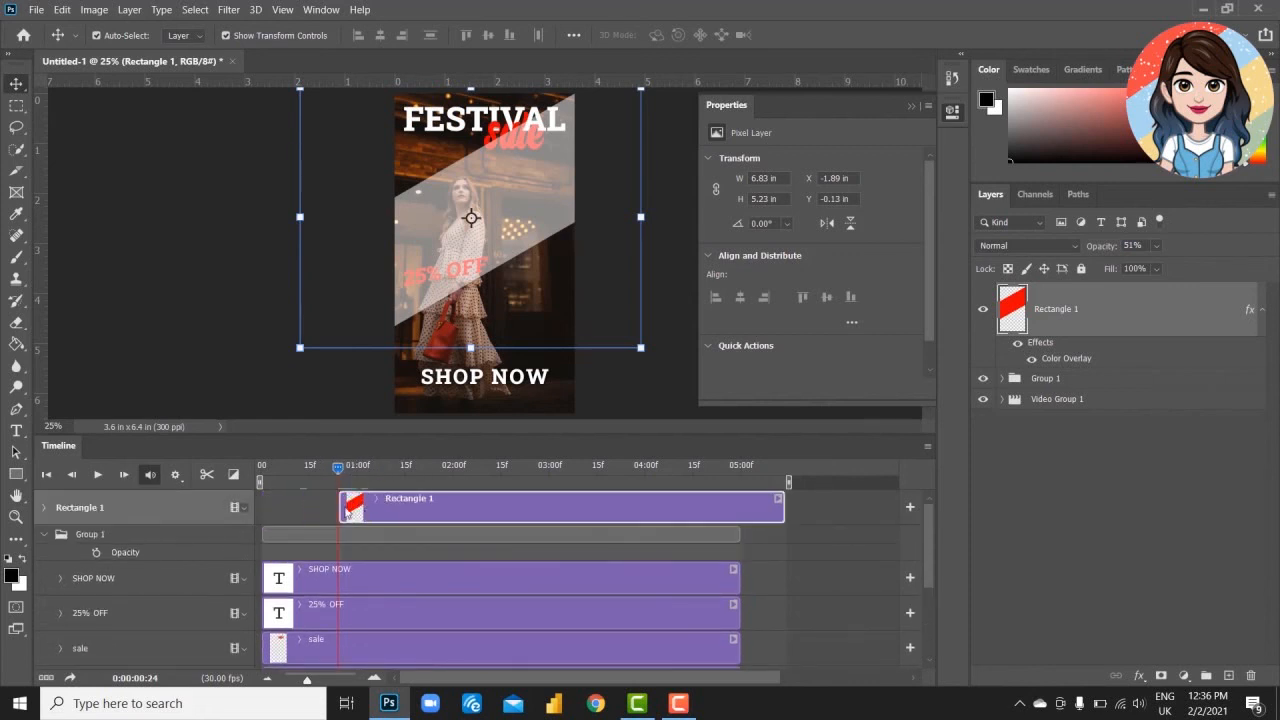
{"action": "left_click", "coordinate": [786, 515]}
{"action": "left_click_drag", "start_coordinate": [785, 512], "coordinate": [741, 513]}
- Show the Rectangle 1 track's animation properties and convert the rectangle layer to a smart object
{"action": "scroll", "coordinate": [456, 506], "scroll_direction": "down", "scroll_amount": 3}
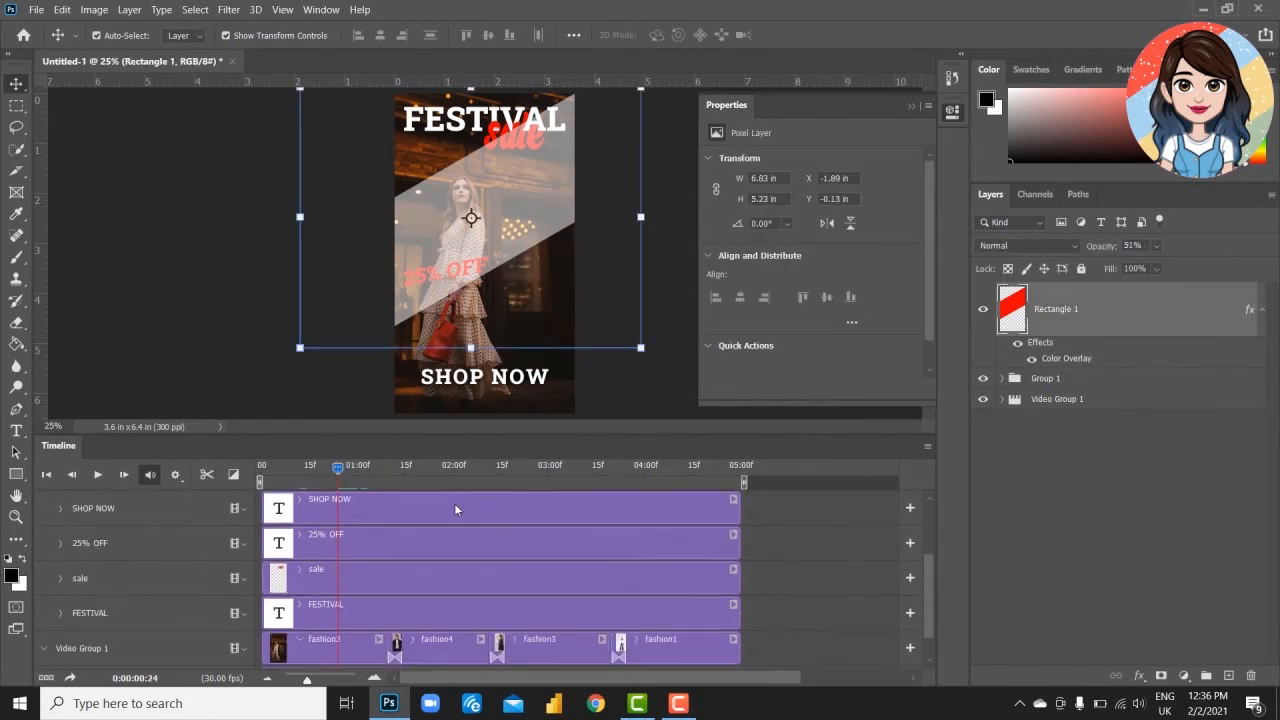
{"action": "scroll", "coordinate": [456, 506], "scroll_direction": "up", "scroll_amount": 3}
{"action": "left_click", "coordinate": [45, 508]}
{"action": "right_click", "coordinate": [1134, 318]}
{"action": "left_click", "coordinate": [1131, 216]}
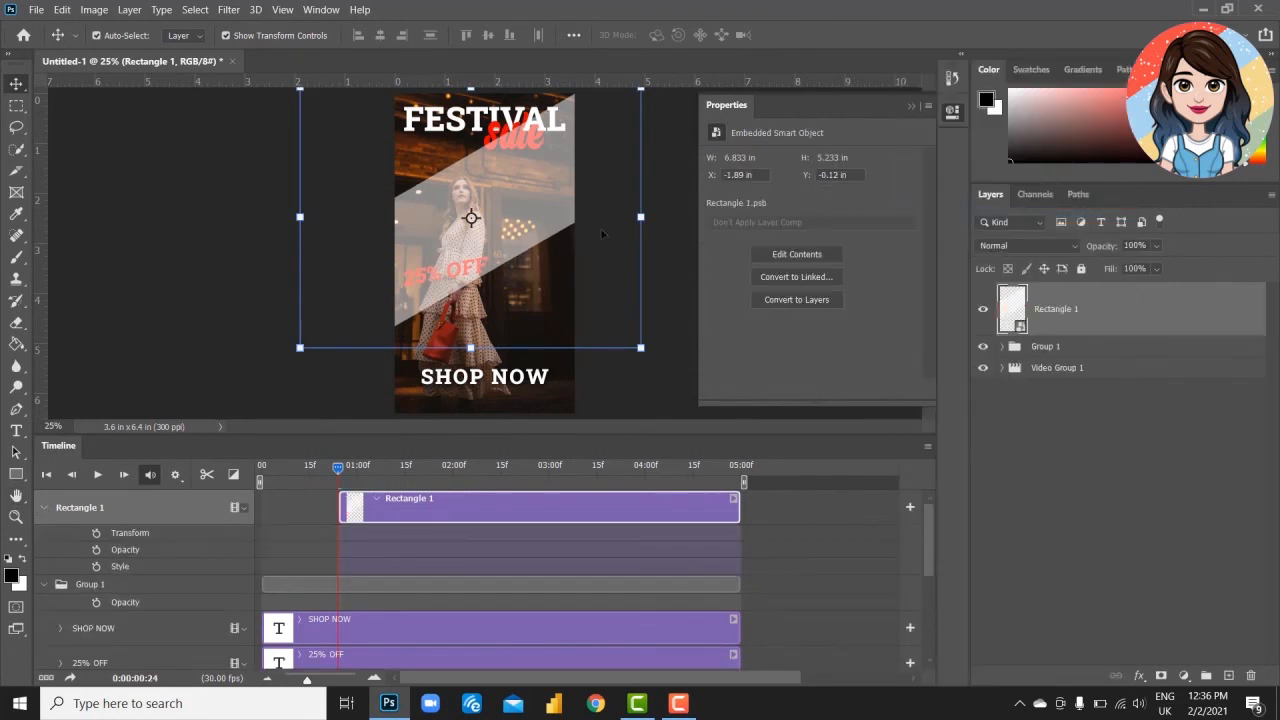
- Move the band off the canvas past its upper-left corner and set a Transform keyframe at 0:00:00:24
{"action": "key", "text": "ctrl+minus"}
{"action": "key", "text": "ctrl+minus"}
{"action": "left_click_drag", "start_coordinate": [500, 232], "coordinate": [435, 144]}
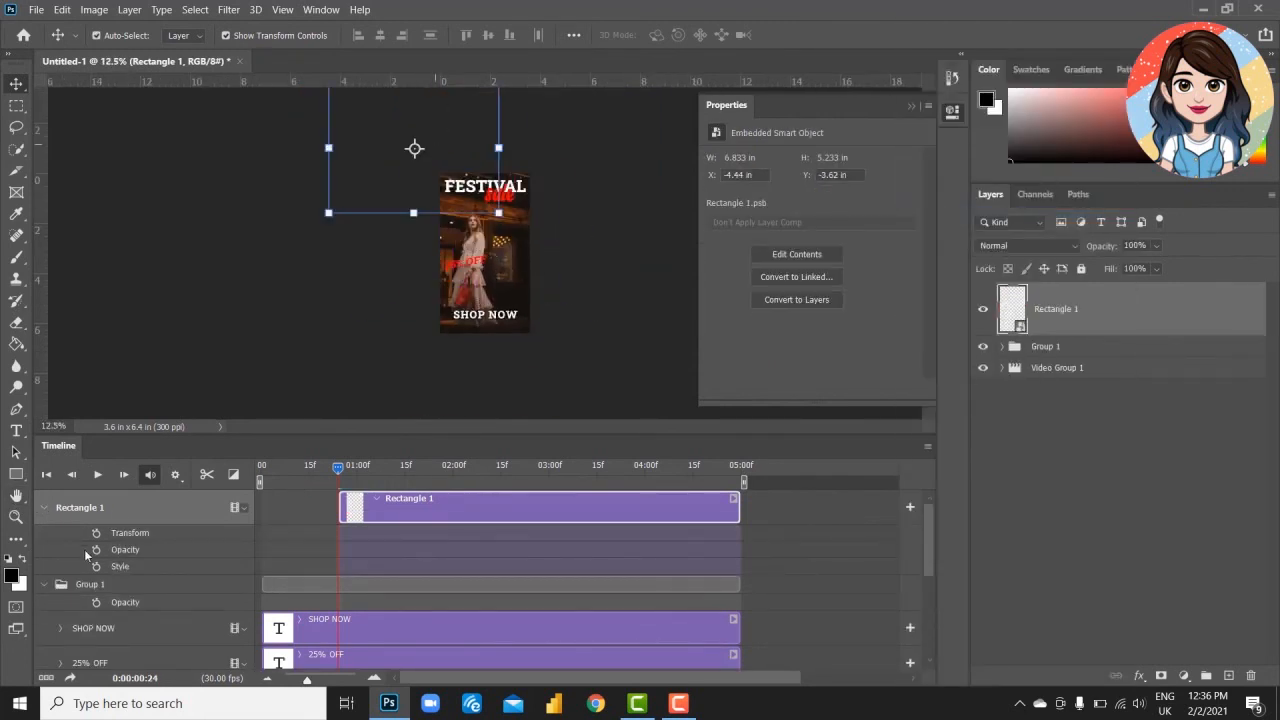
{"action": "left_click", "coordinate": [96, 533]}
- At 0:00:04:28, move the band past the canvas's lower-right corner to set its ending Transform keyframe
{"action": "left_click_drag", "start_coordinate": [340, 472], "coordinate": [737, 468]}
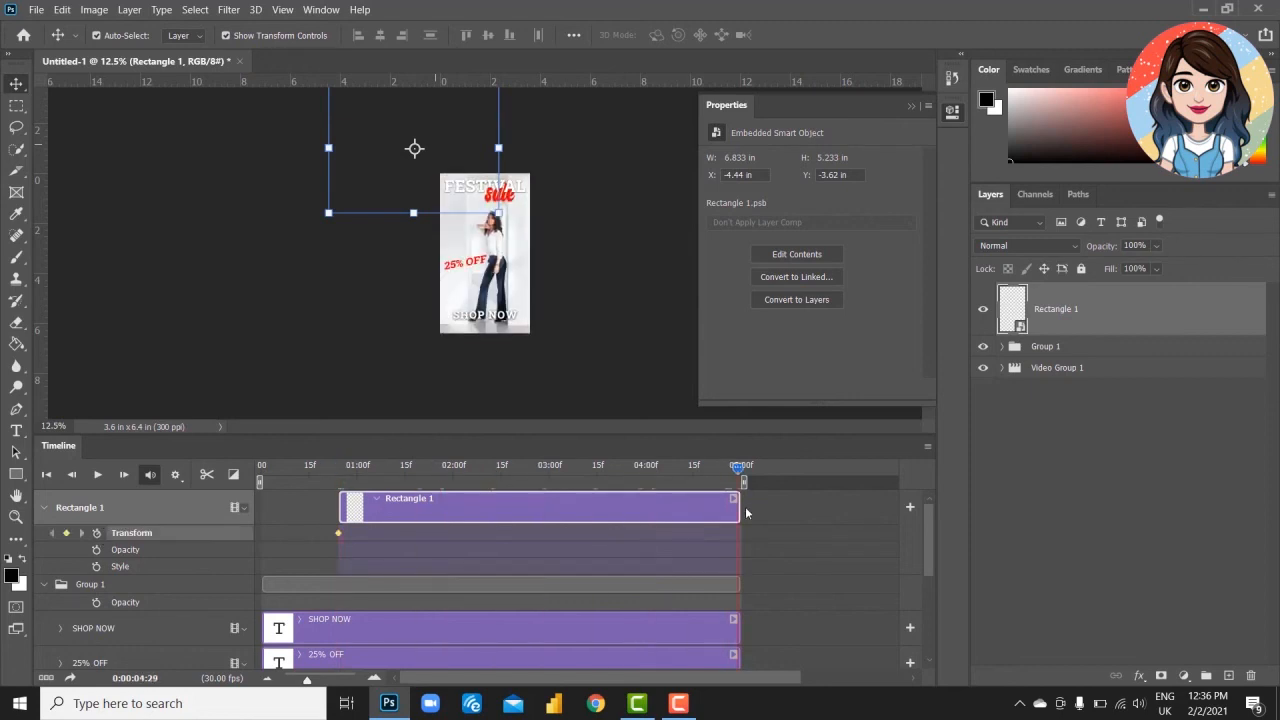
{"action": "left_click_drag", "start_coordinate": [392, 122], "coordinate": [443, 201]}
{"action": "key", "text": "z"}
{"action": "left_click", "coordinate": [570, 506]}
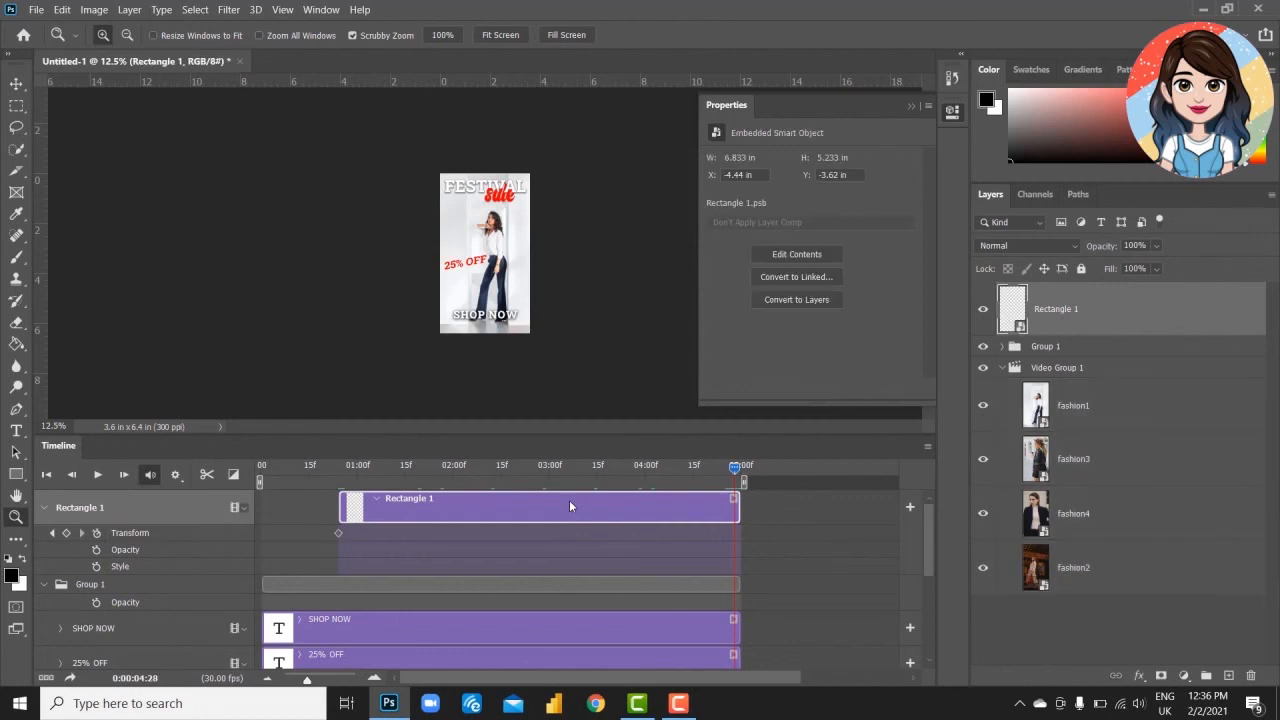
{"action": "key", "text": "ctrl+t"}
{"action": "left_click_drag", "start_coordinate": [399, 149], "coordinate": [529, 357]}
{"action": "left_click", "coordinate": [797, 35]}
- Play the animation from the start to check the band's movement
{"action": "left_click_drag", "start_coordinate": [733, 467], "coordinate": [261, 467]}
{"action": "left_click", "coordinate": [310, 467]}
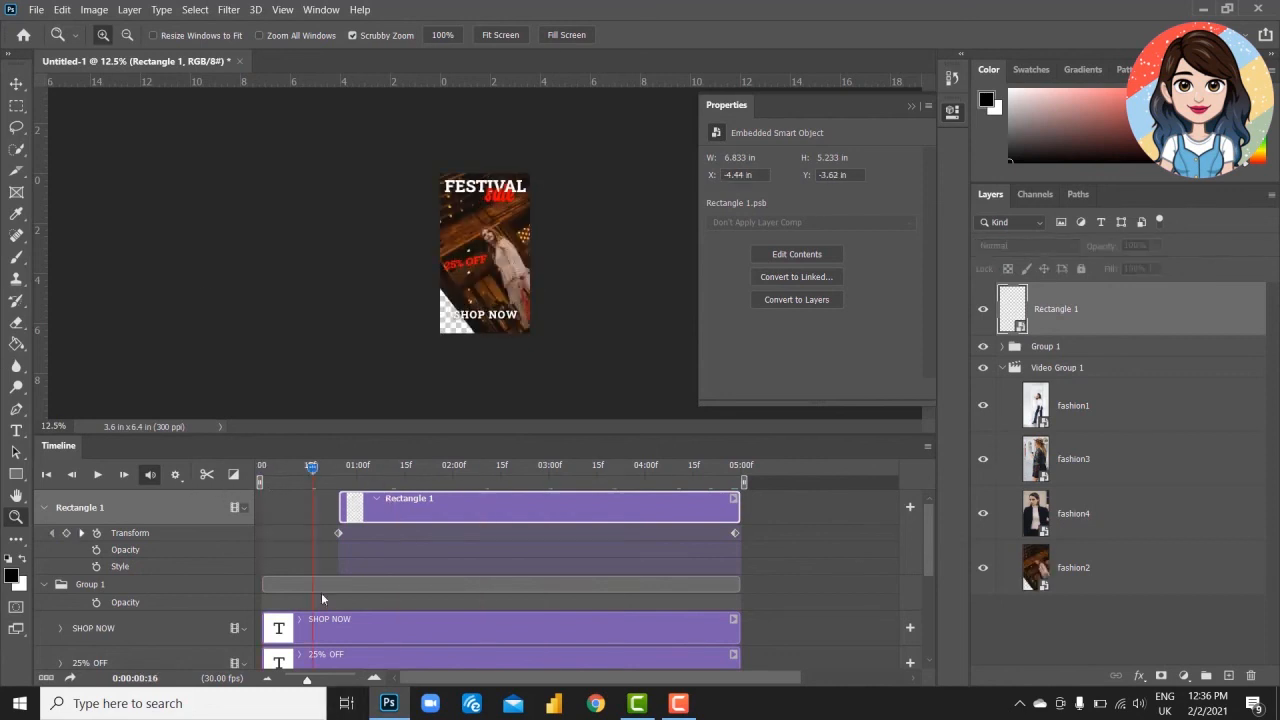
{"action": "key", "text": "v"}
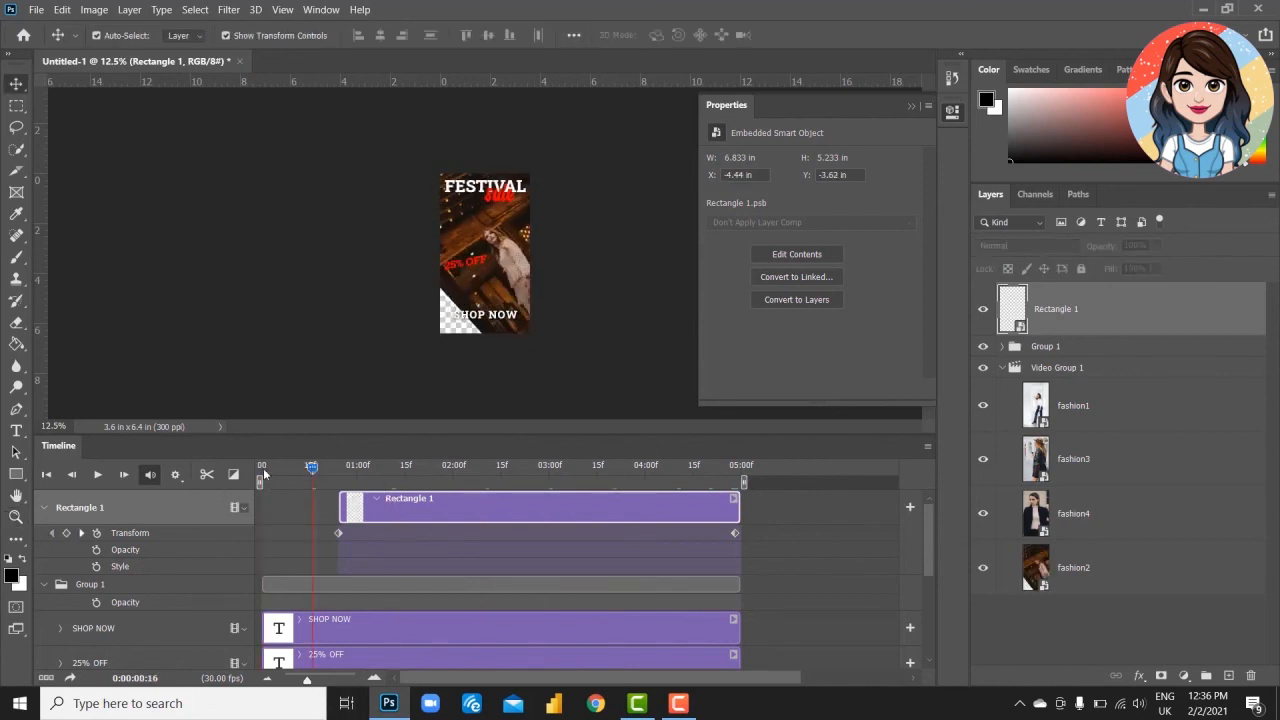
{"action": "left_click", "coordinate": [268, 466]}
{"action": "key", "text": "space"}
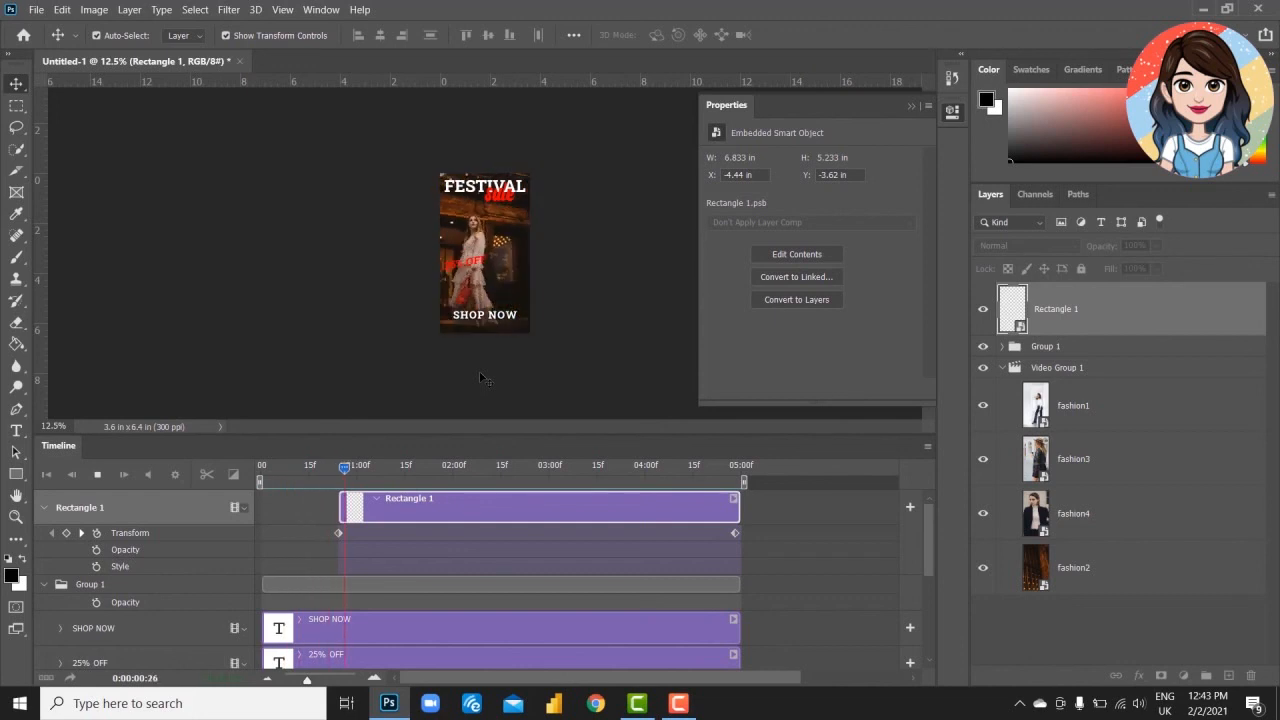
{"action": "key", "text": "space"}
- Enlarge the canvas view to 33.3% and replay the whole animation from 0:00:00:00
{"action": "key", "text": "ctrl+plus"}
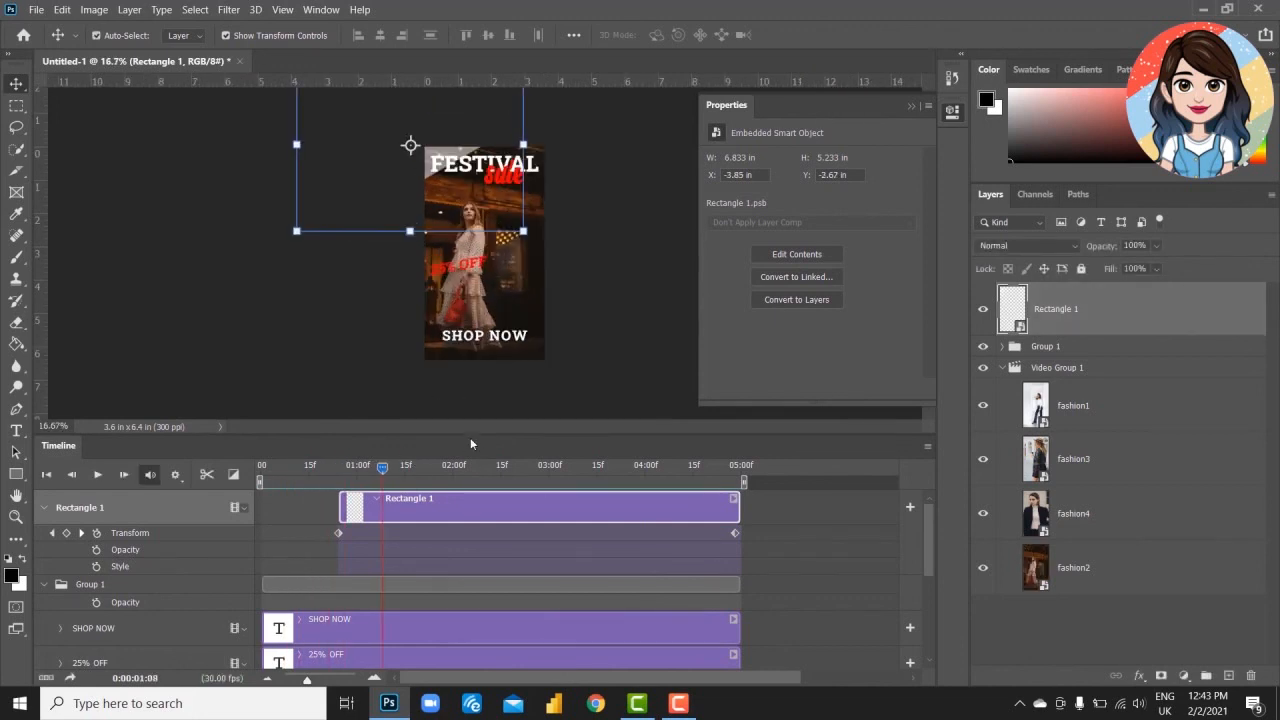
{"action": "left_click_drag", "start_coordinate": [471, 443], "coordinate": [488, 567]}
{"action": "key", "text": "ctrl+plus"}
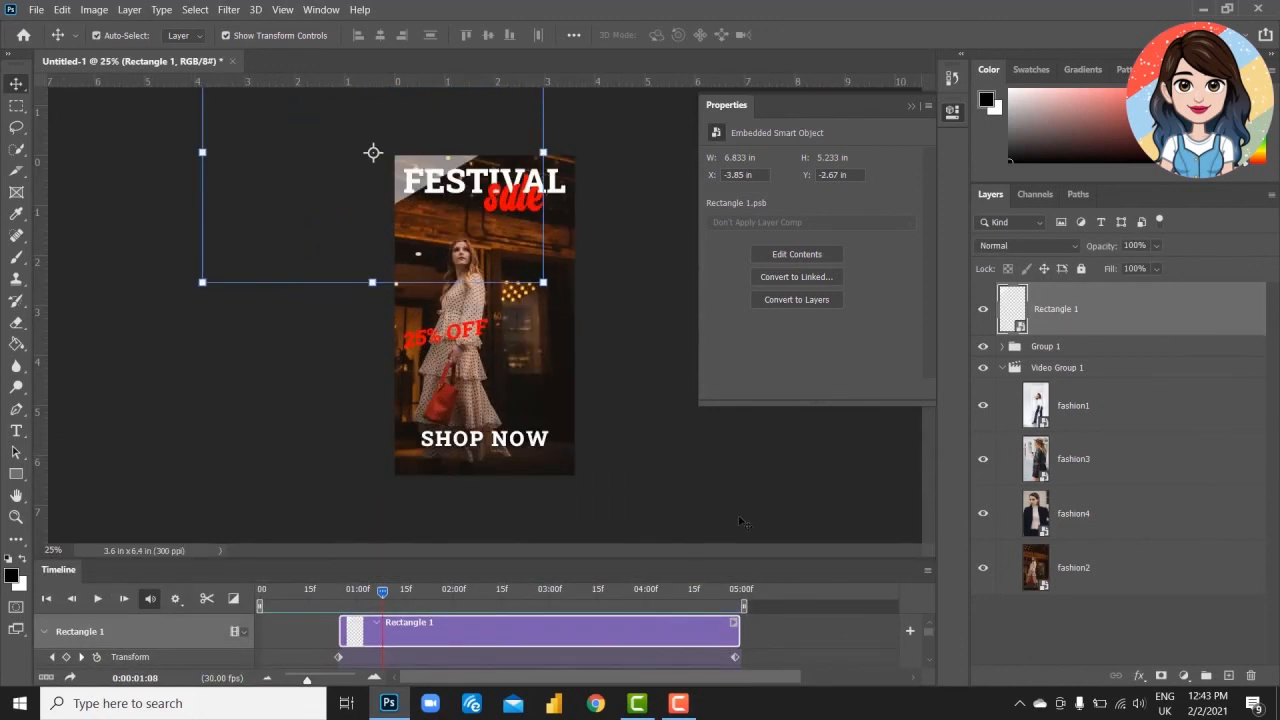
{"action": "left_click_drag", "start_coordinate": [386, 592], "coordinate": [230, 596]}
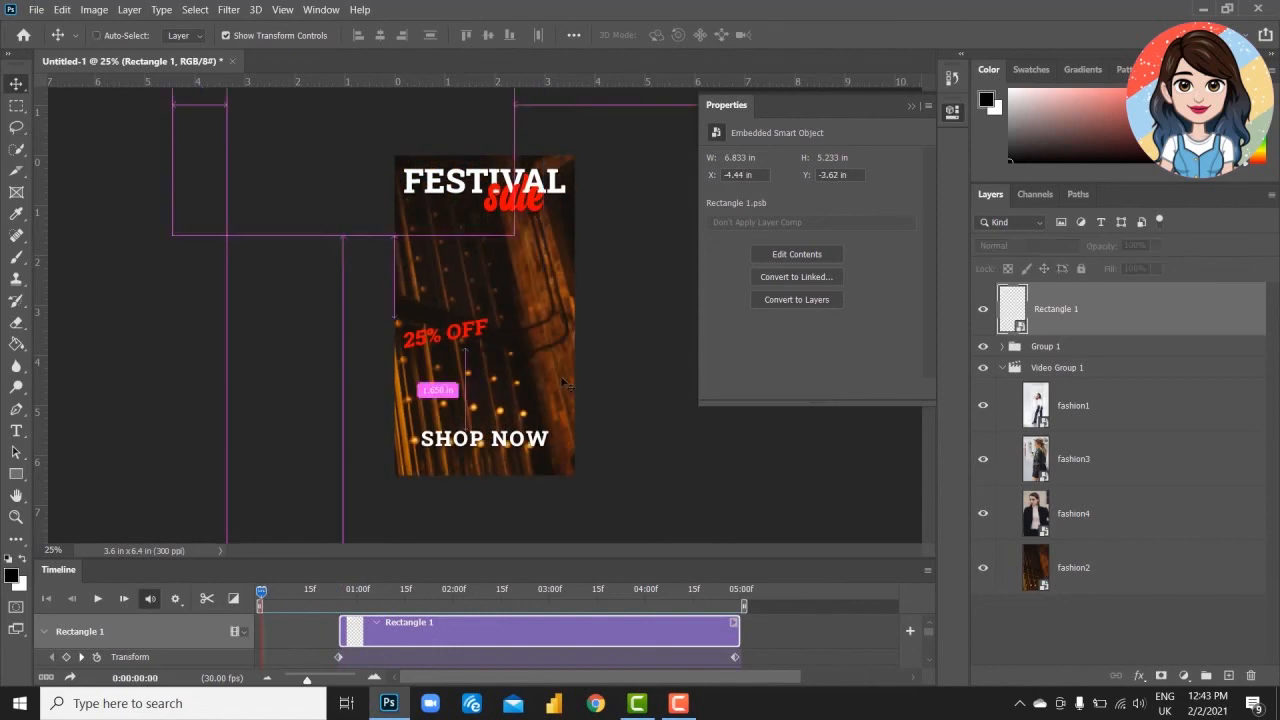
{"action": "key", "text": "ctrl+plus"}
{"action": "key", "text": "space"}
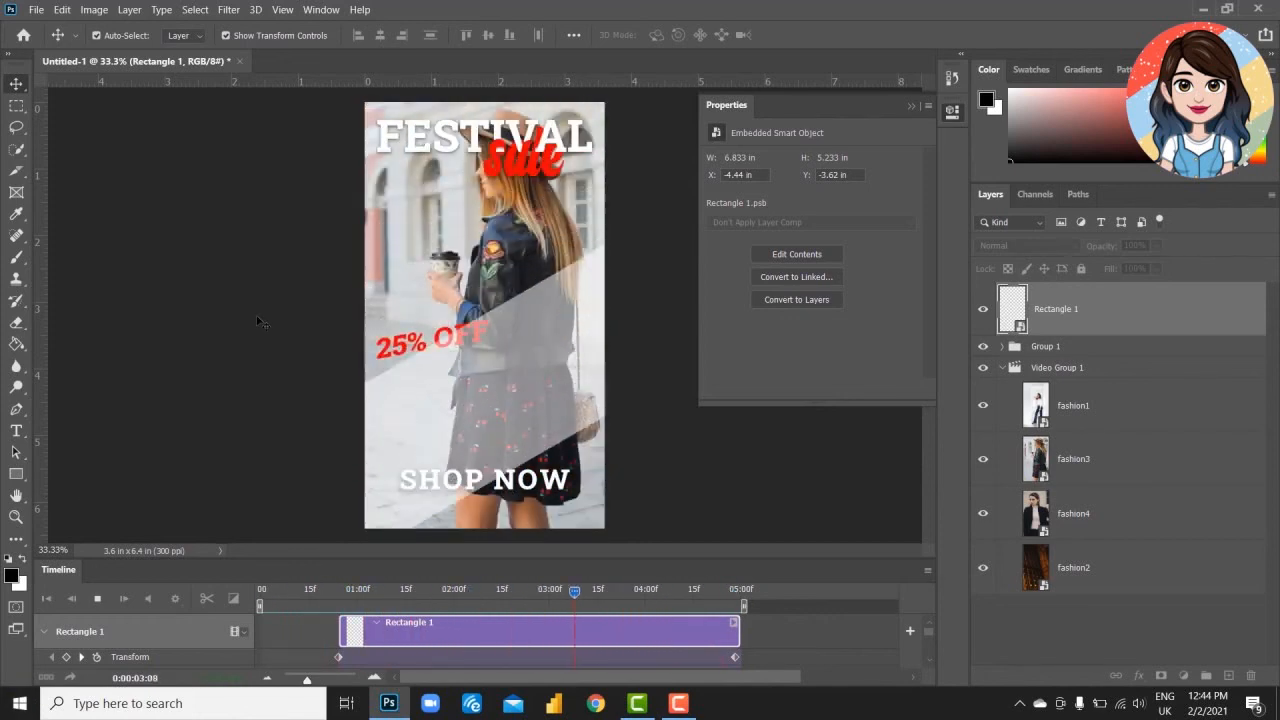
{"action": "key", "text": "space"}
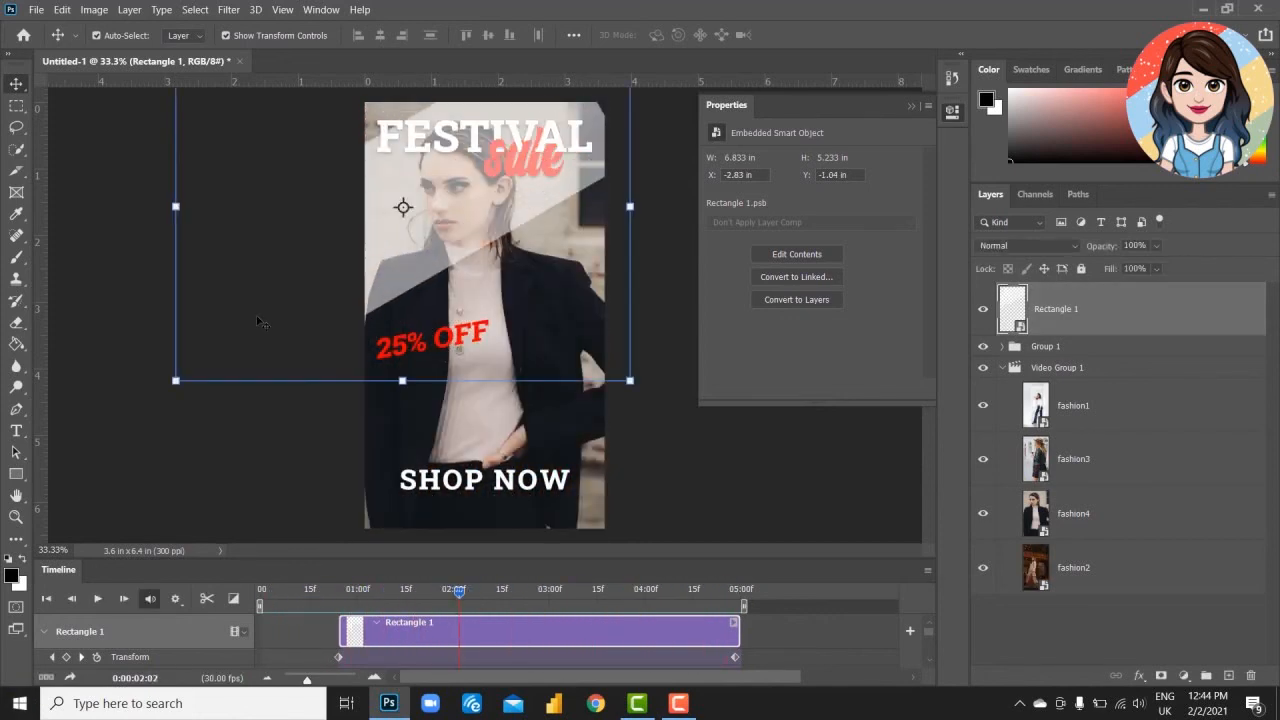
- Render the work area as a High Quality H.264 video named S10 on the Desktop
{"action": "left_click", "coordinate": [928, 570]}
{"action": "left_click", "coordinate": [515, 303]}
{"action": "type", "text": "S10"}
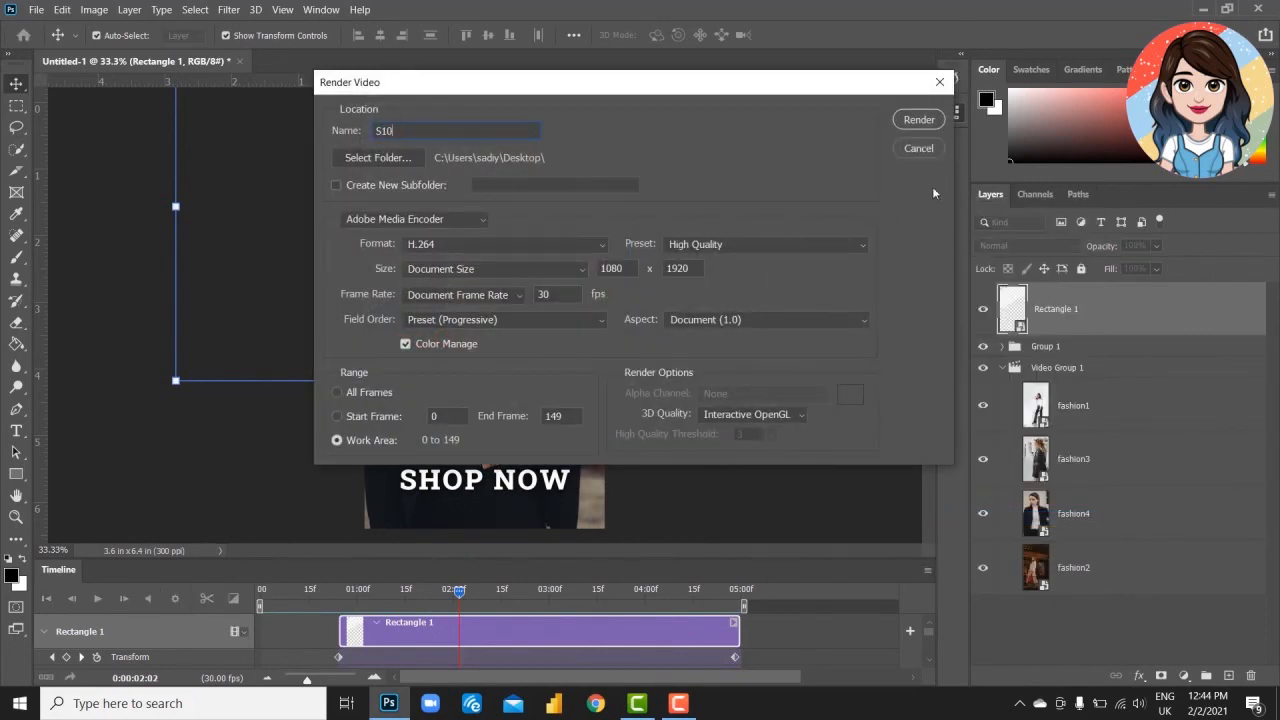
{"action": "left_click", "coordinate": [930, 114]}
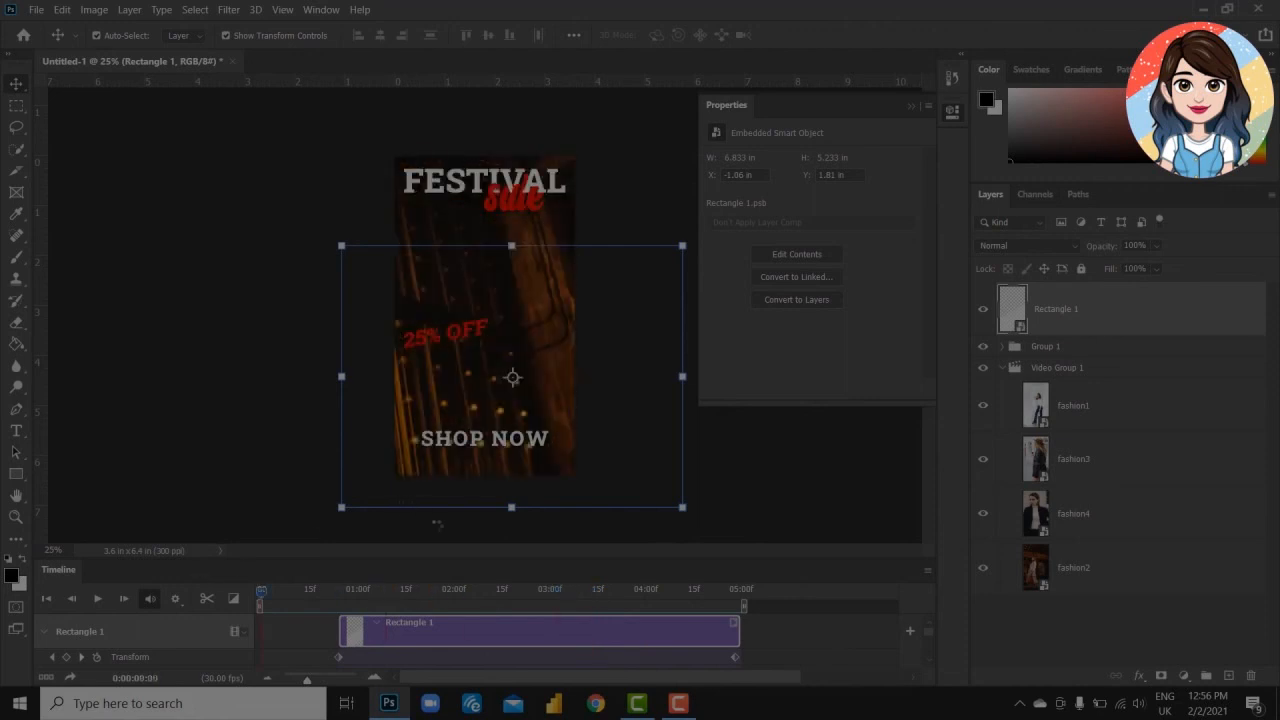
- Preview the animation once more and save the document on the computer's Desktop as S10
{"action": "key", "text": "space"}
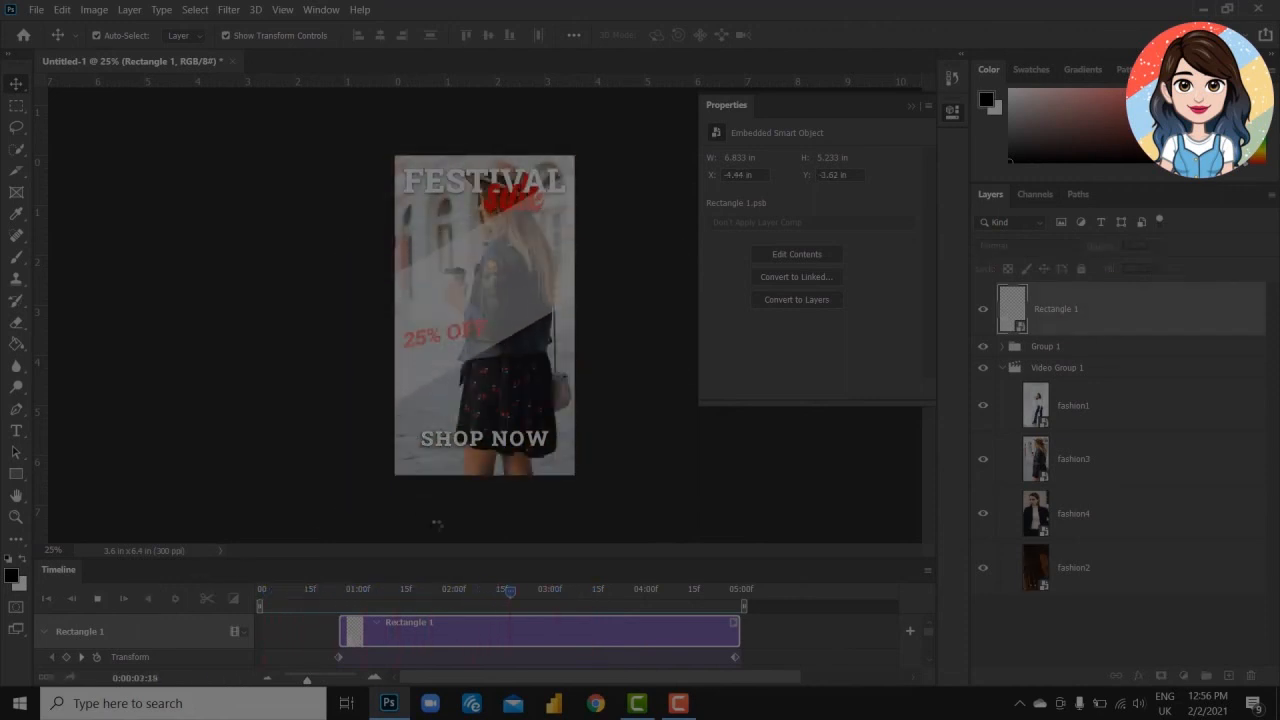
{"action": "key", "text": "space"}
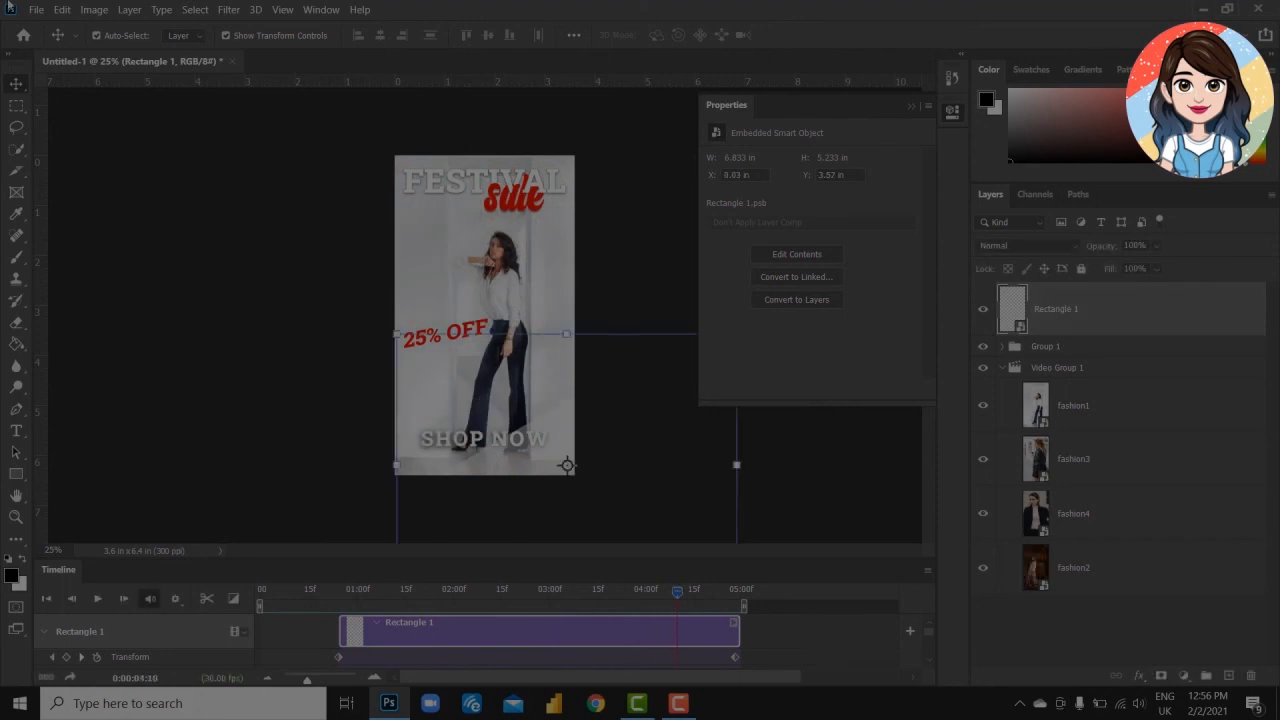
{"action": "left_click", "coordinate": [40, 9]}
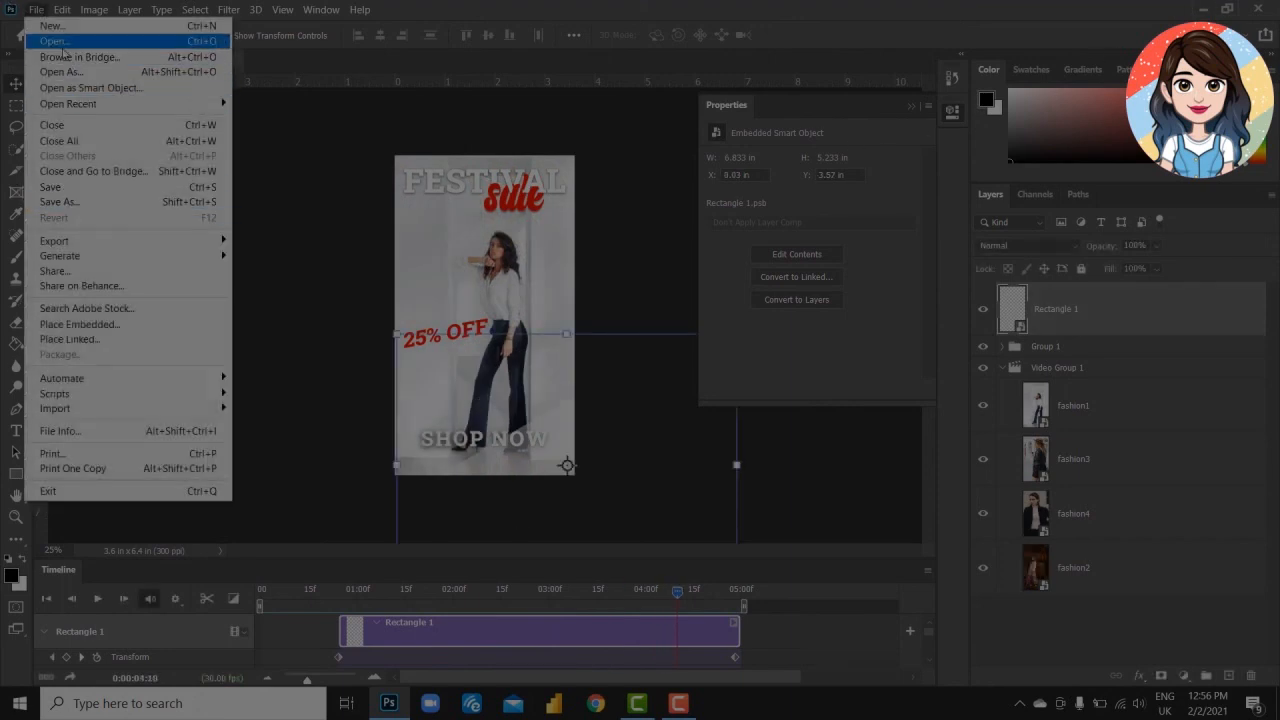
{"action": "left_click", "coordinate": [104, 187]}
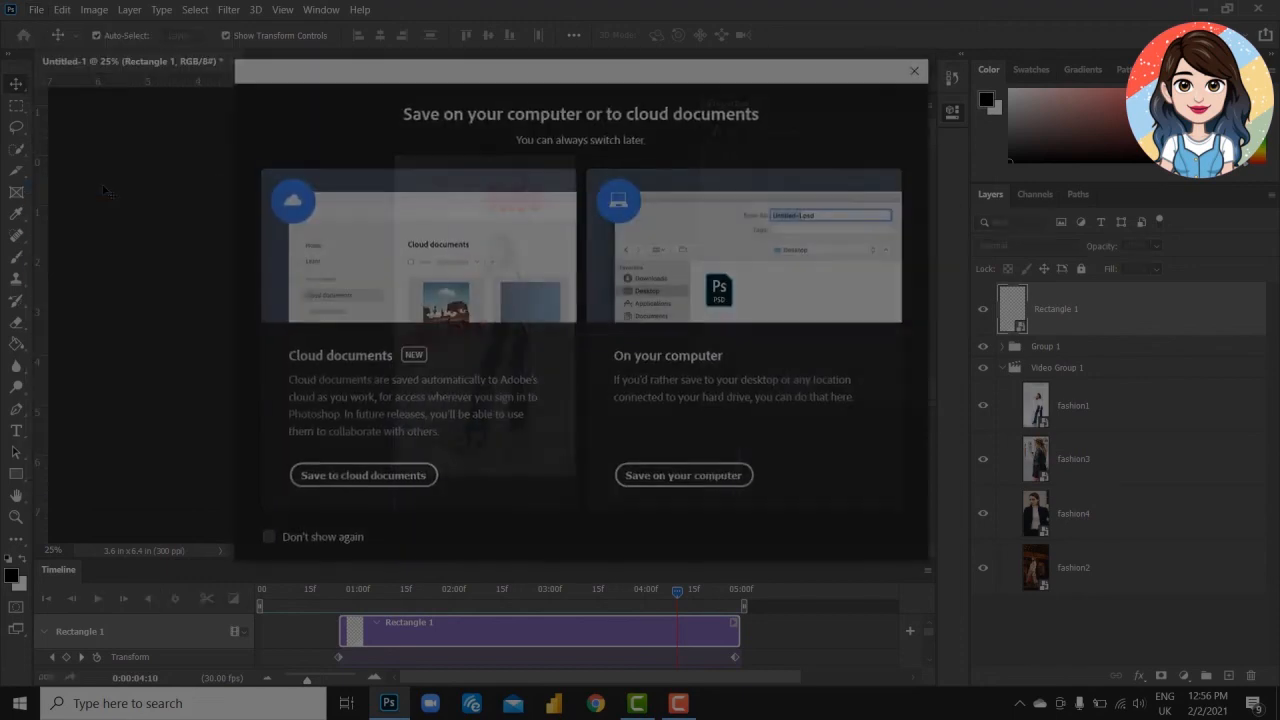
{"action": "left_click", "coordinate": [690, 478]}
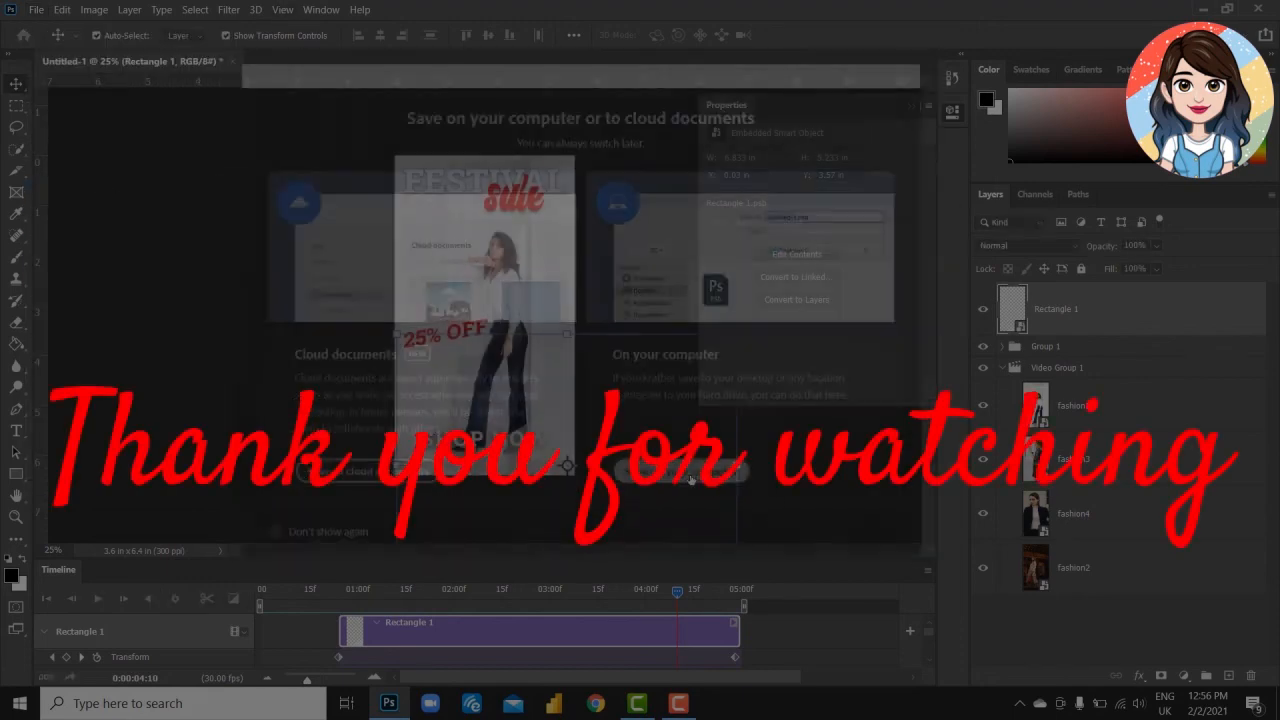
{"action": "type", "text": "S10"}
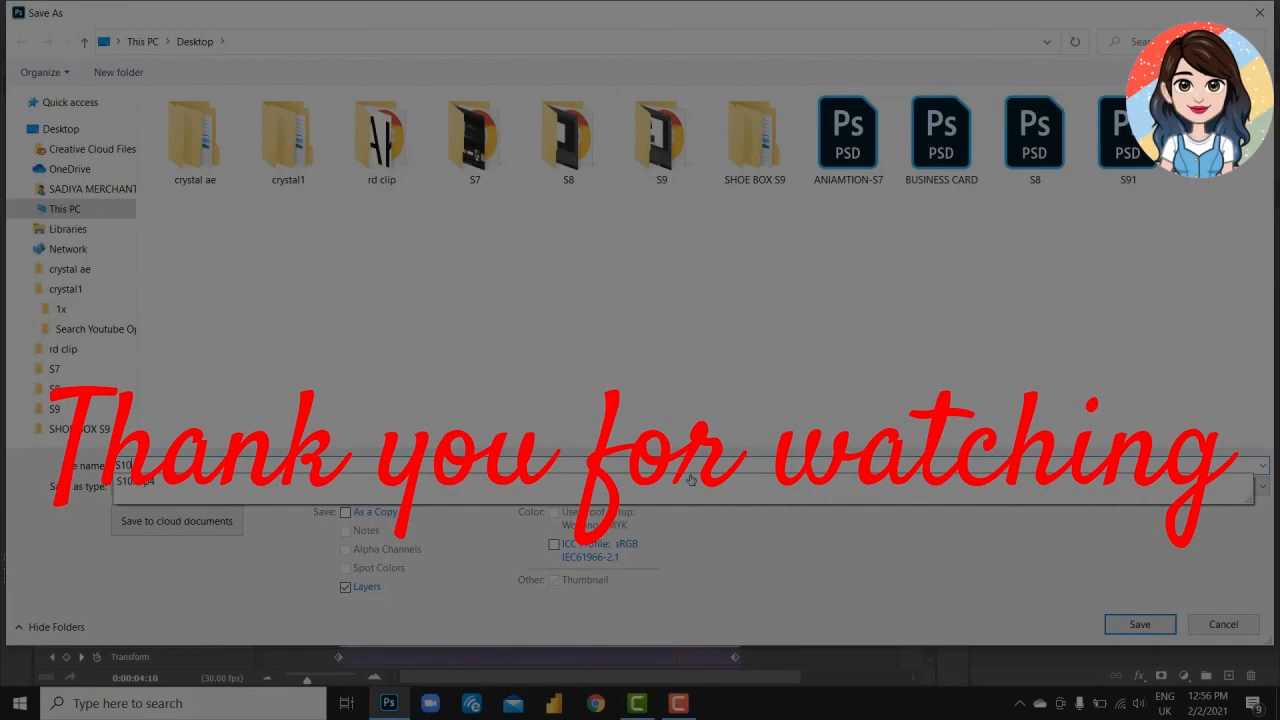